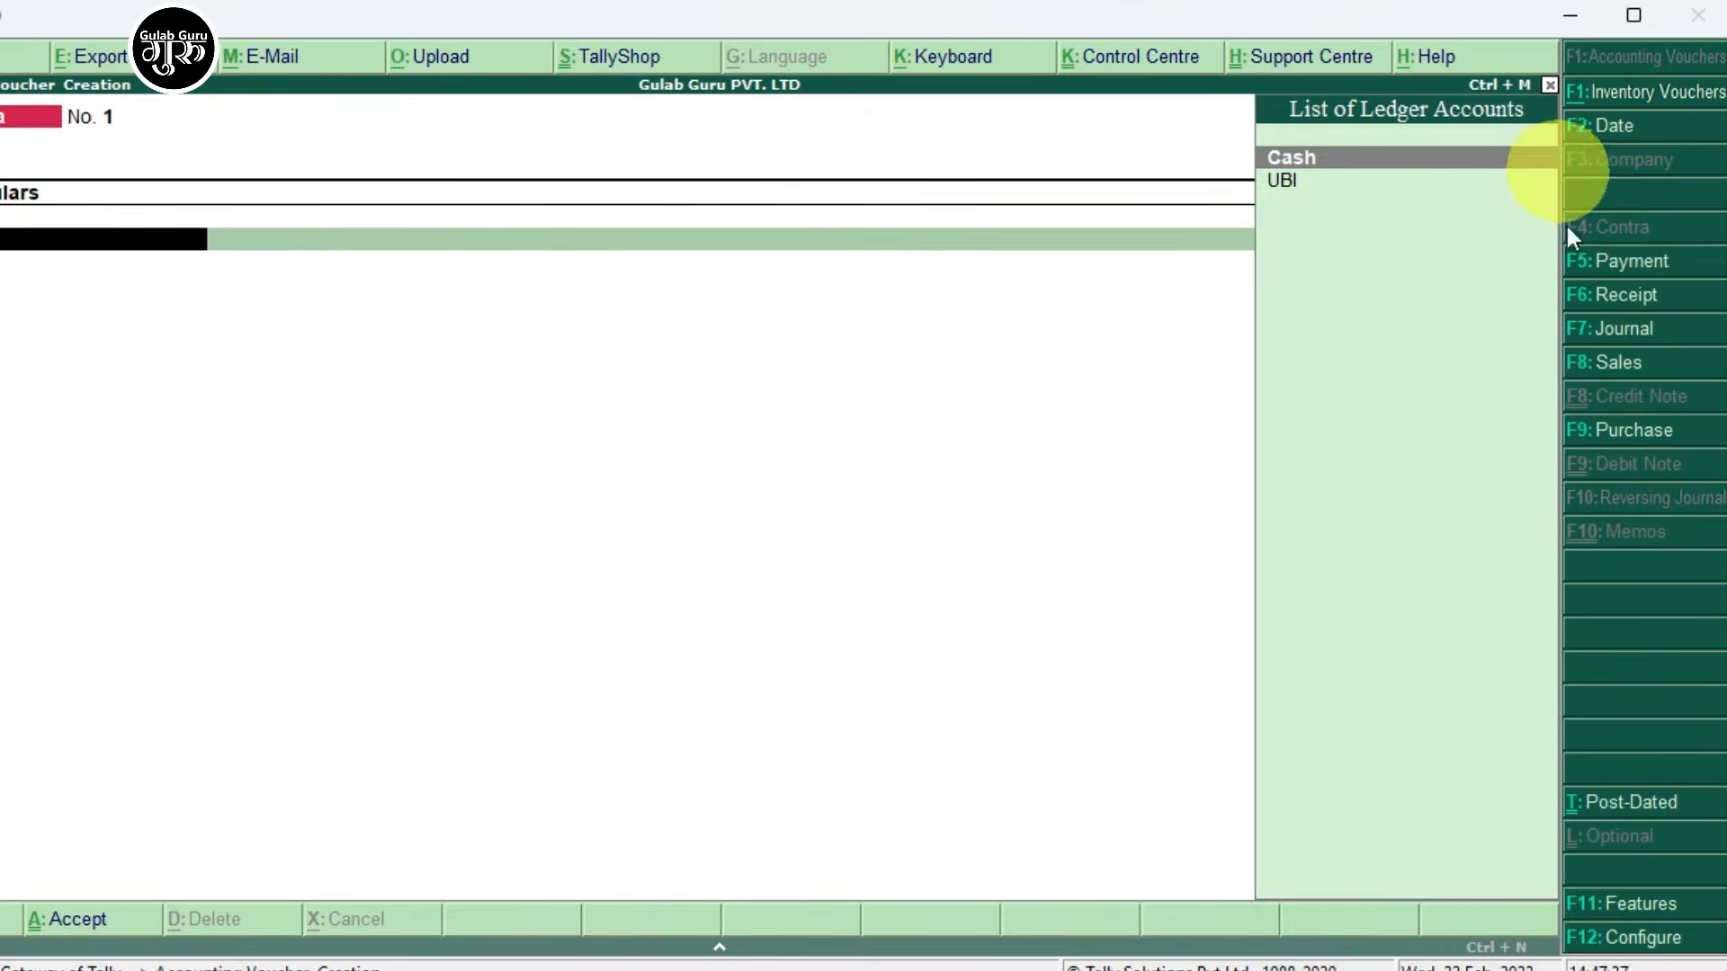
# Start a Contra voucher, check the first practice entry in the Word document, and credit Cash with 5000.
pyautogui.click(1647, 262)
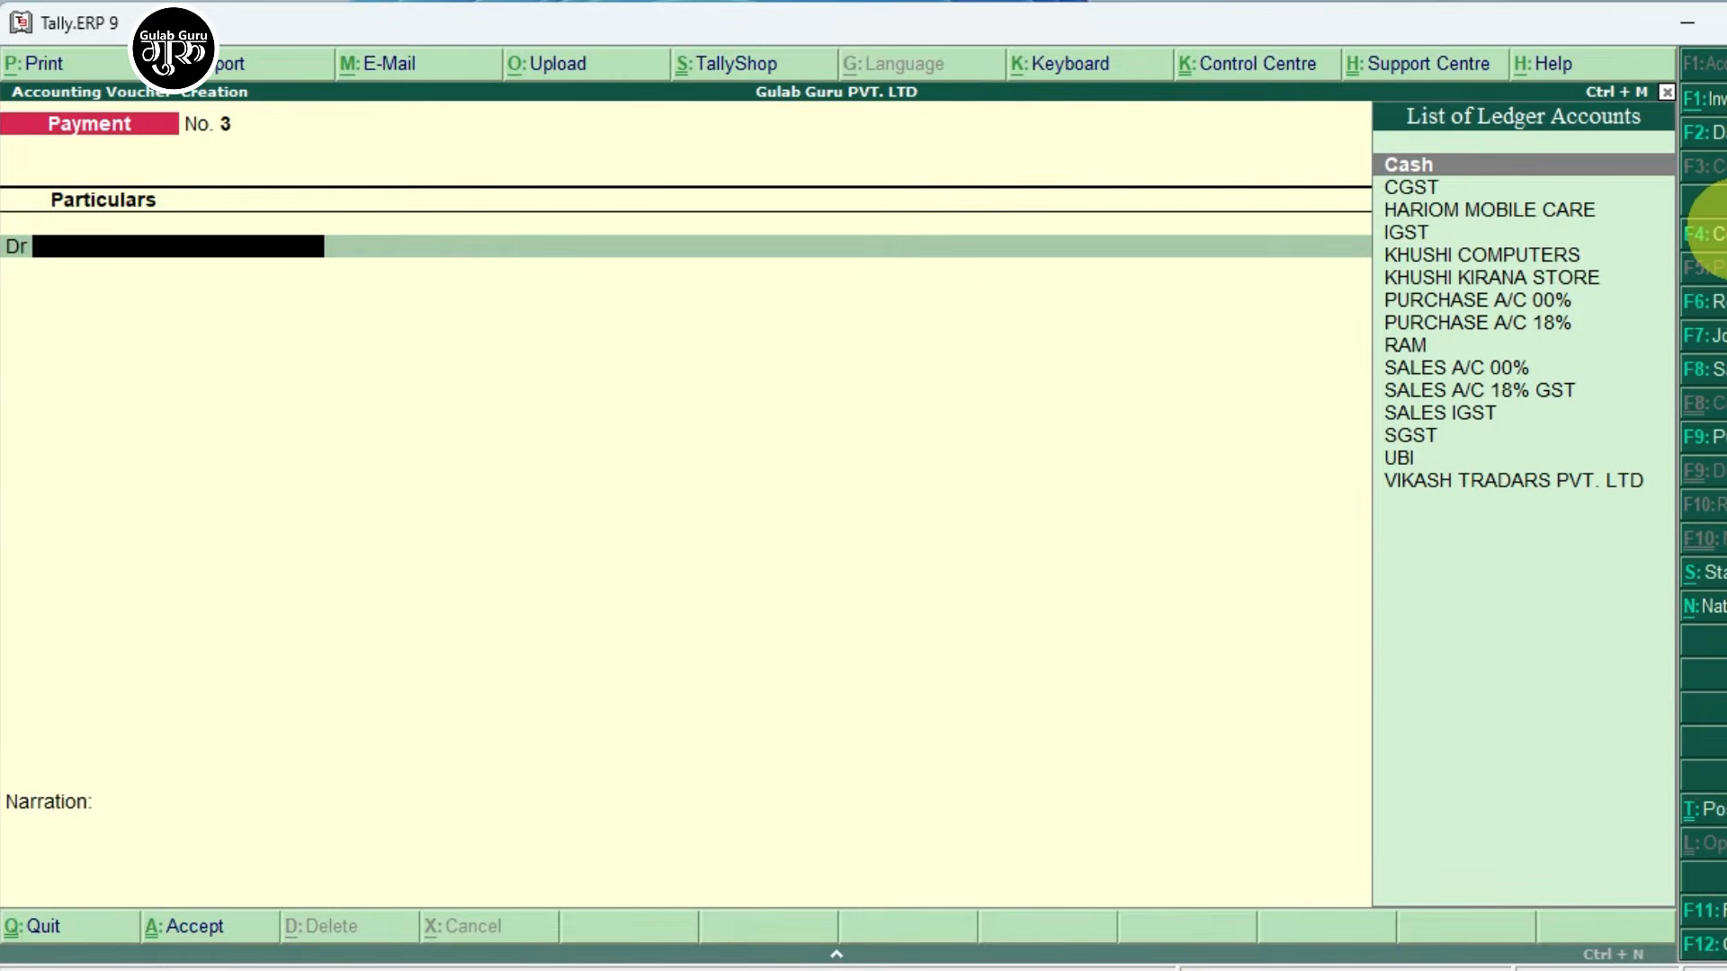
pyautogui.click(1709, 234)
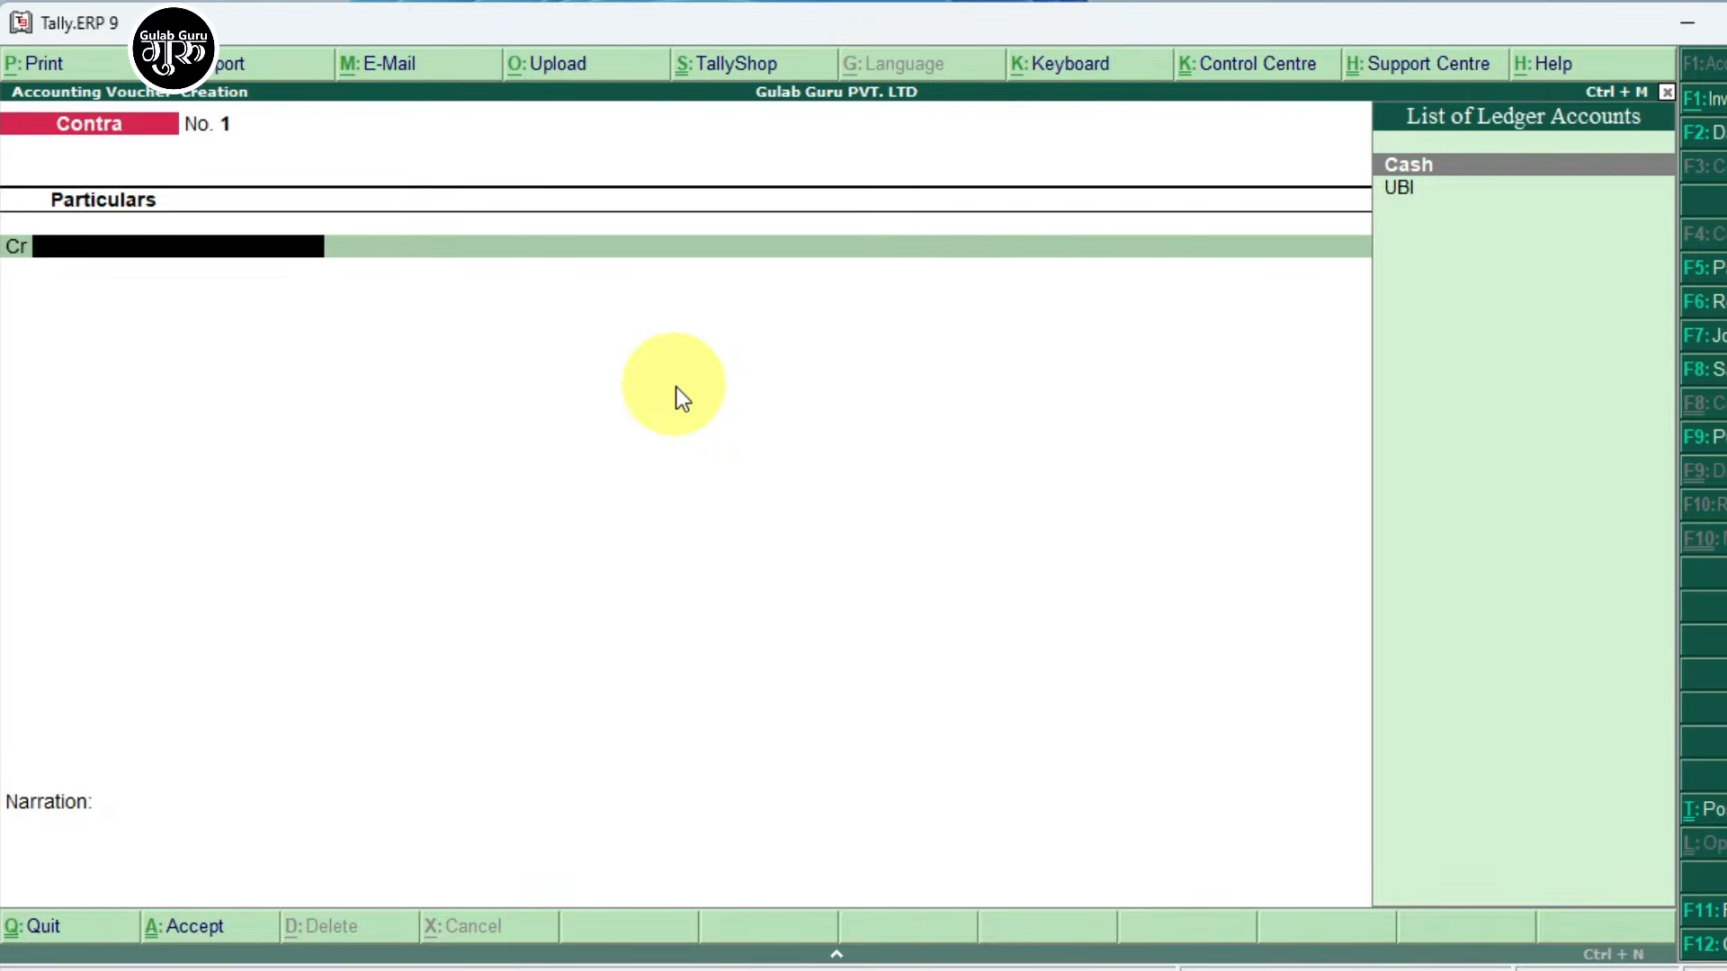
pyautogui.click(899, 970)
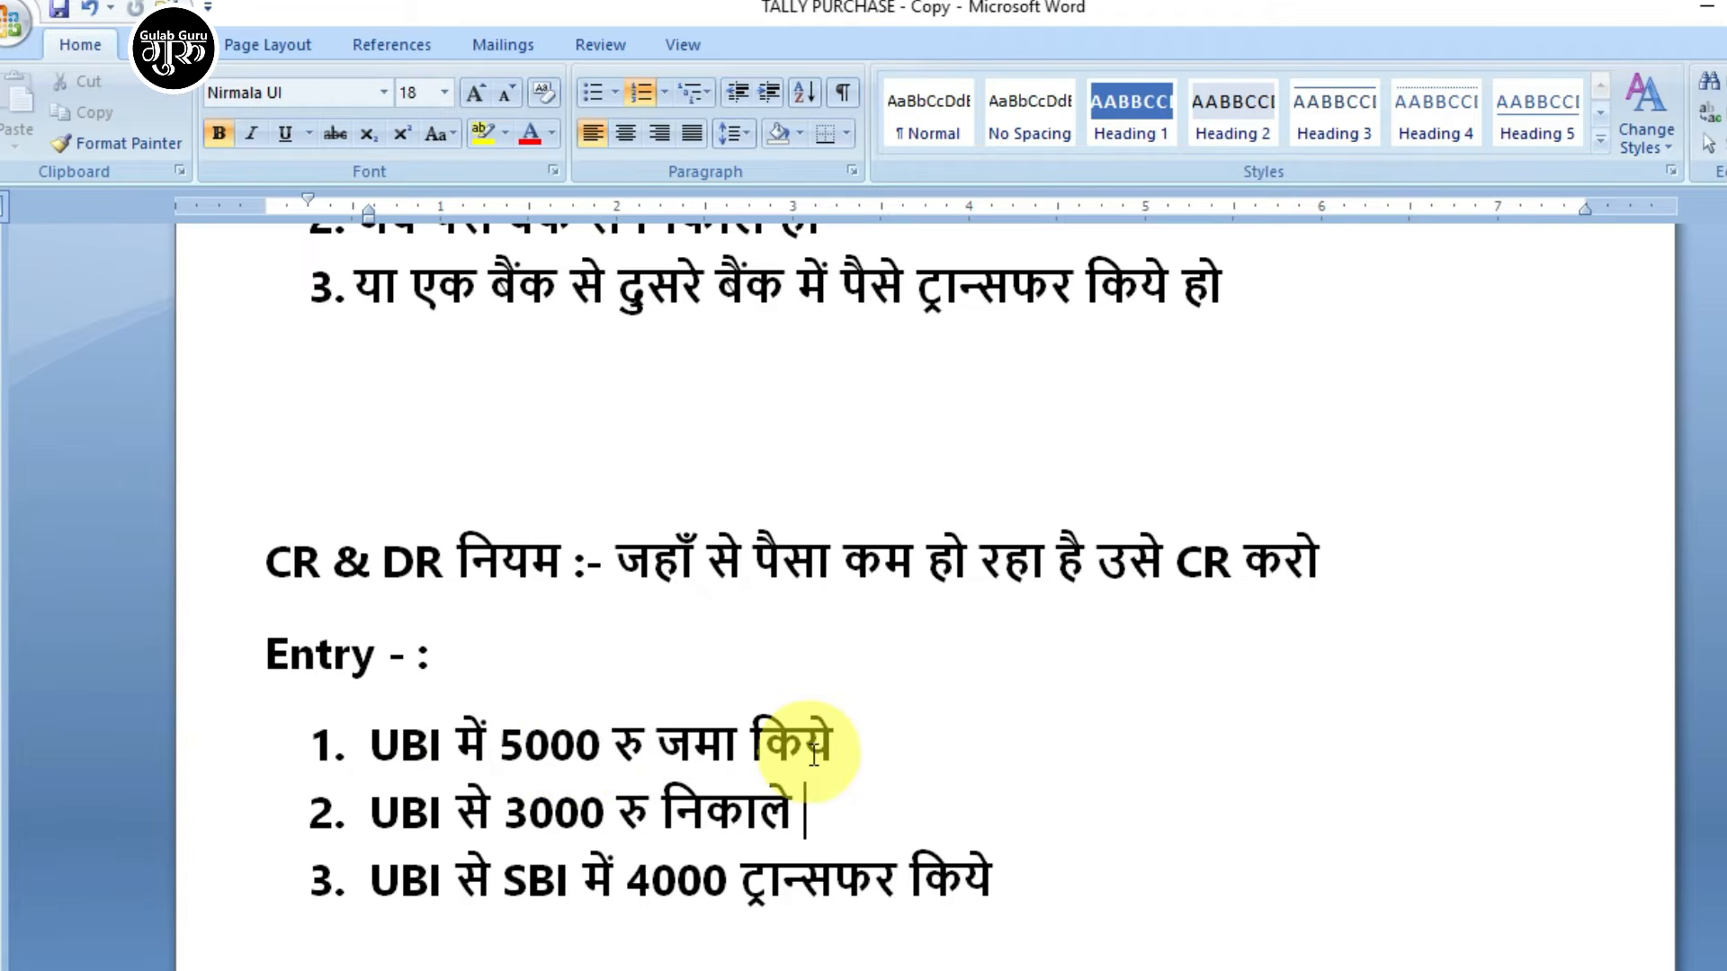
pyautogui.click(900, 970)
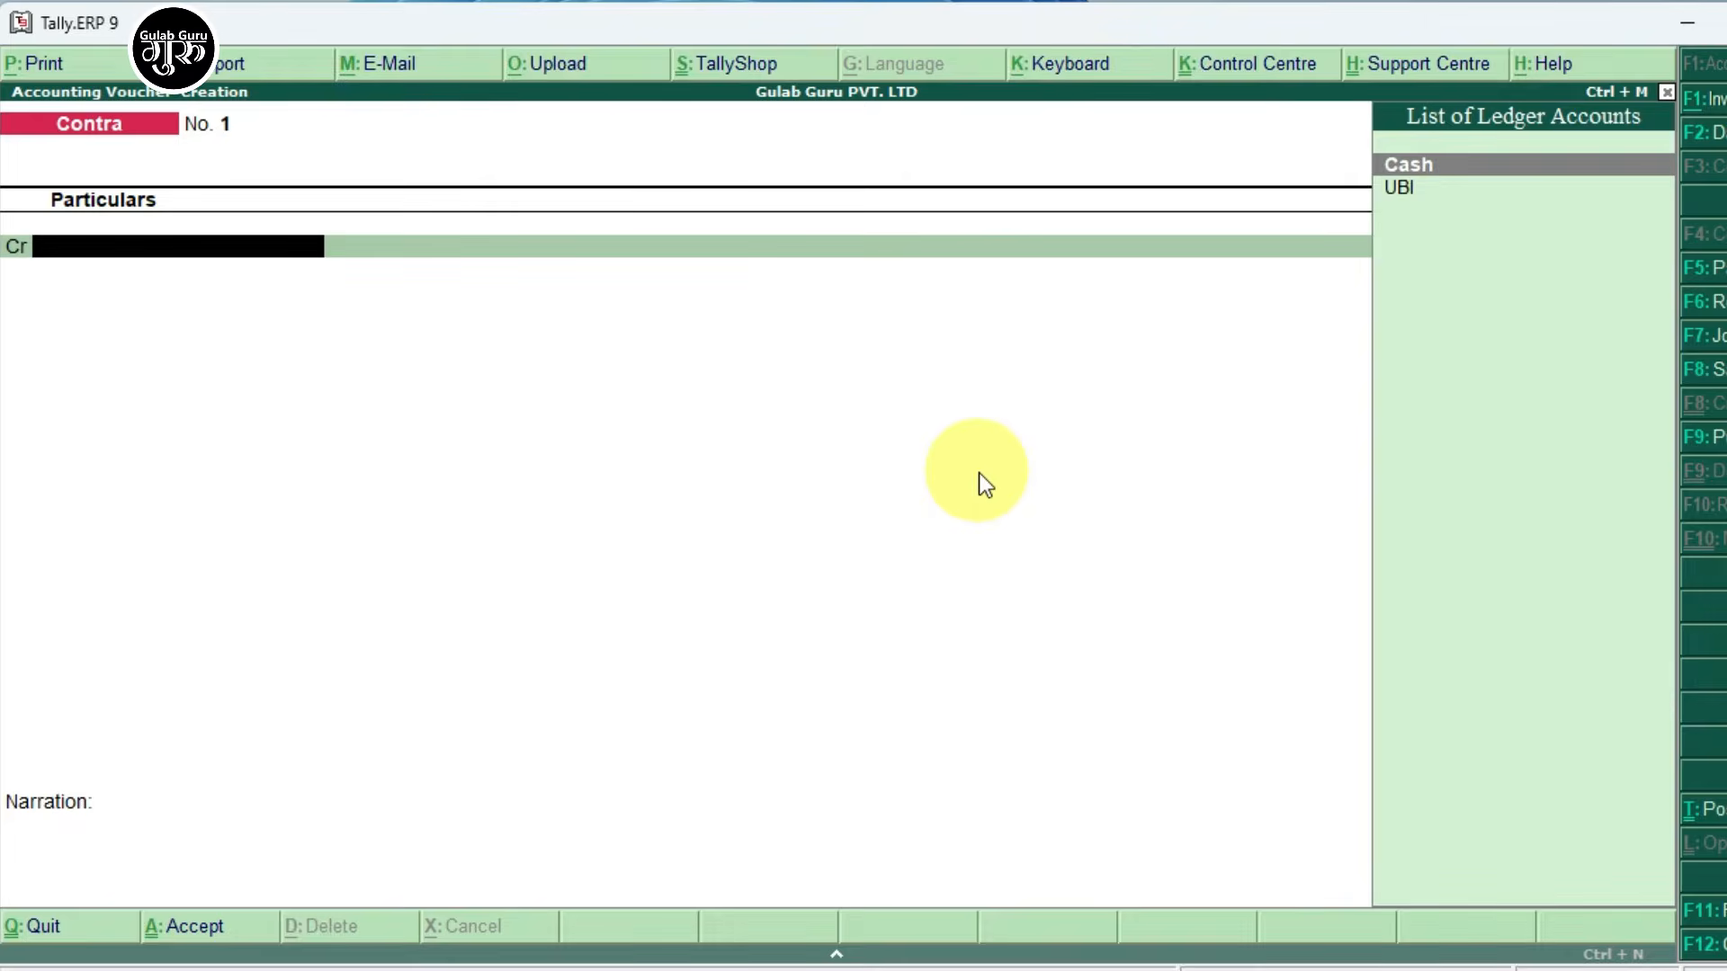
pyautogui.press('Return')
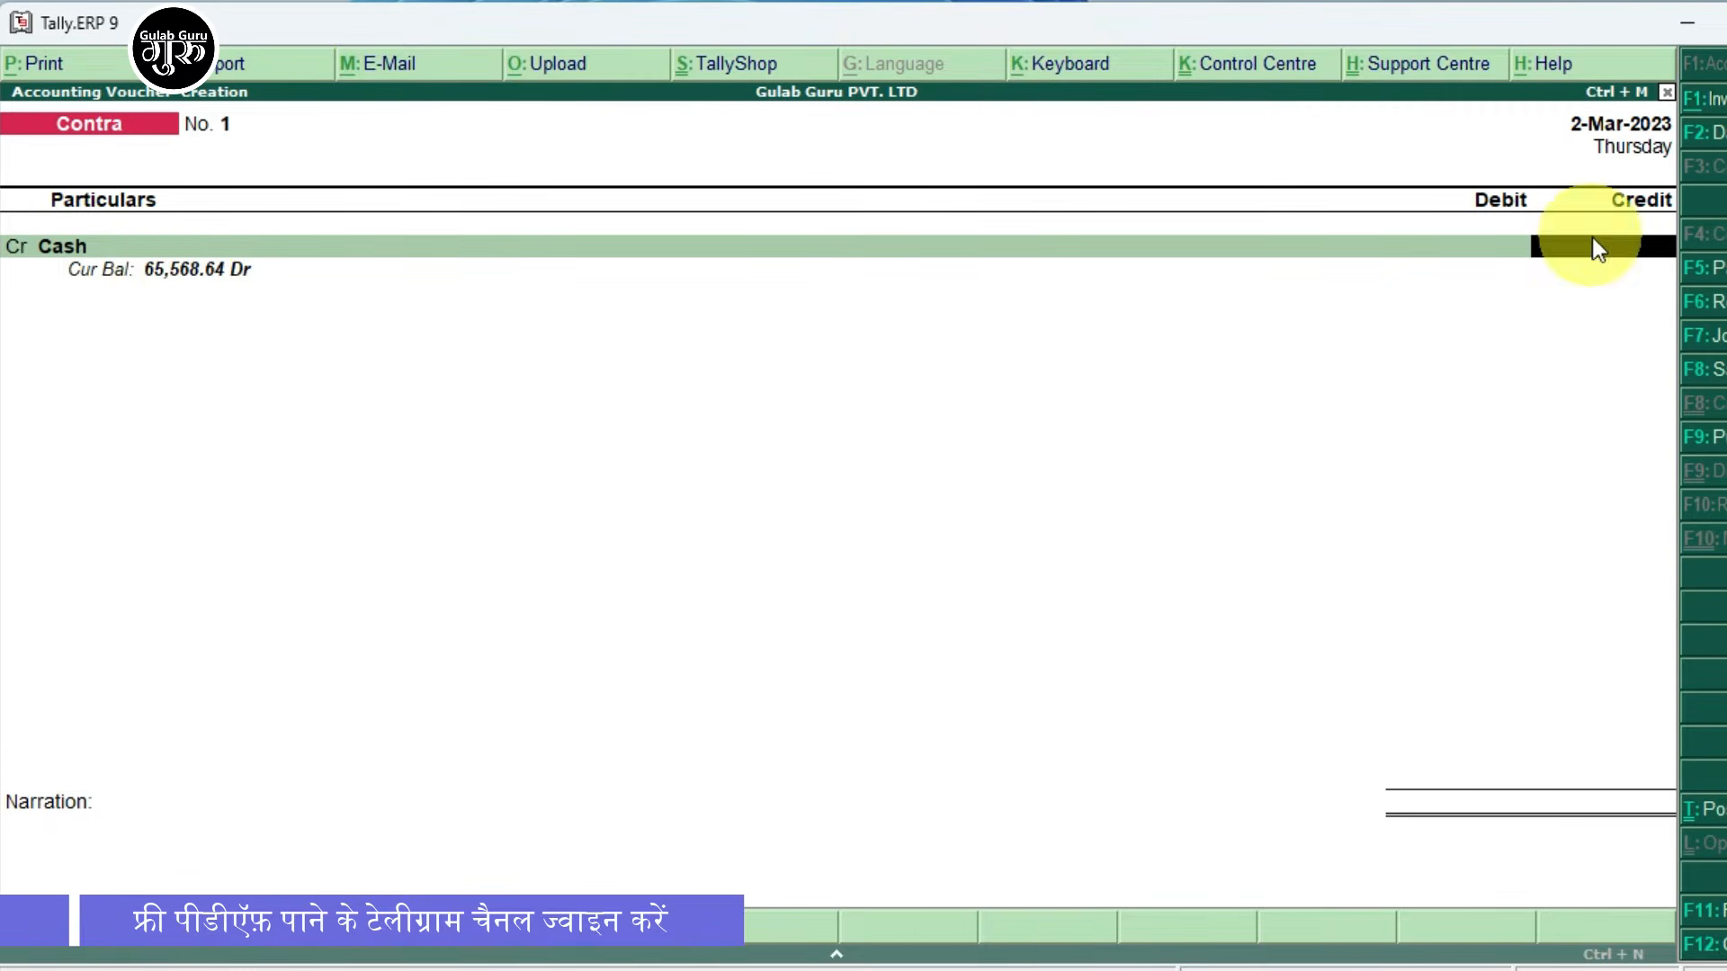
pyautogui.write('5000')
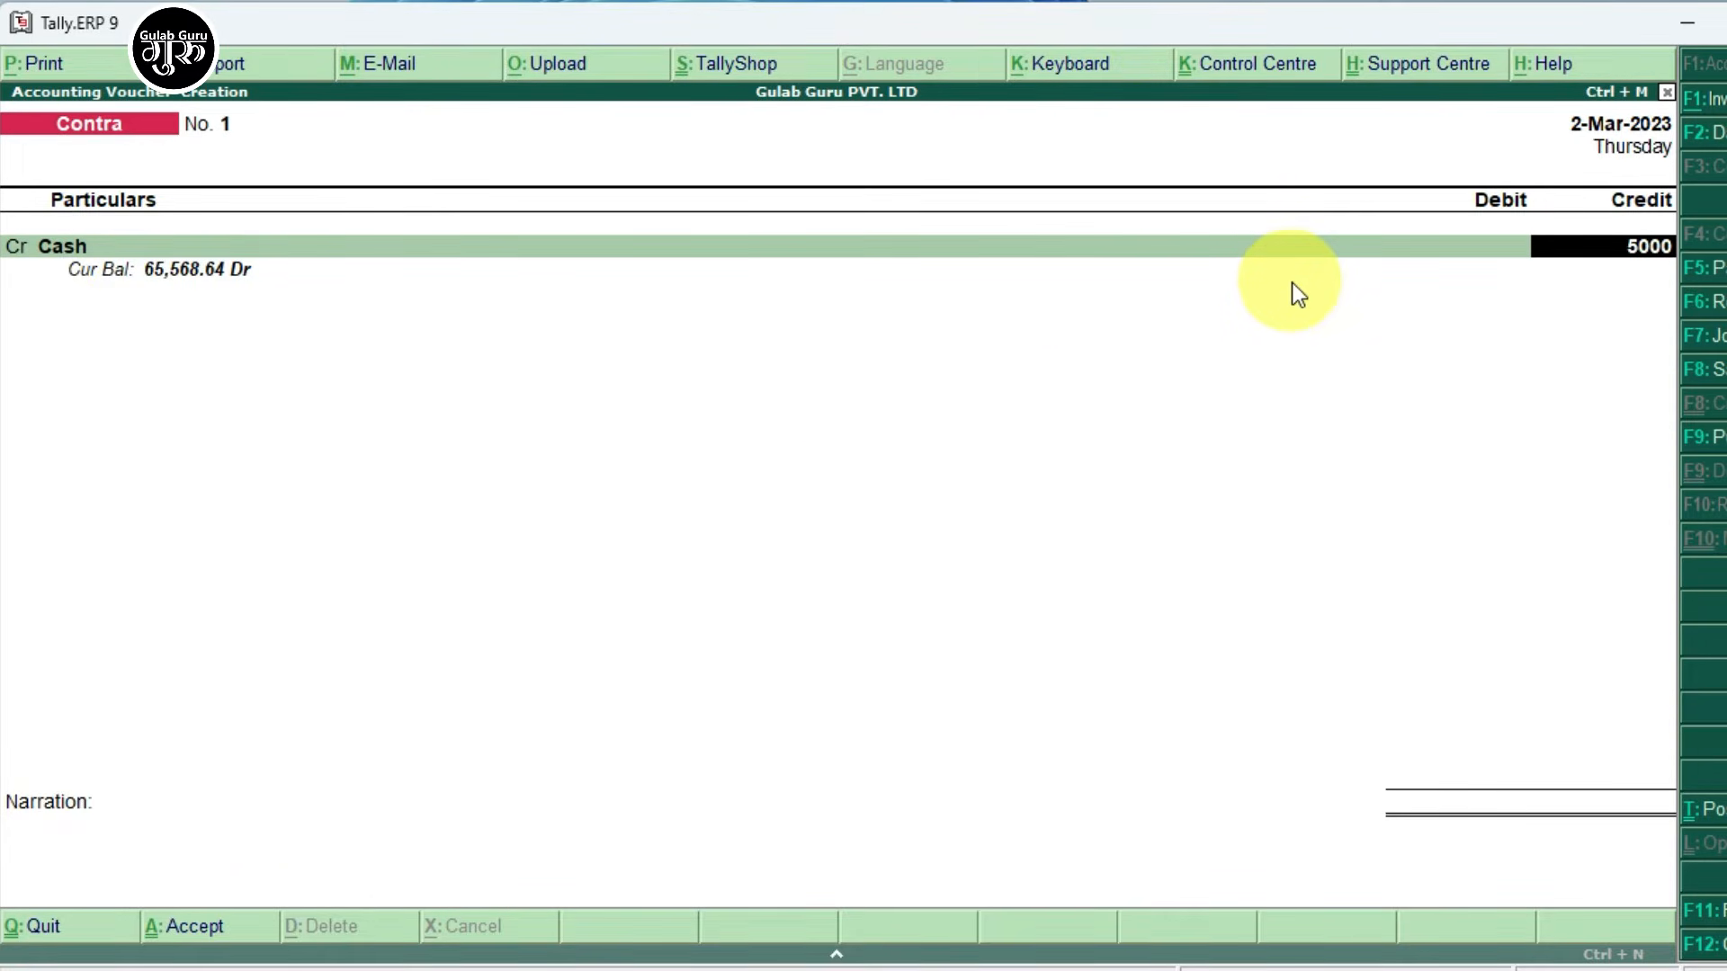
pyautogui.press('Return')
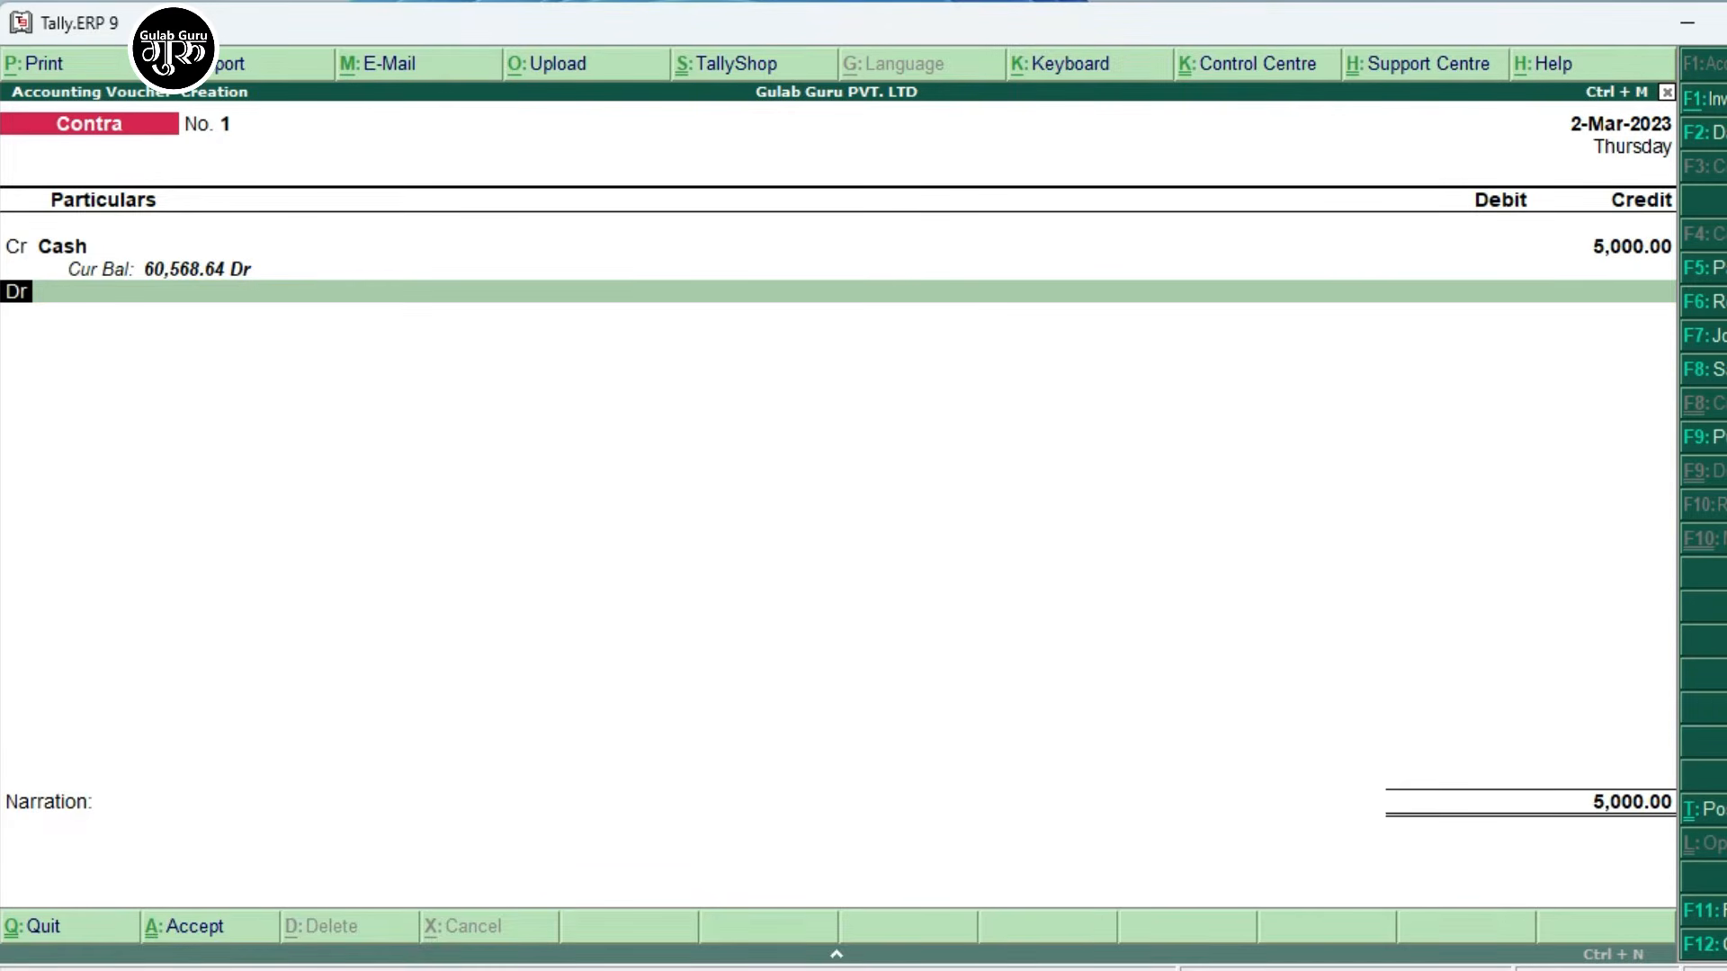
# Recheck the deposit entry in the Word document and debit the UBI ledger with 5,000.00 in the Contra voucher.
pyautogui.click(954, 969)
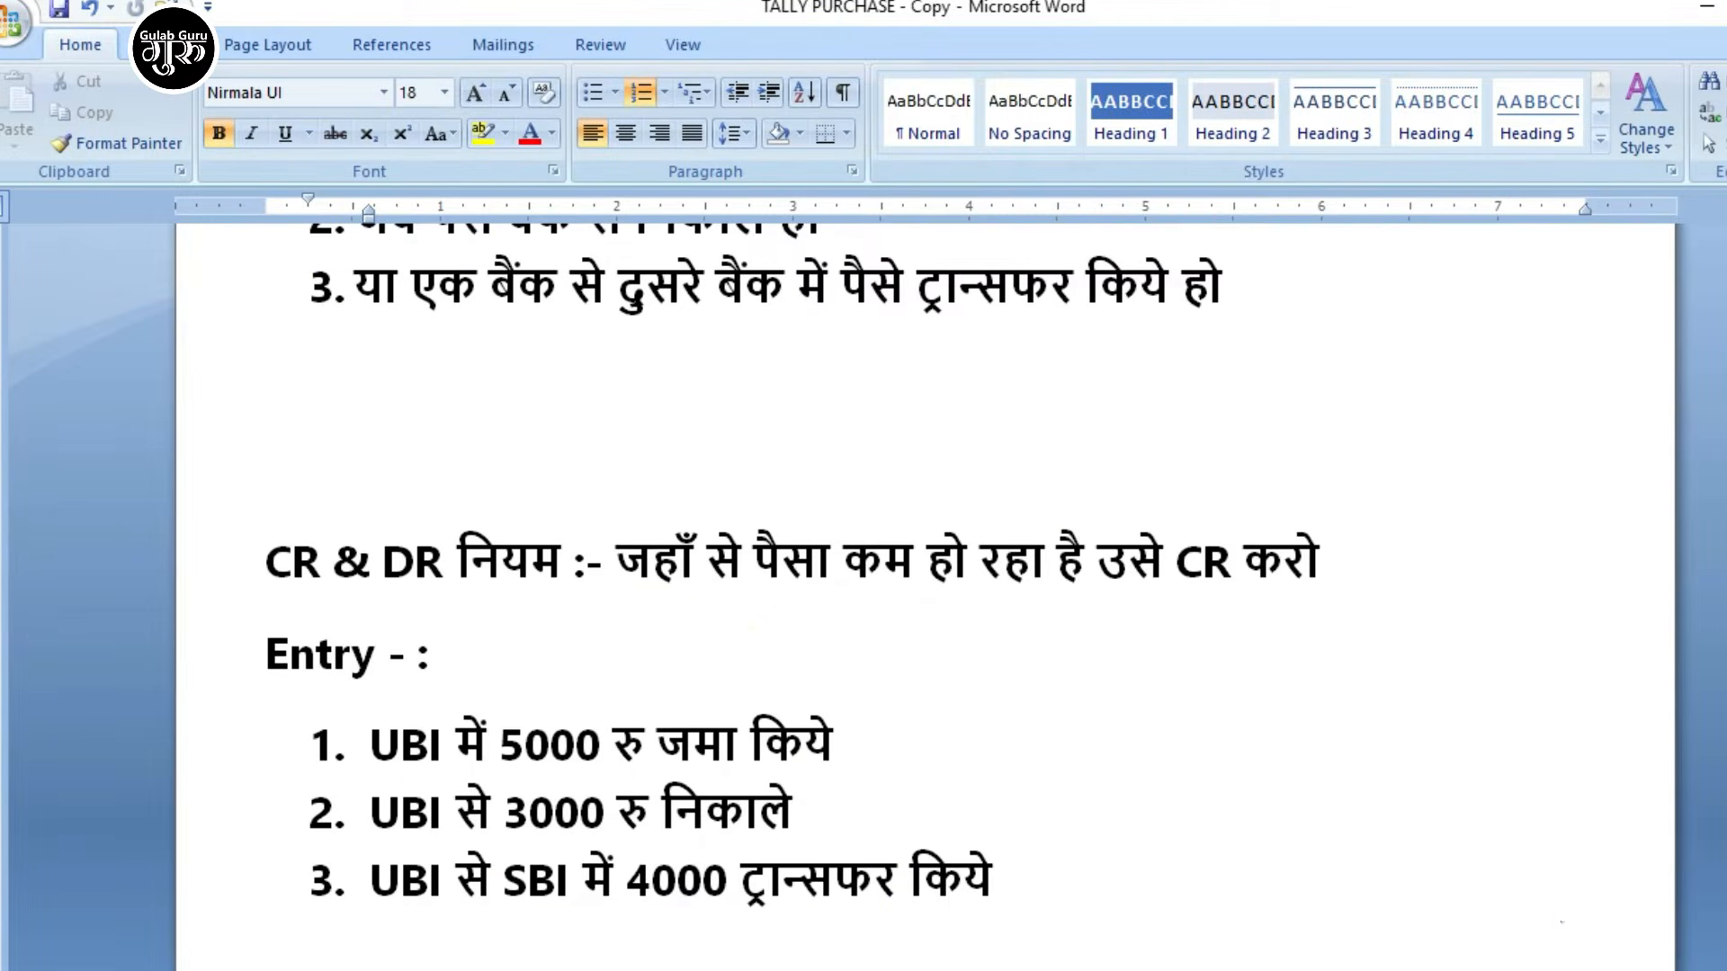
pyautogui.hotkey('alt', 'Tab')
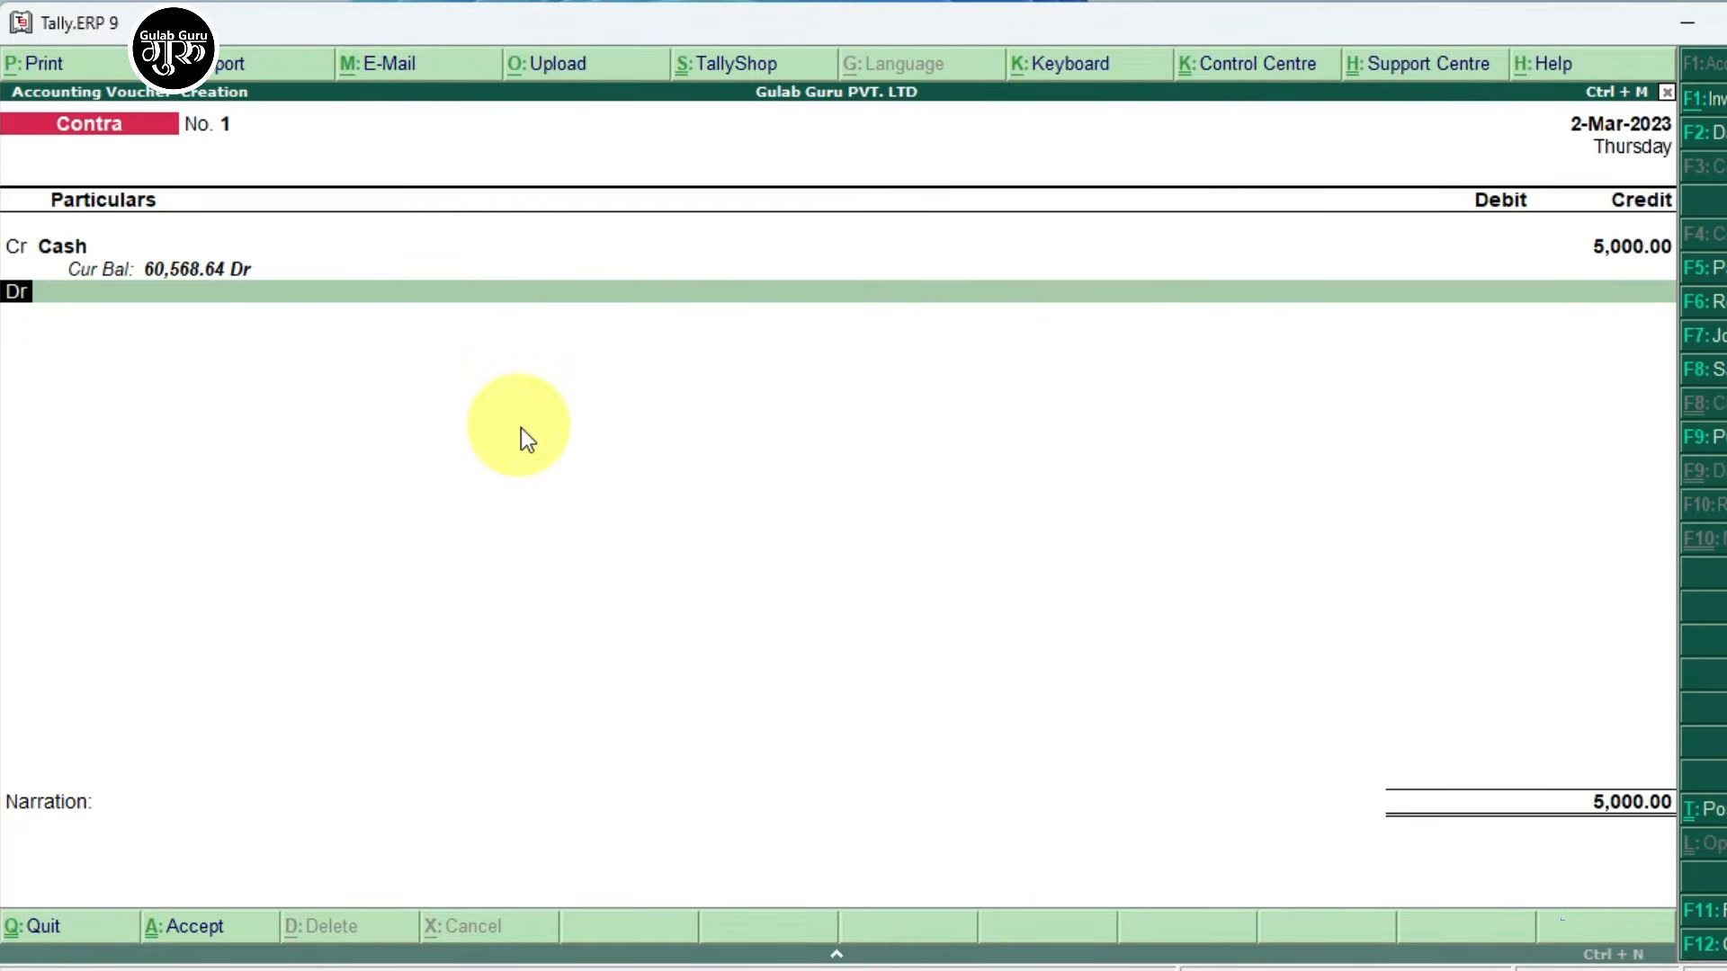
pyautogui.press('Return')
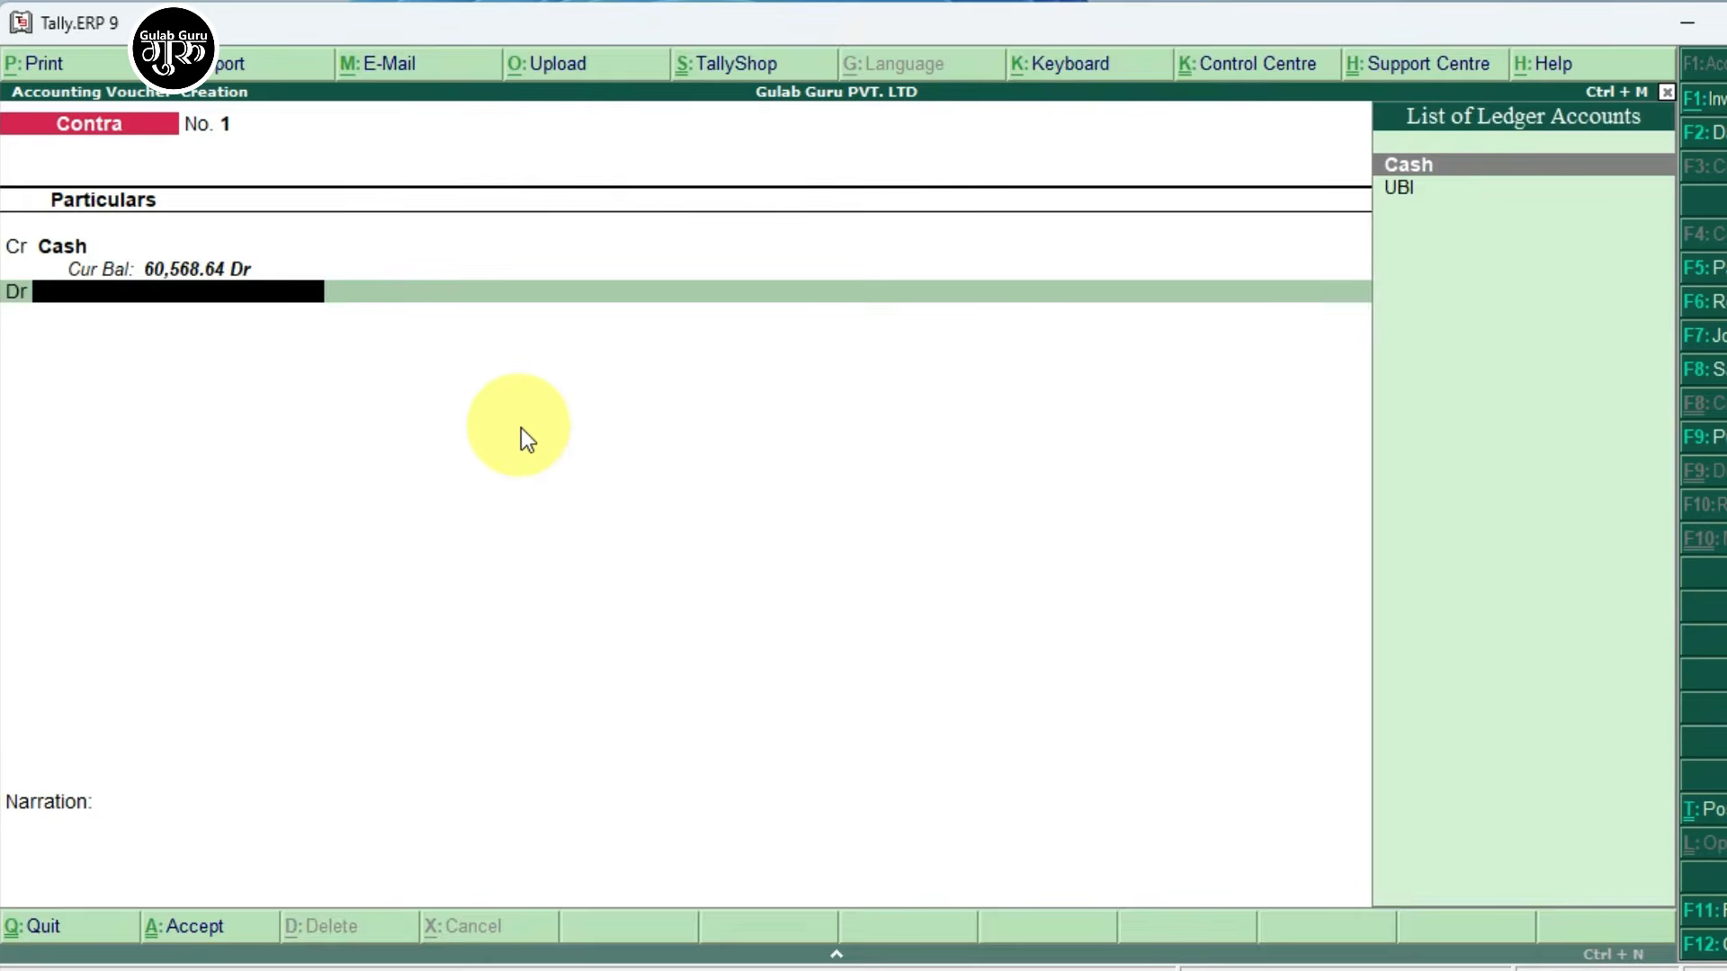
pyautogui.press('Down')
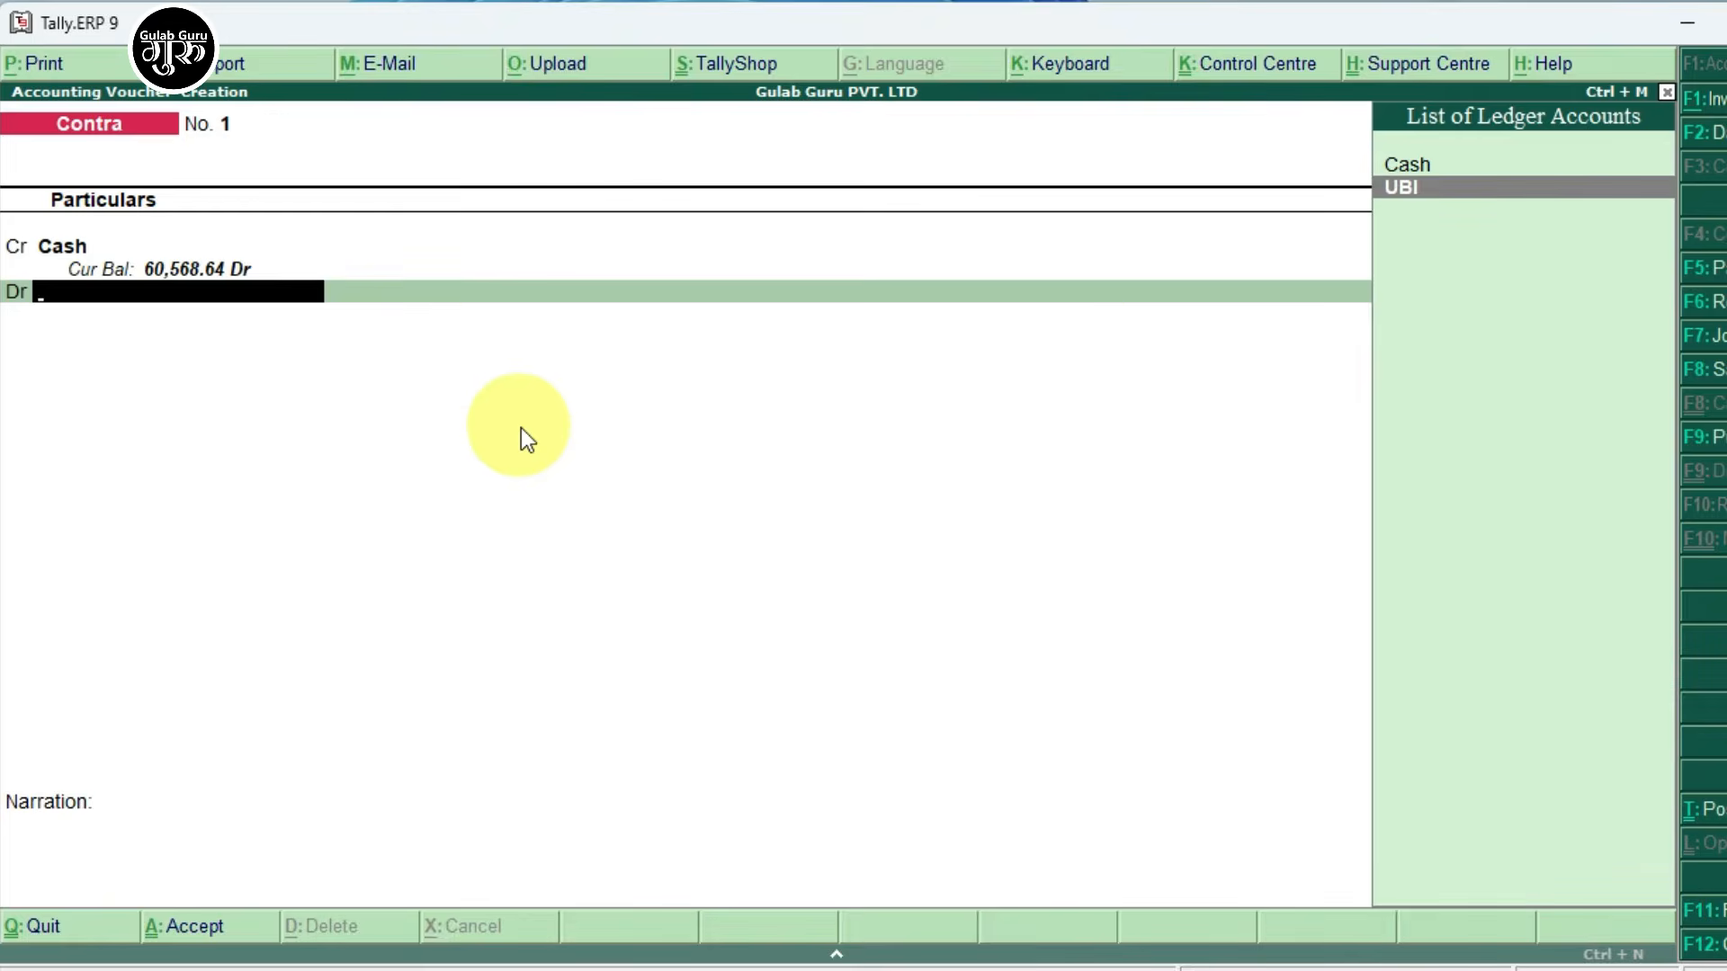
pyautogui.press('Return')
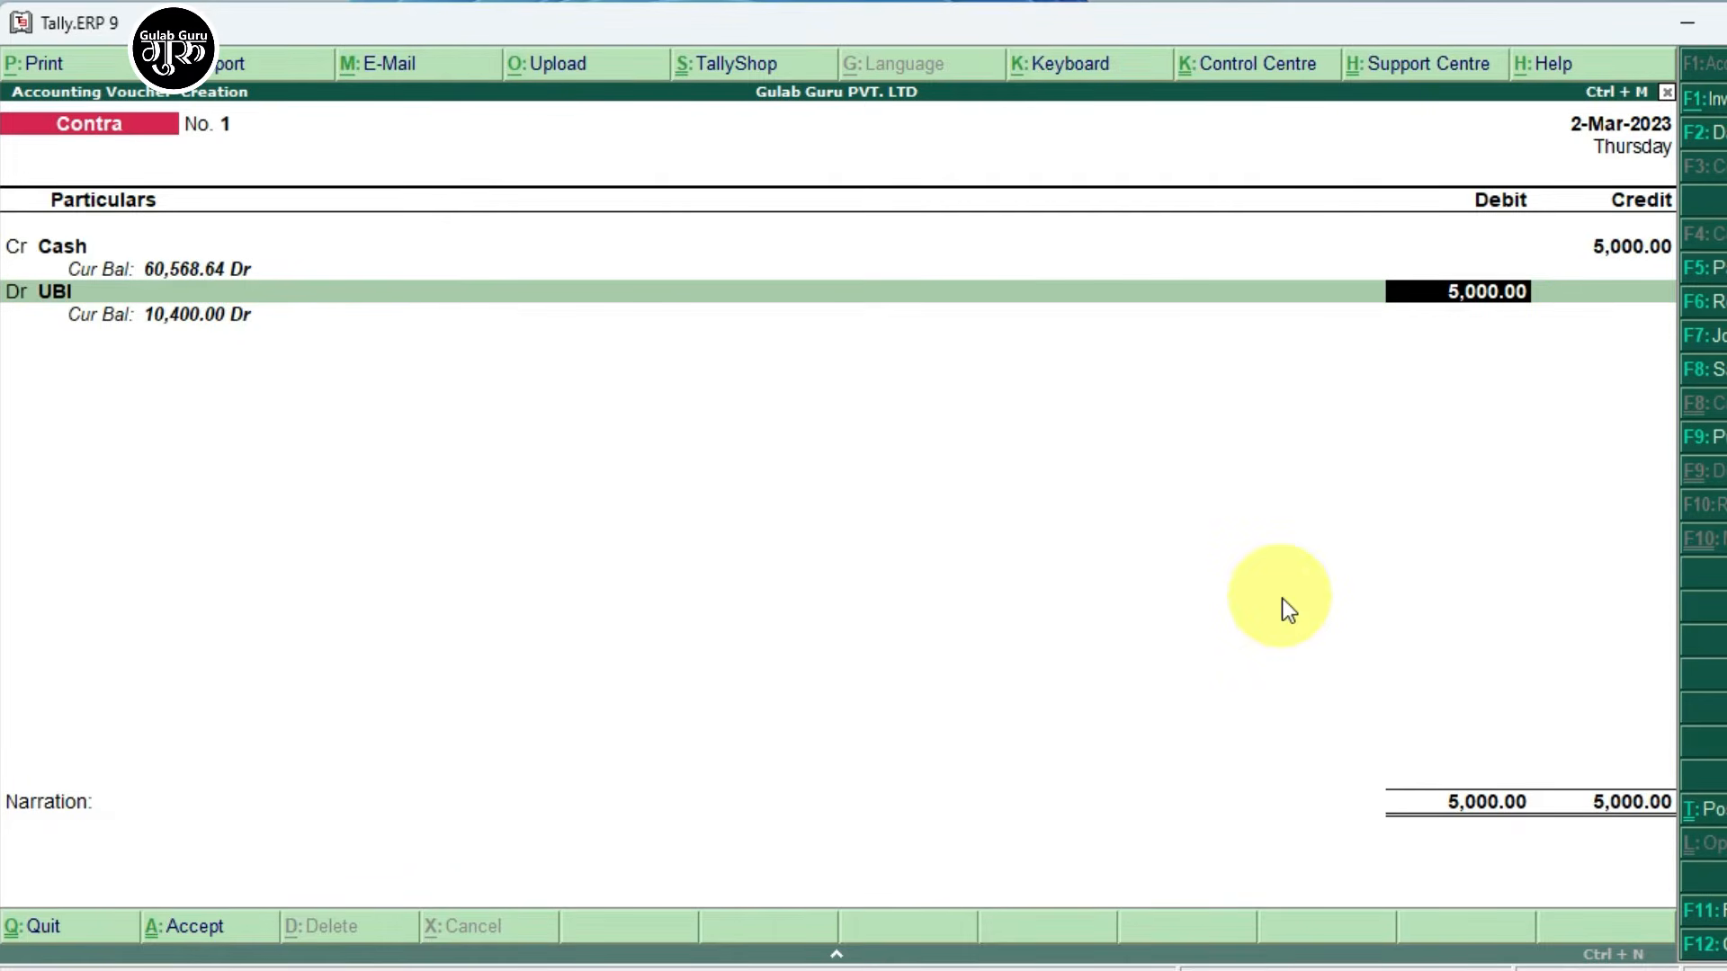
pyautogui.press('Return')
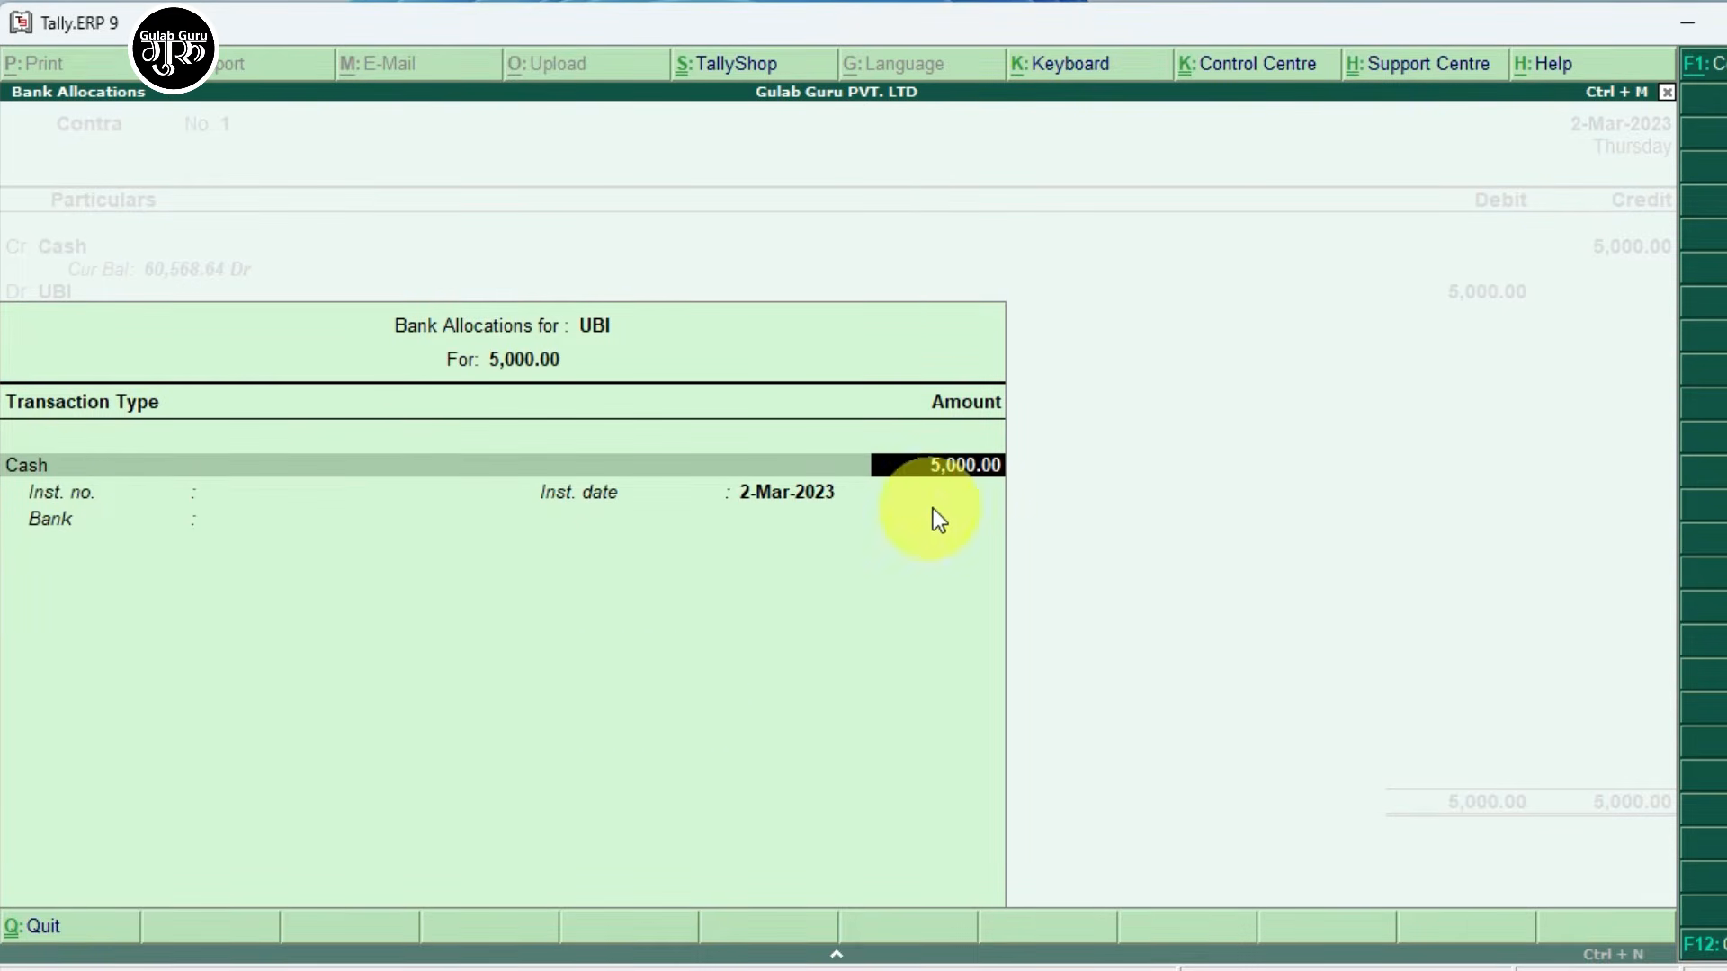
# Record the UBI cash deposit's denominations as two 2000 notes and two 500 notes.
pyautogui.press('Return')
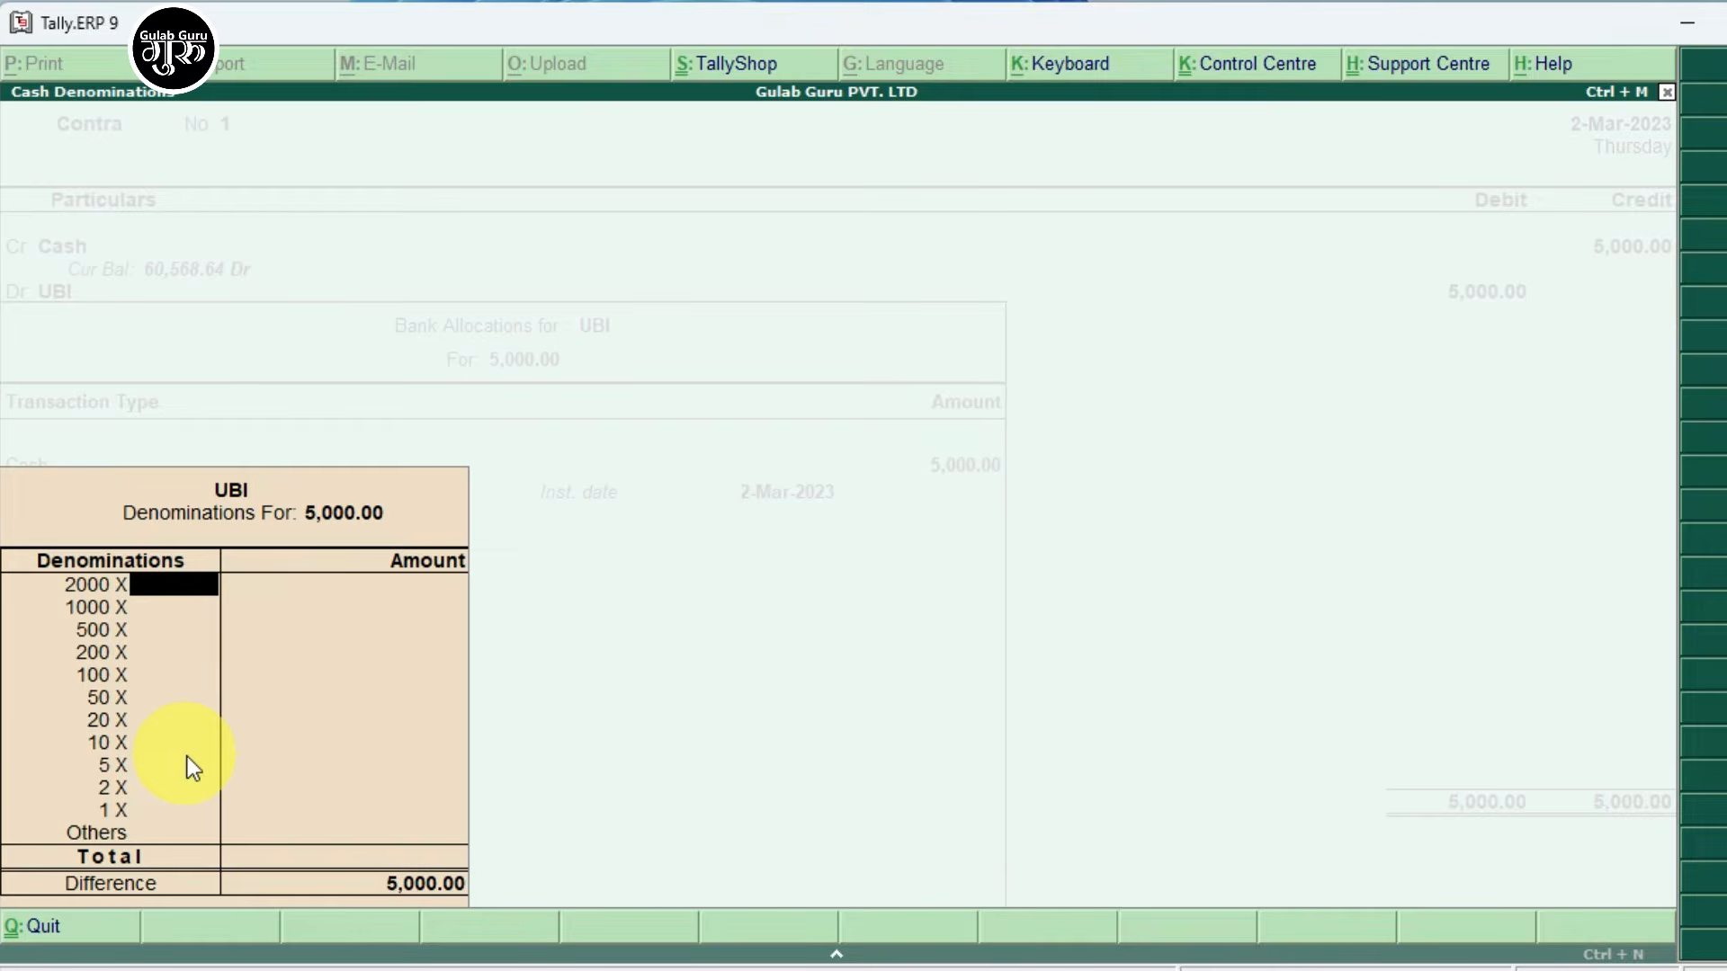
pyautogui.write('2')
pyautogui.press('Return')
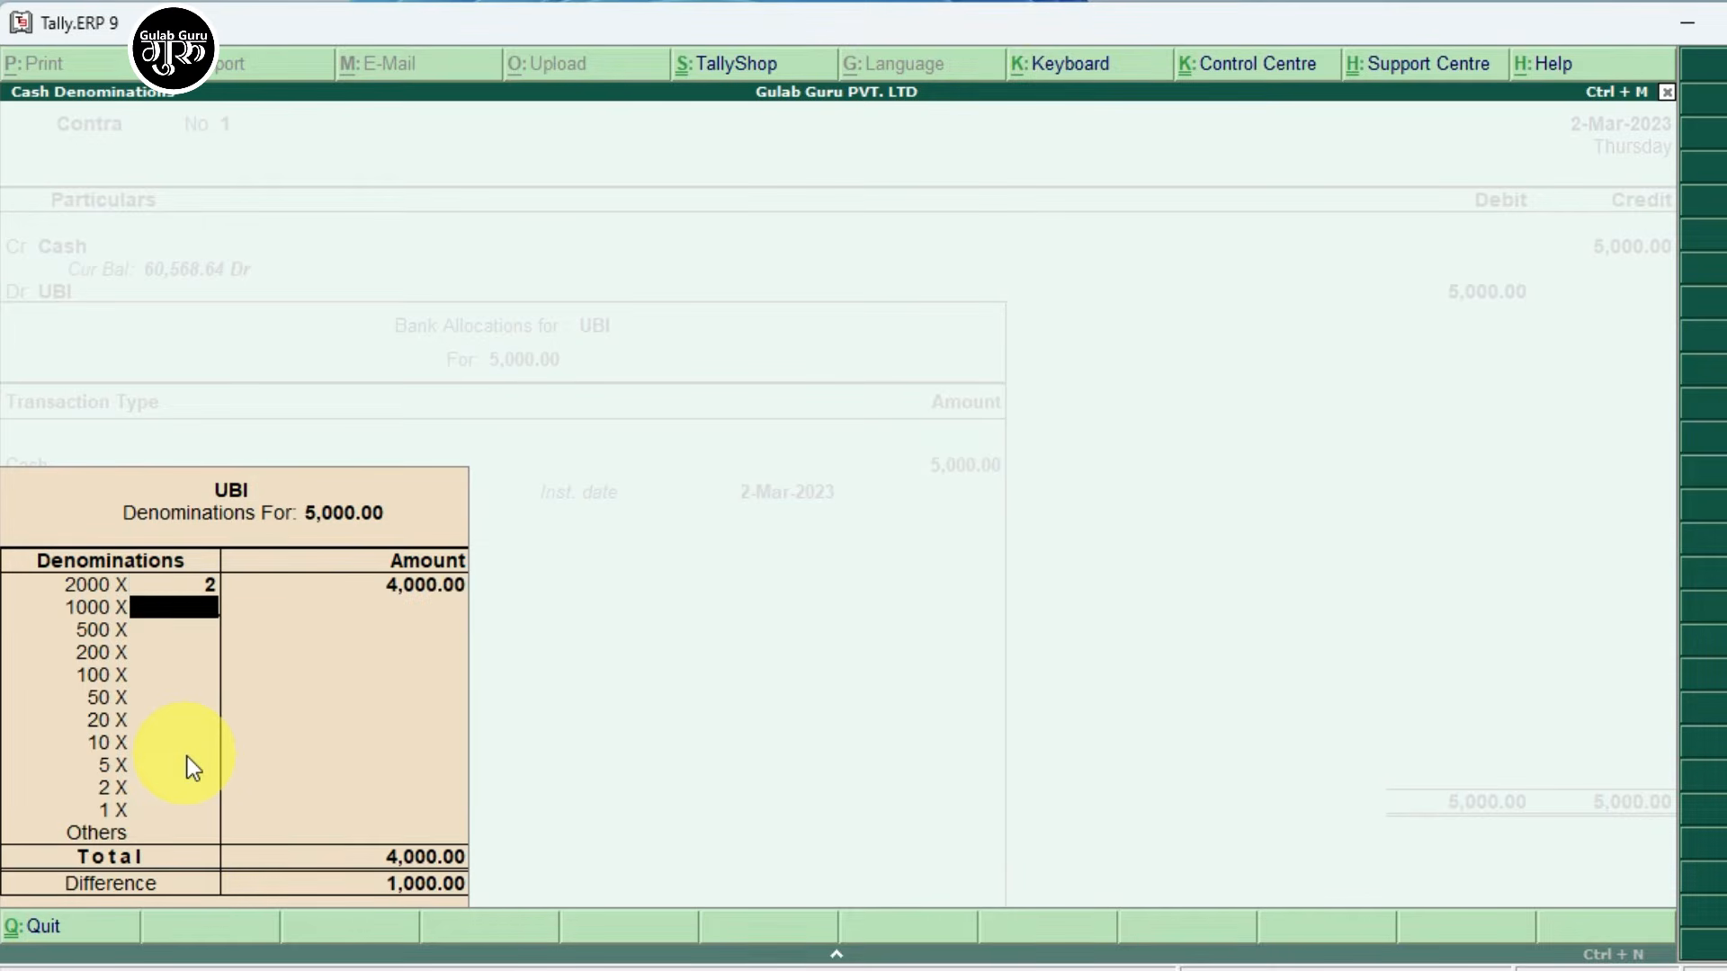
pyautogui.press('Return')
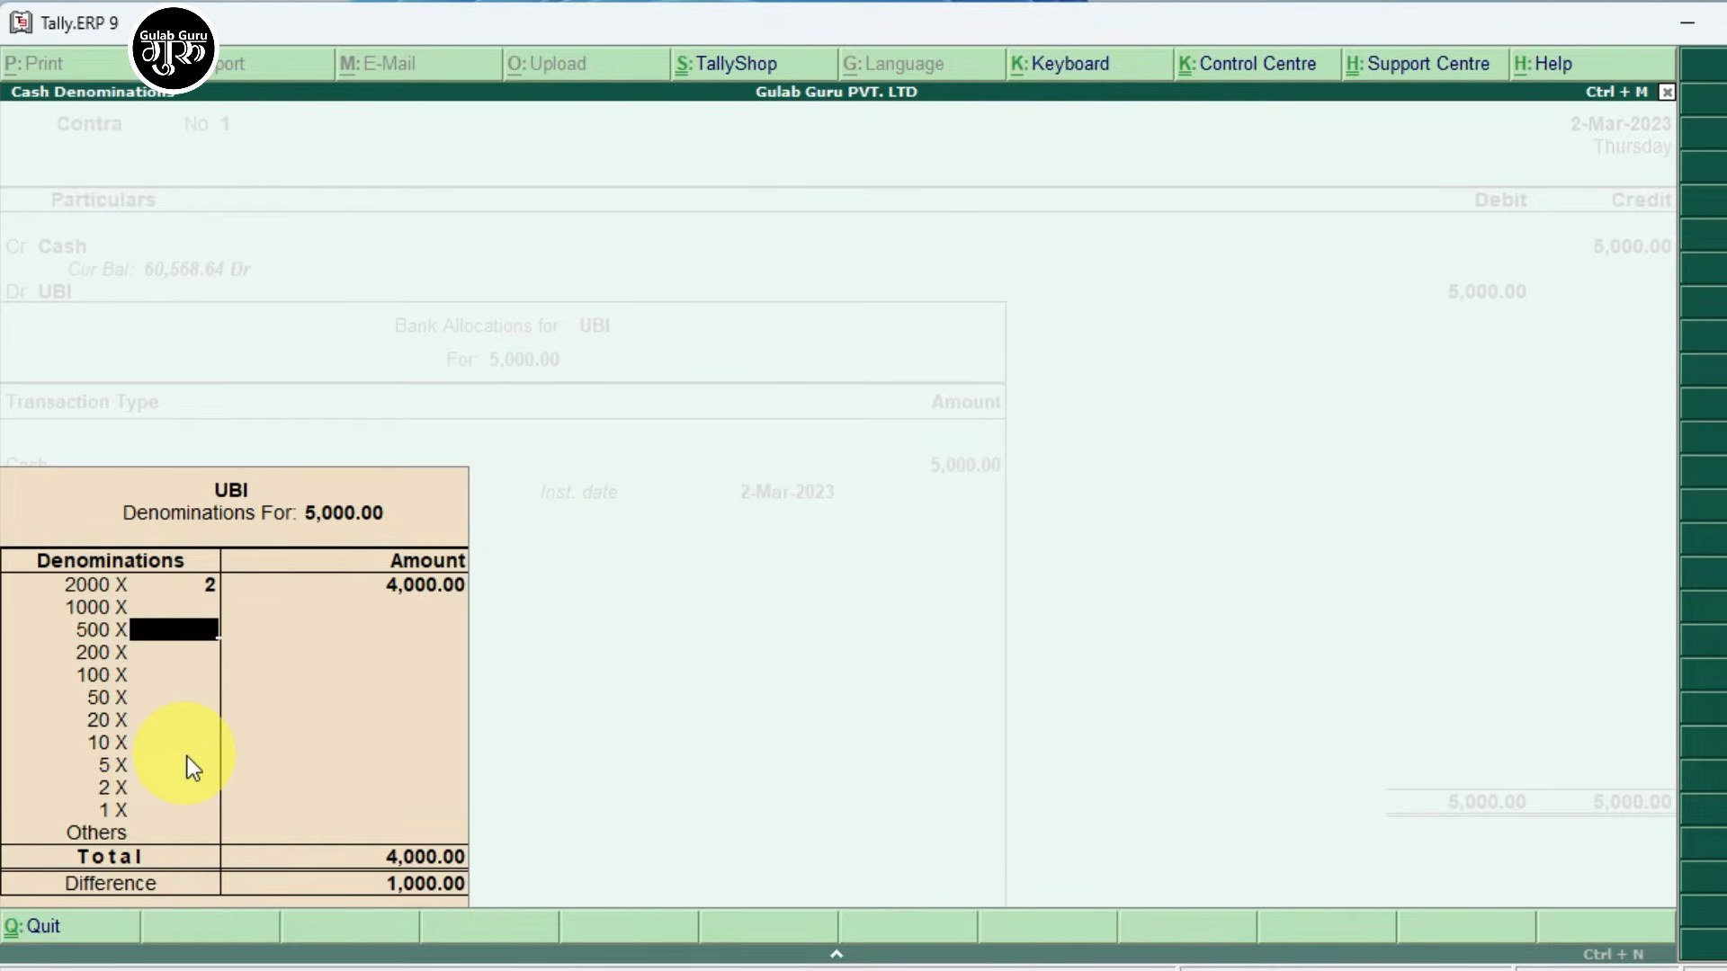
pyautogui.write('2')
pyautogui.press('Return')
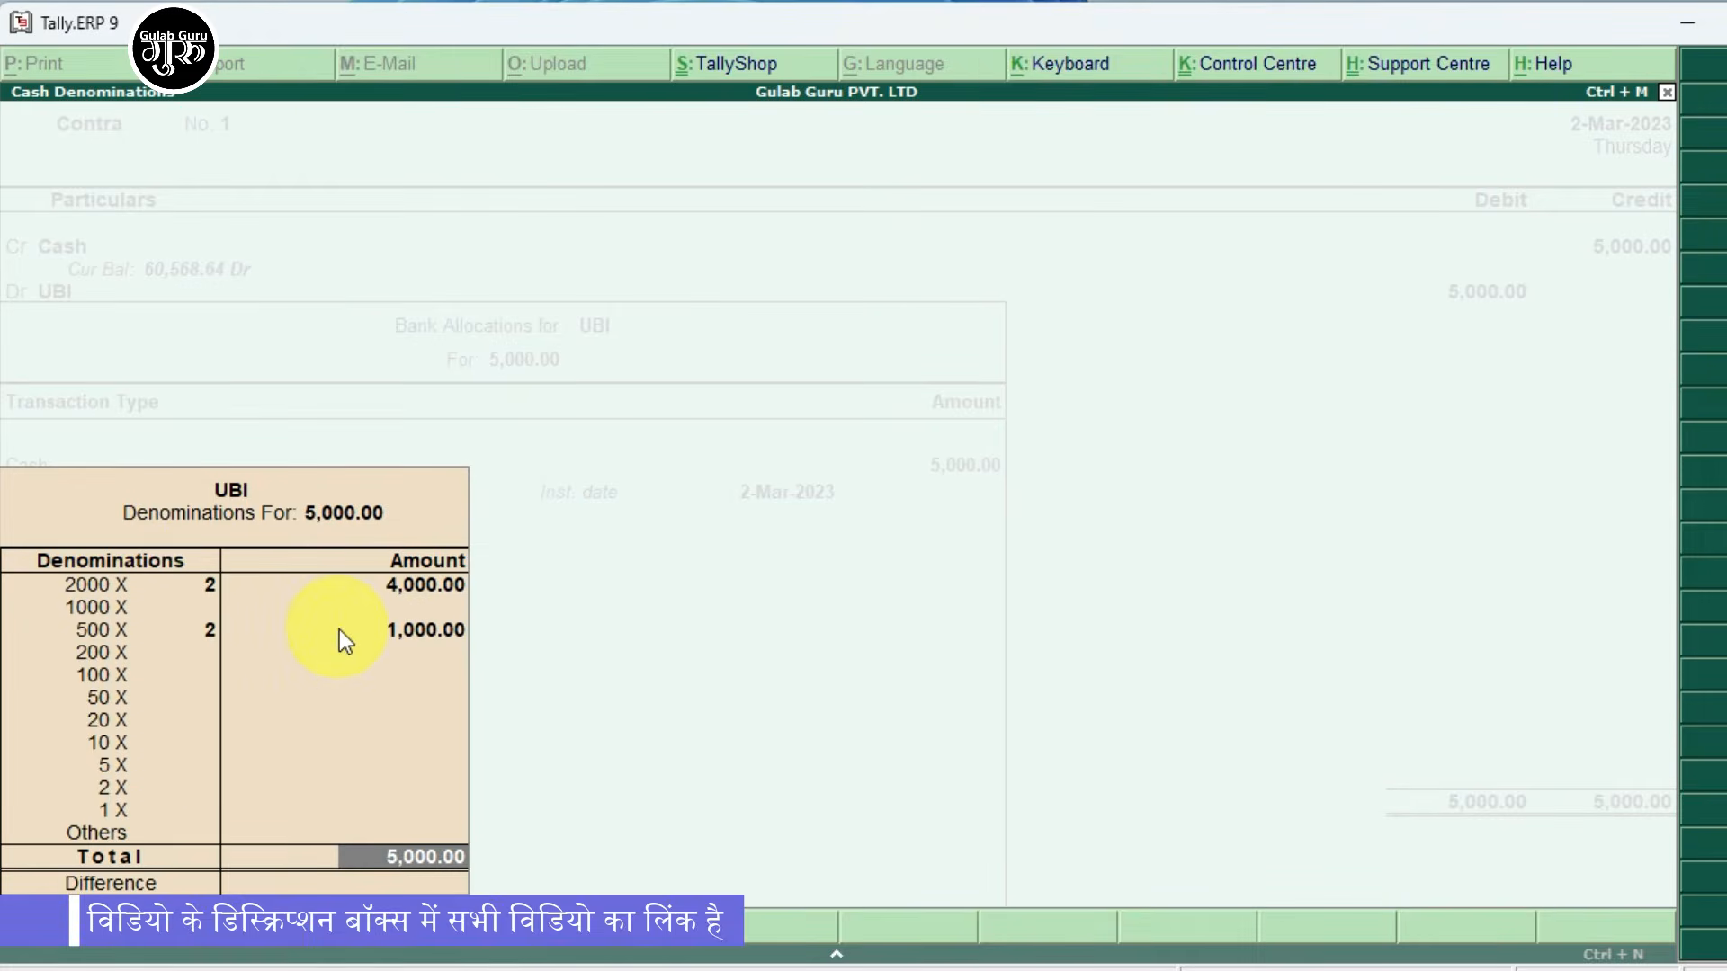
pyautogui.press('Return')
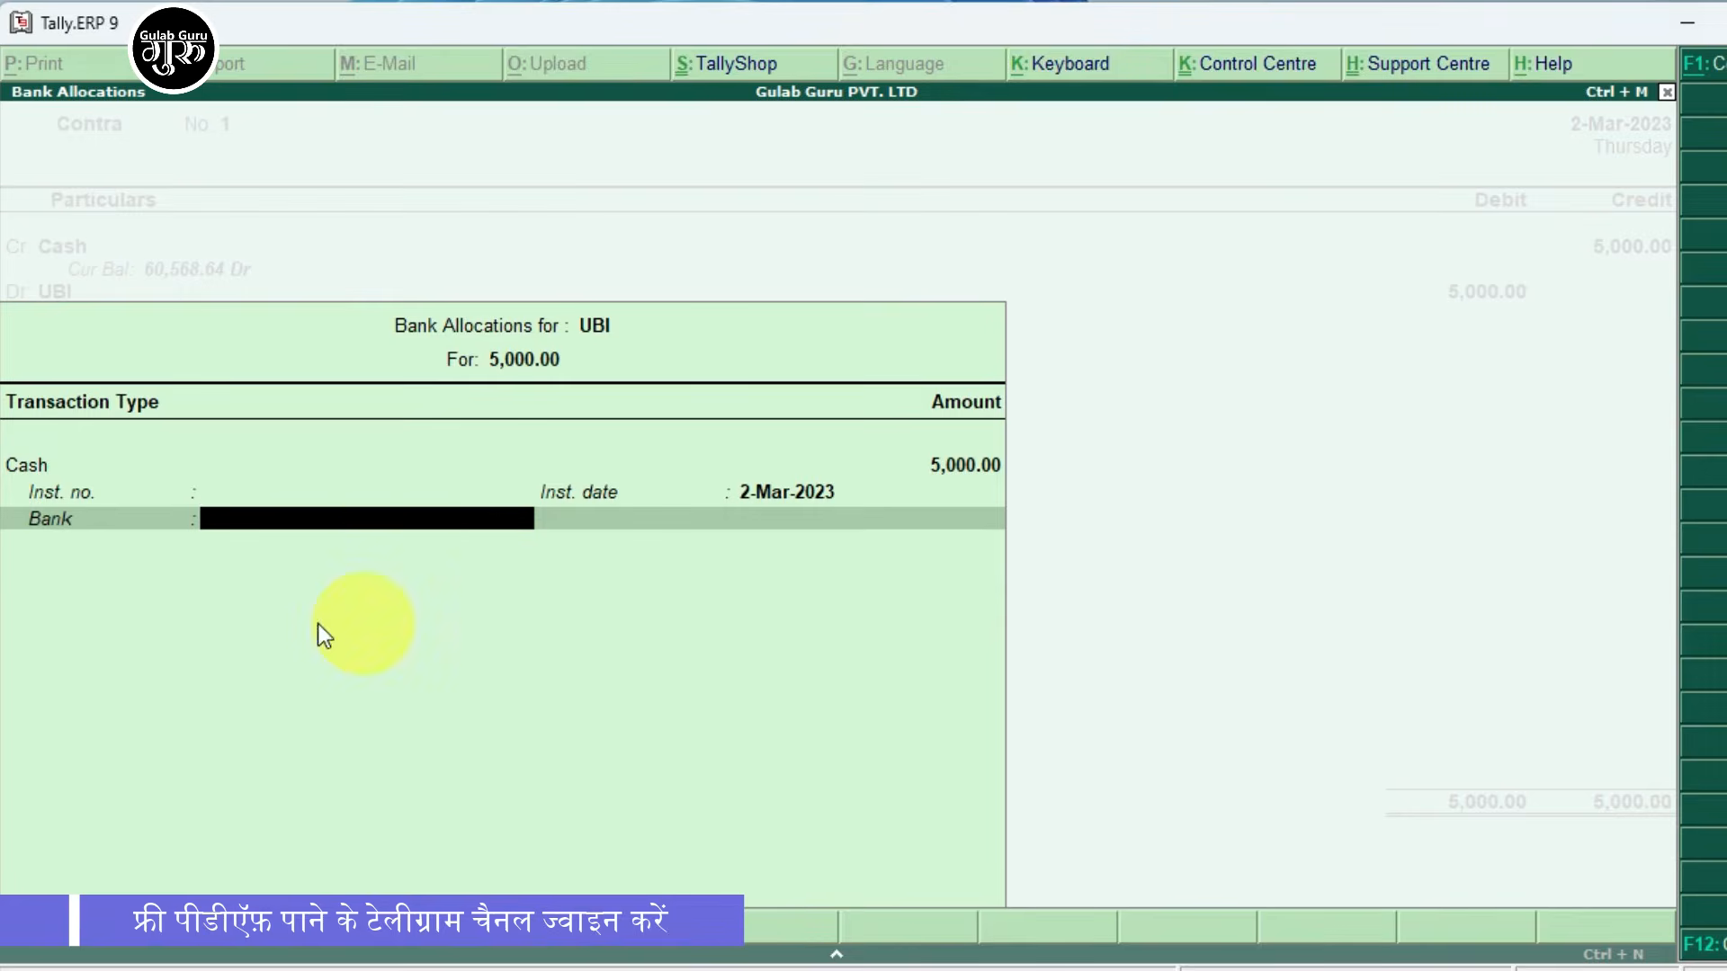
# Leave the allocation's bank name and the narration blank, and save the Contra voucher.
pyautogui.press('Return')
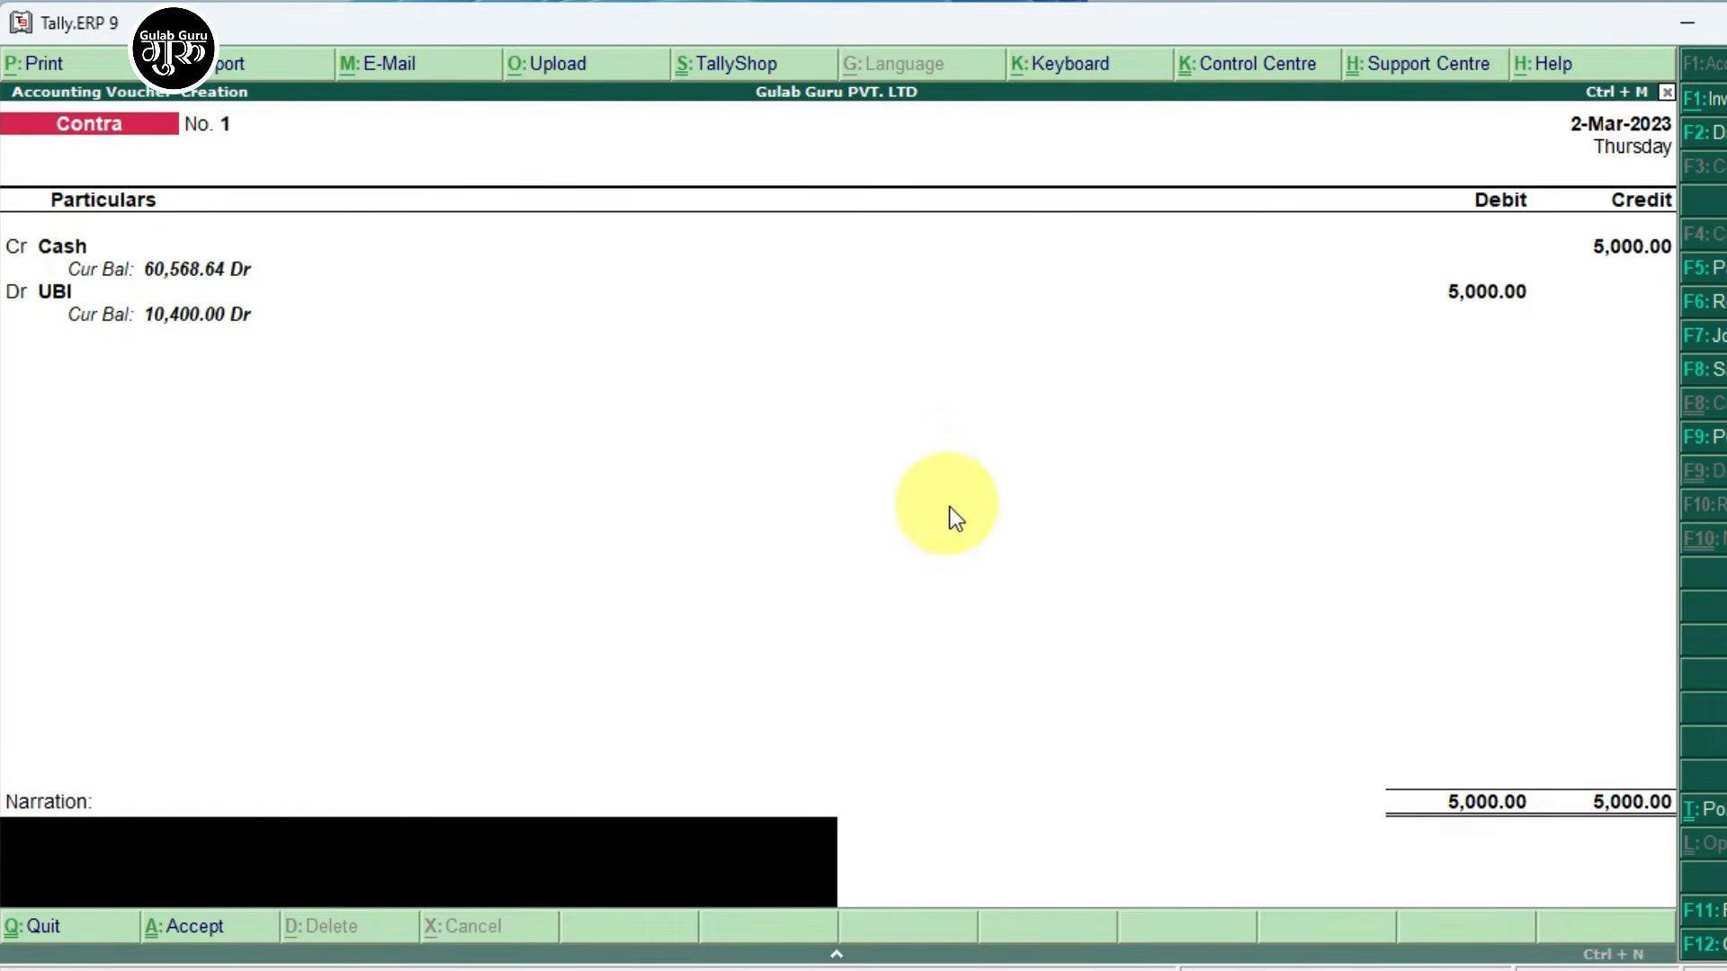
pyautogui.press('Return')
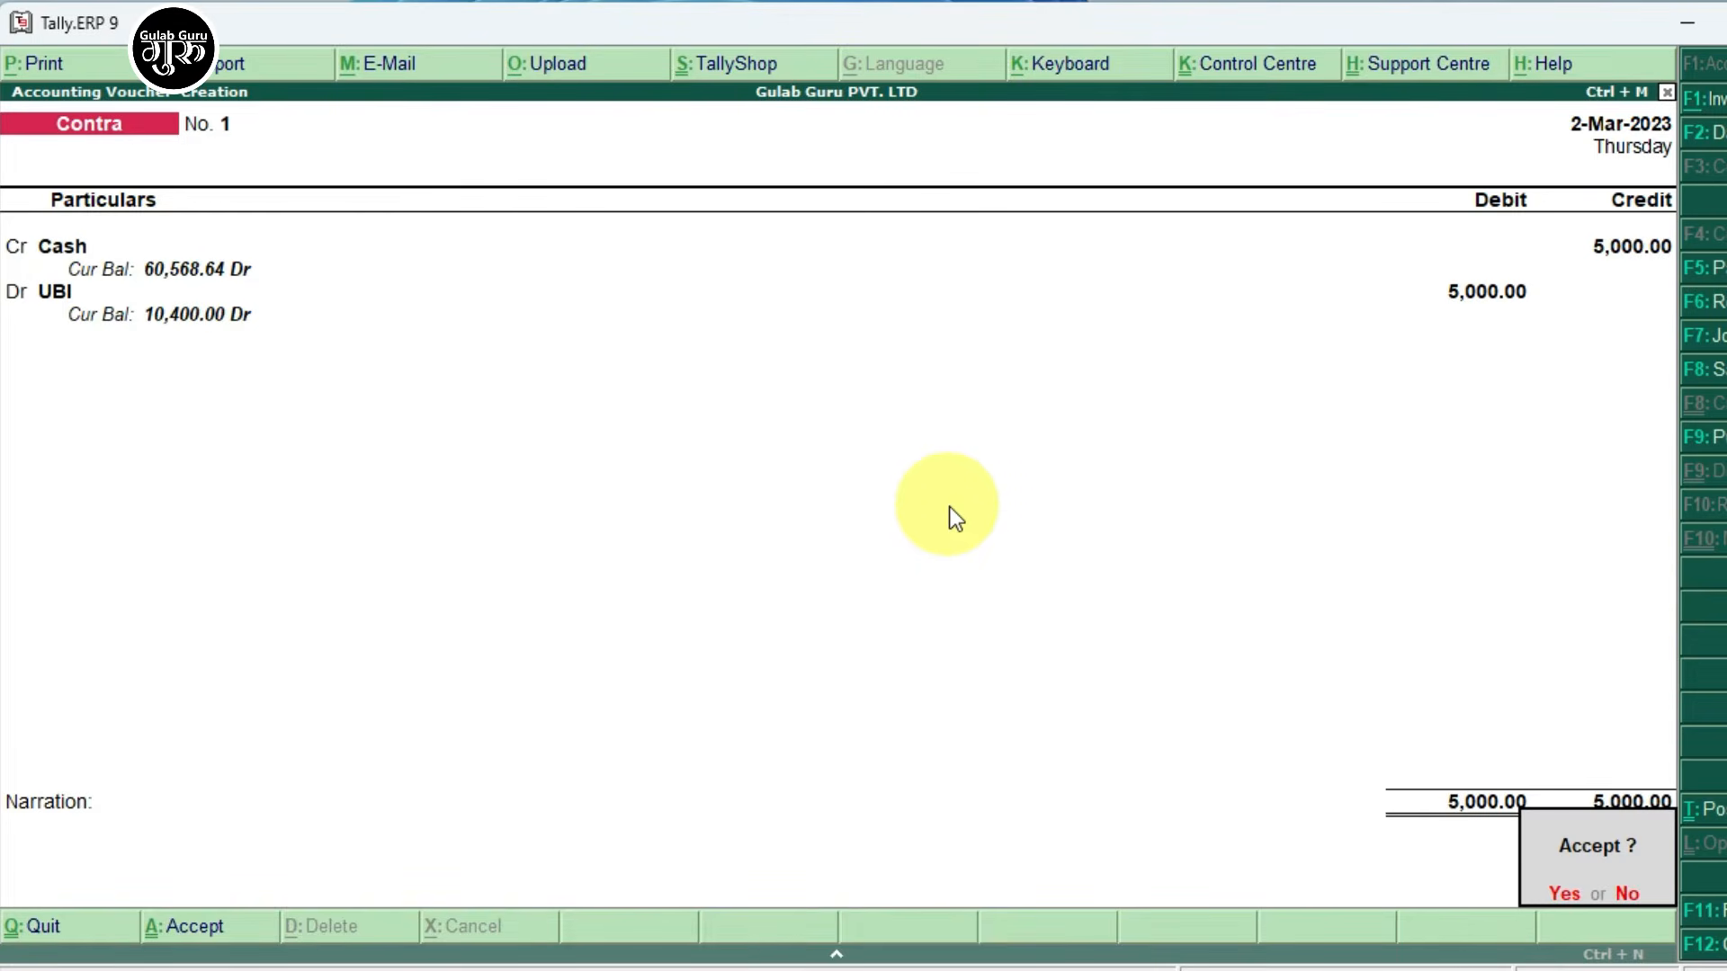
pyautogui.press('Return')
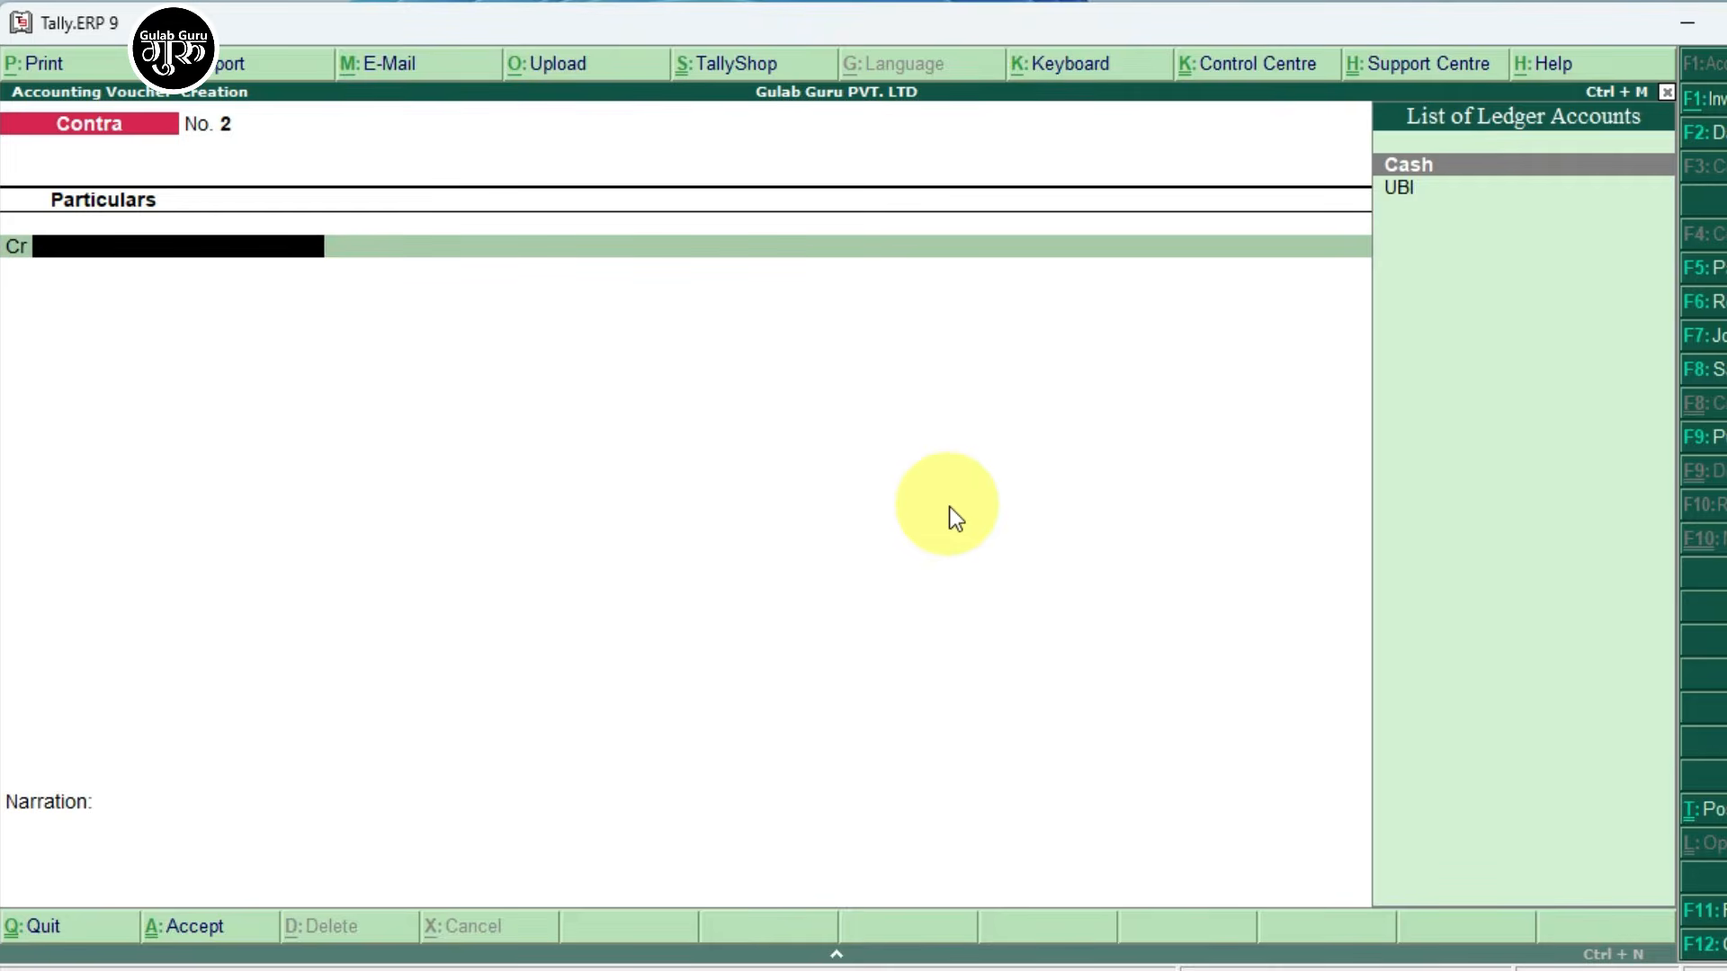
# Review the second practice entry, the 3000 withdrawal from UBI, in the Word document and return to Tally.
pyautogui.hotkey('alt', 'Tab')
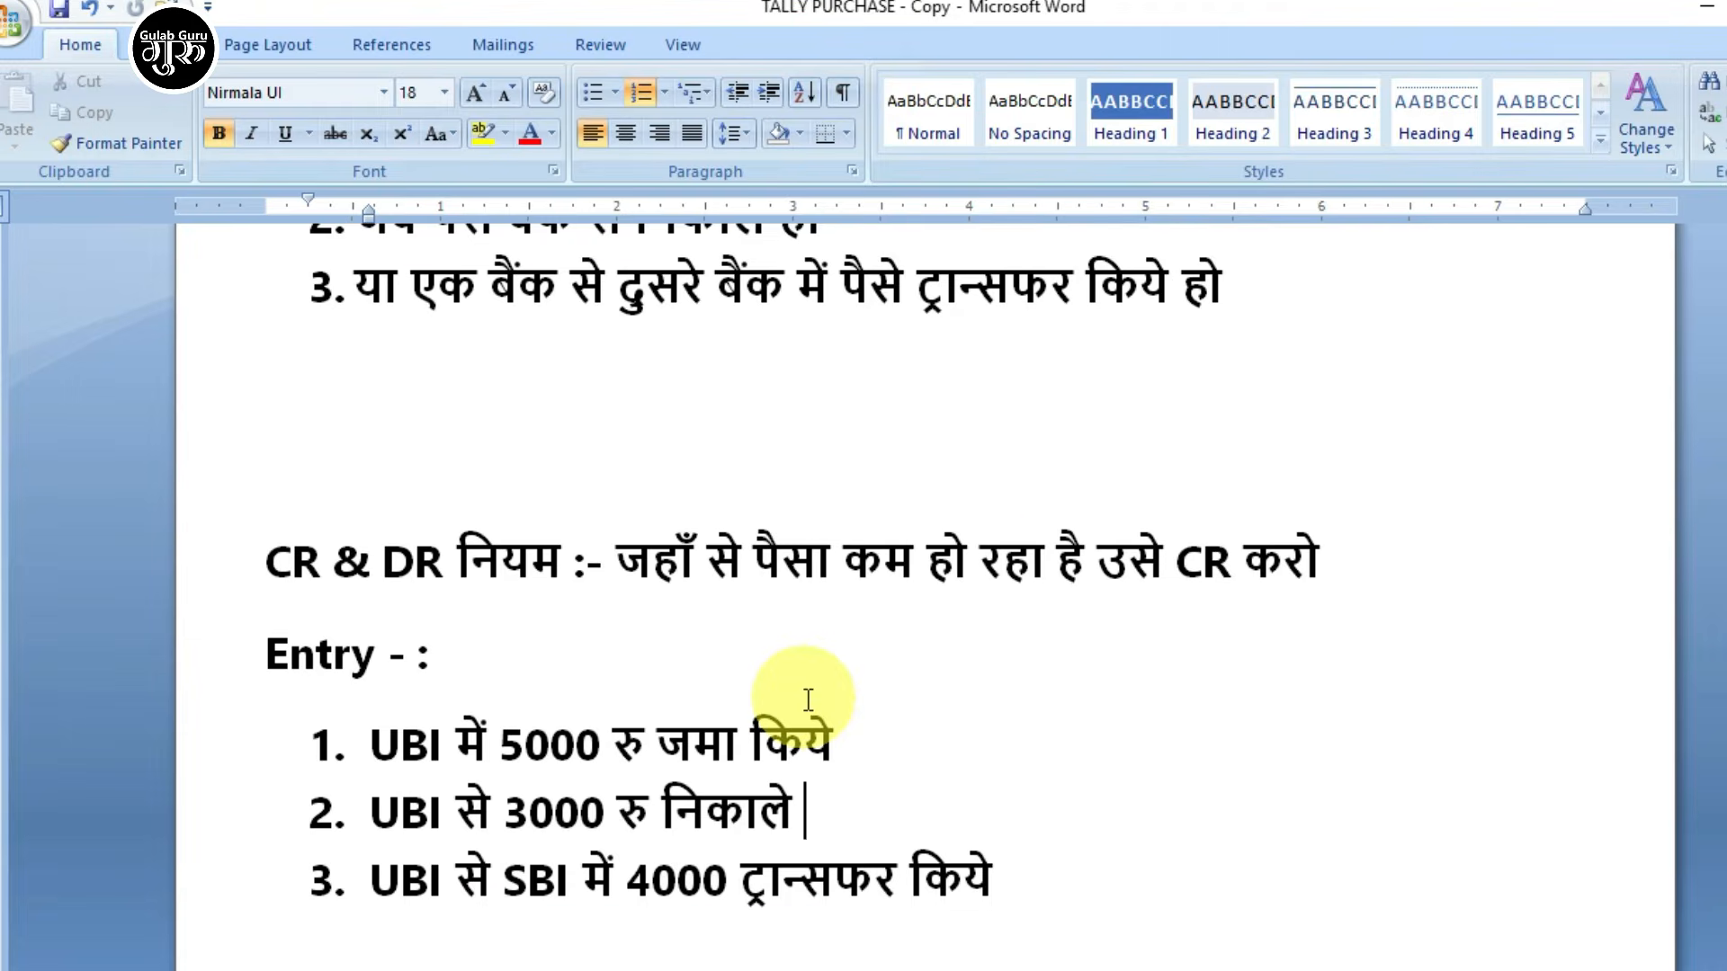
pyautogui.moveTo(820, 809); pyautogui.dragTo(422, 821)
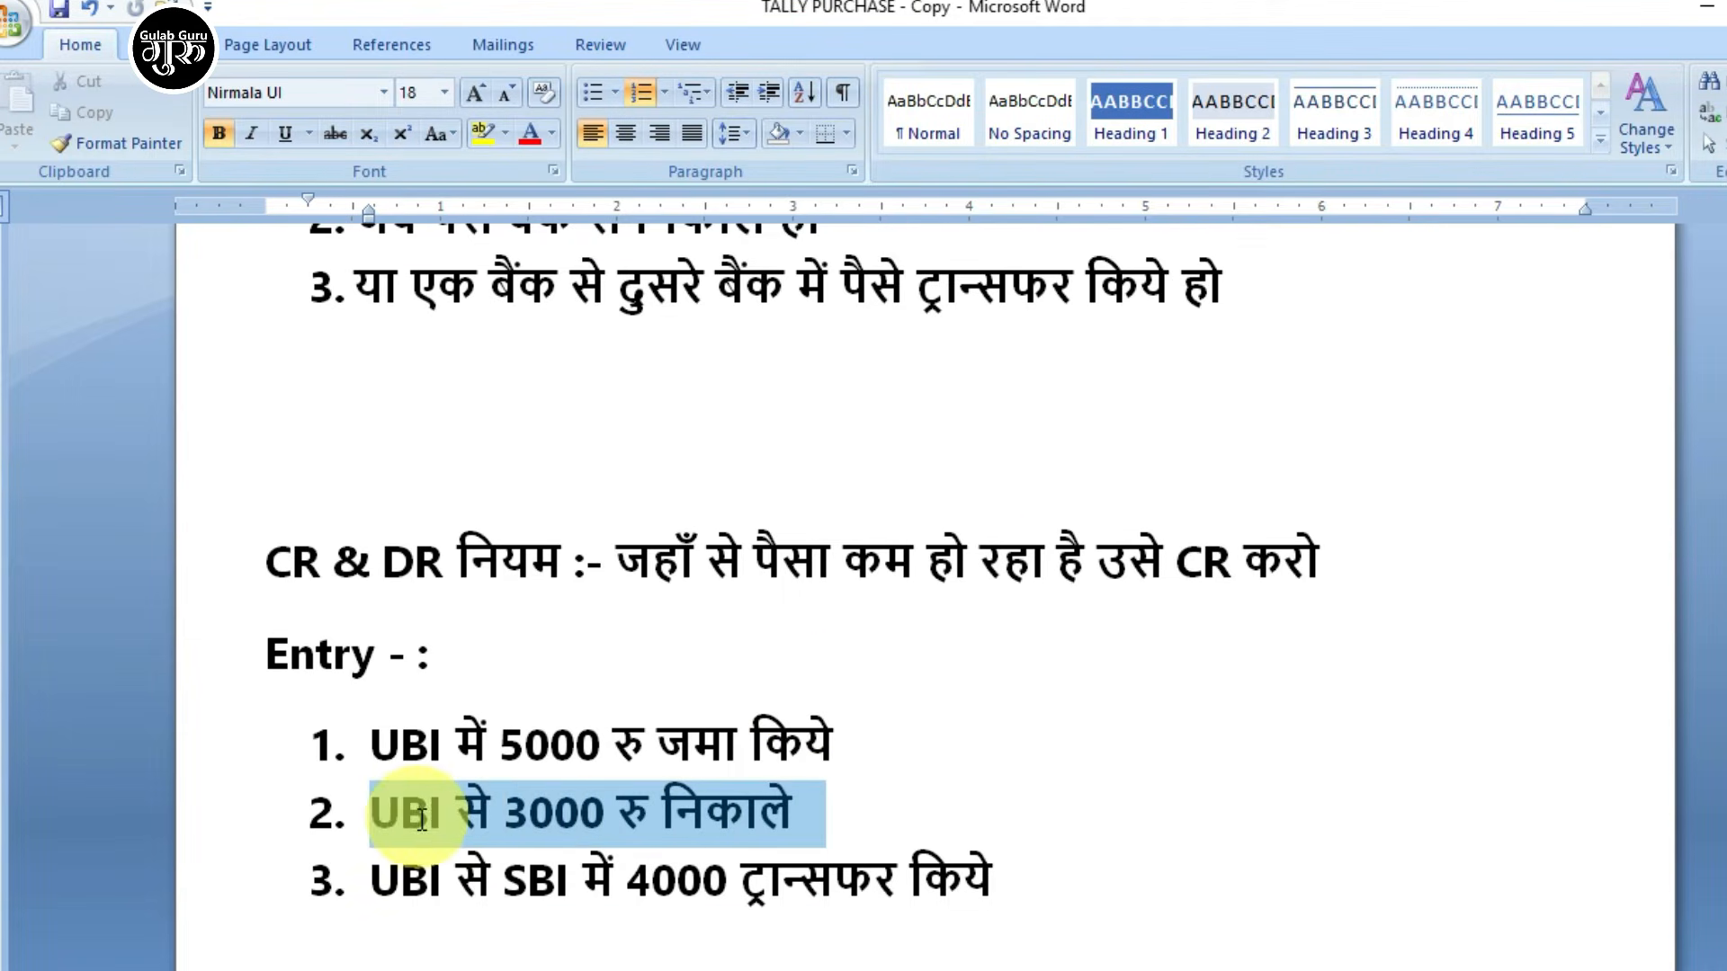
pyautogui.click(839, 813)
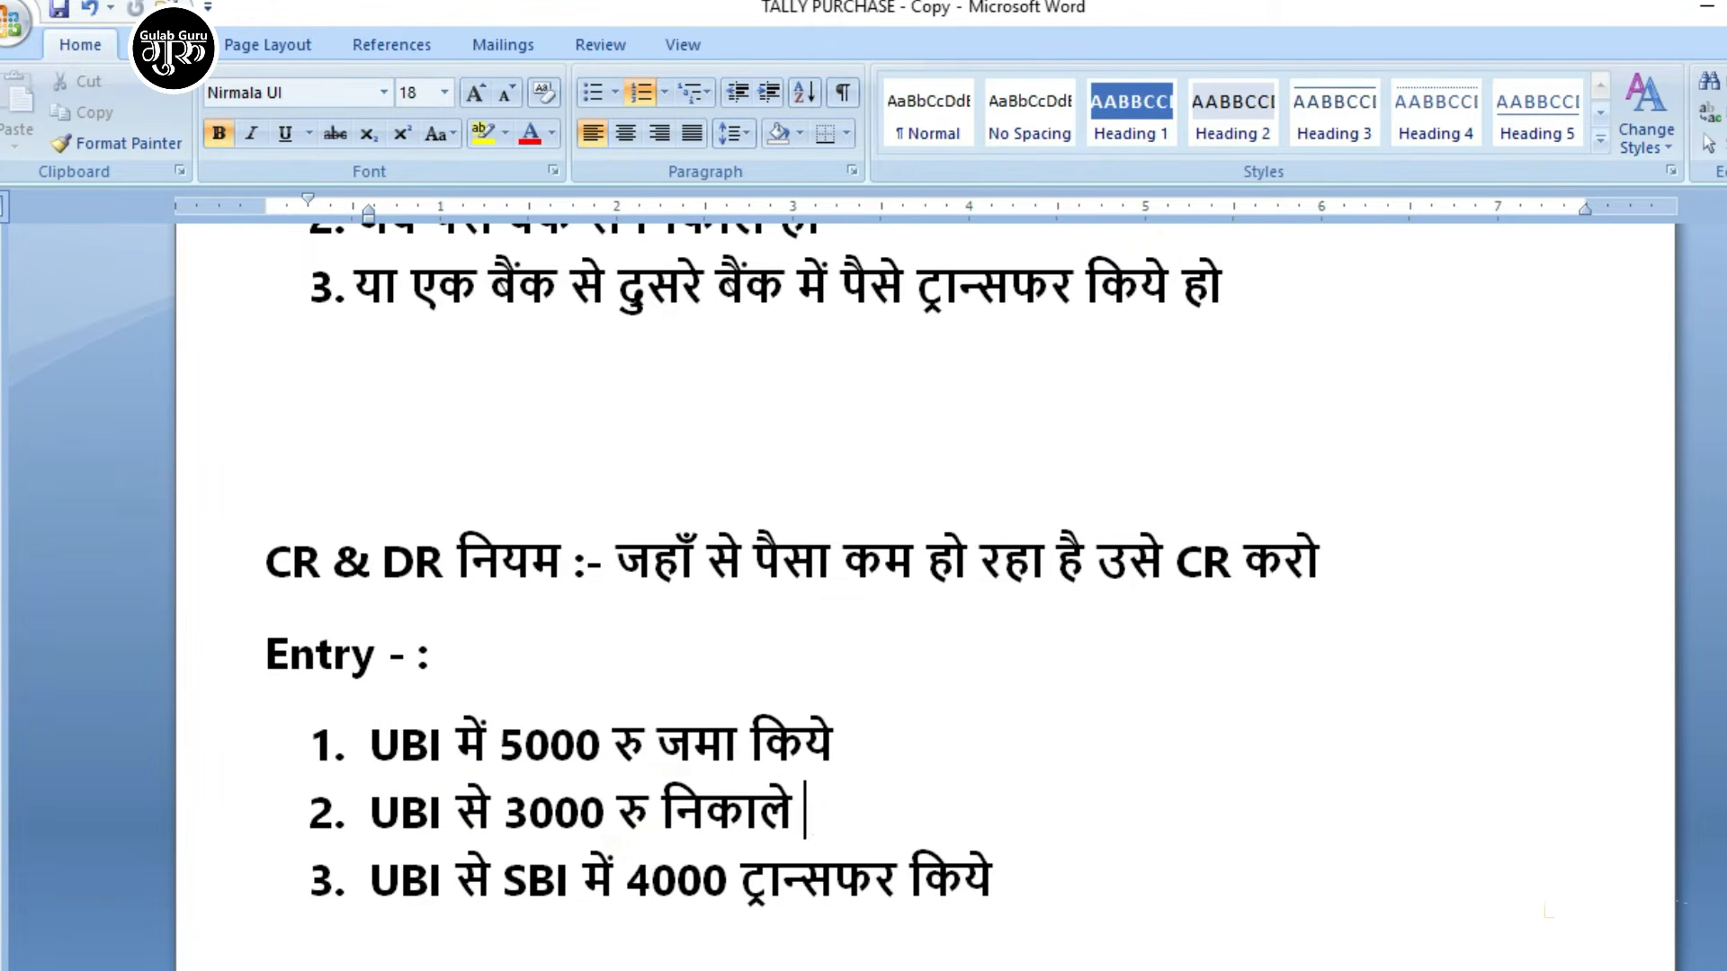
pyautogui.hotkey('alt', 'Tab')
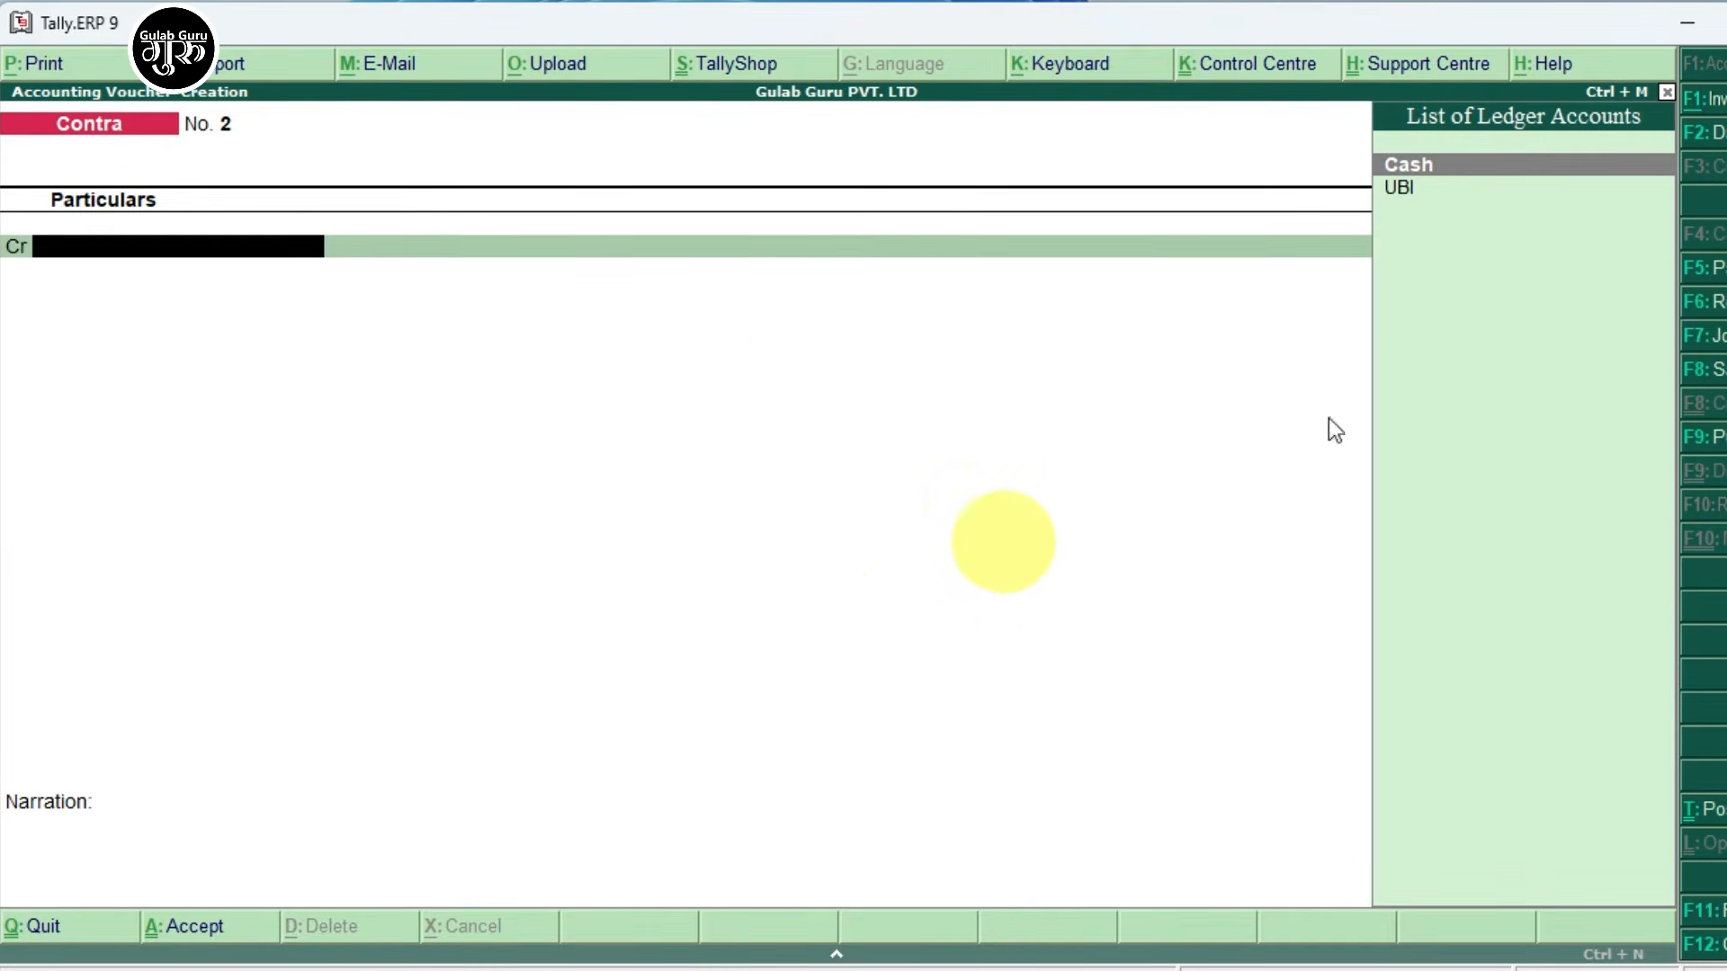
pyautogui.click(1704, 133)
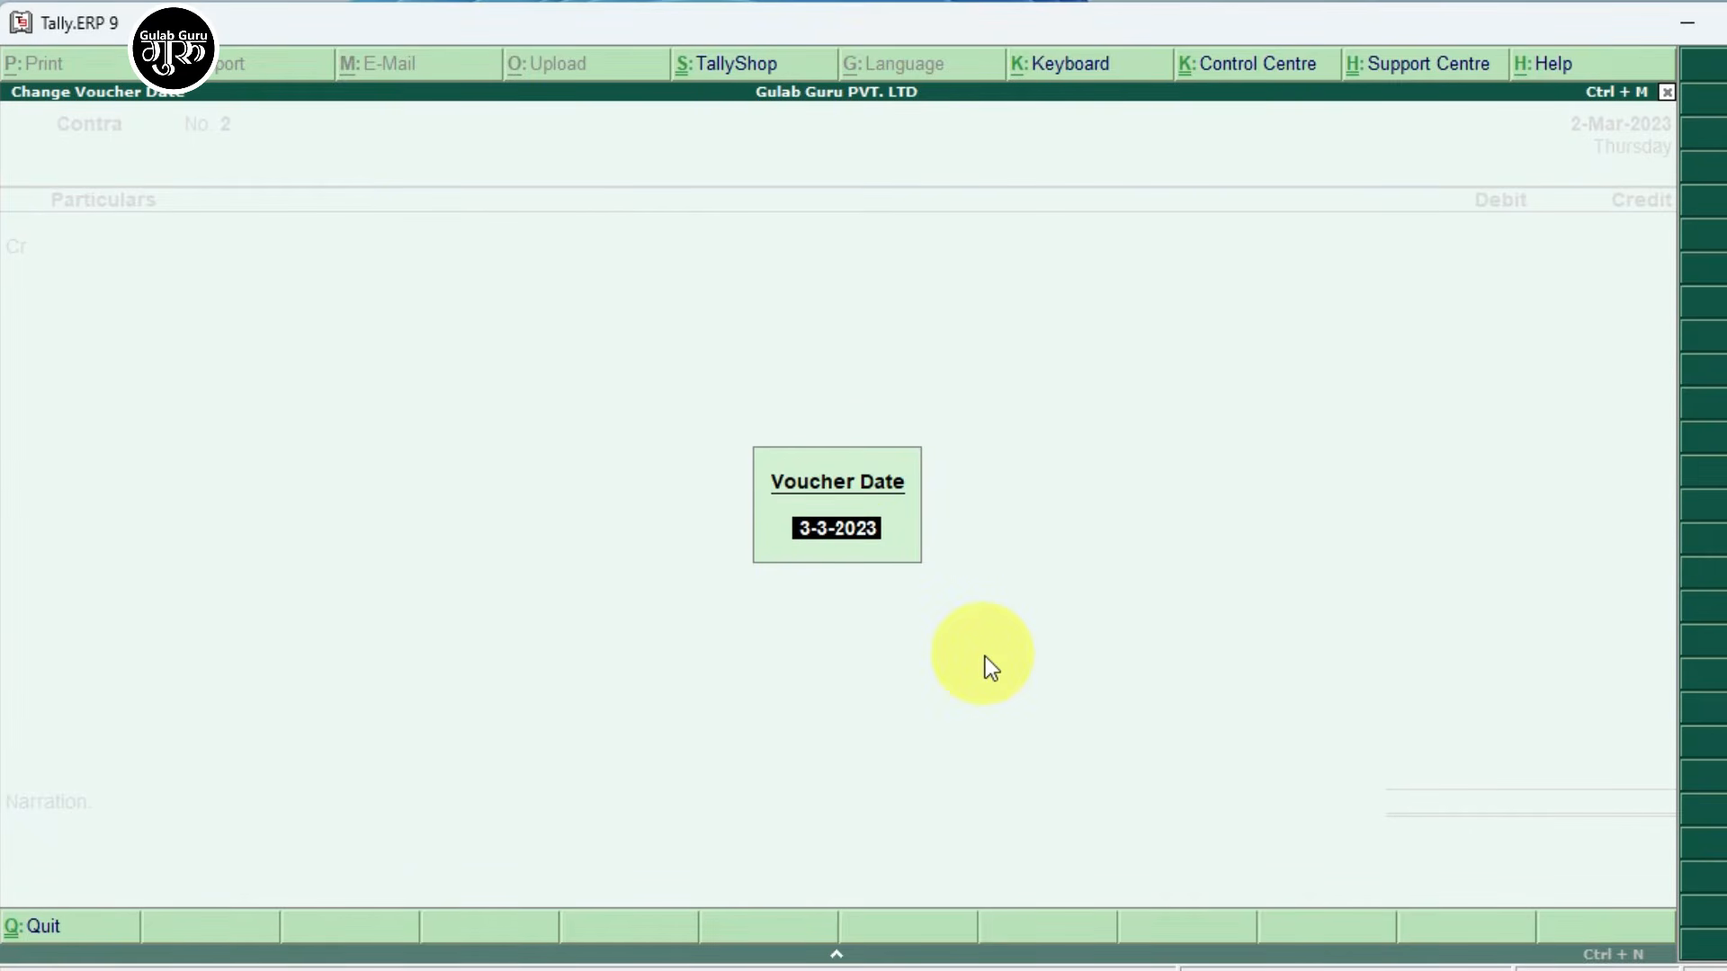
pyautogui.press('Escape')
pyautogui.press('Escape')
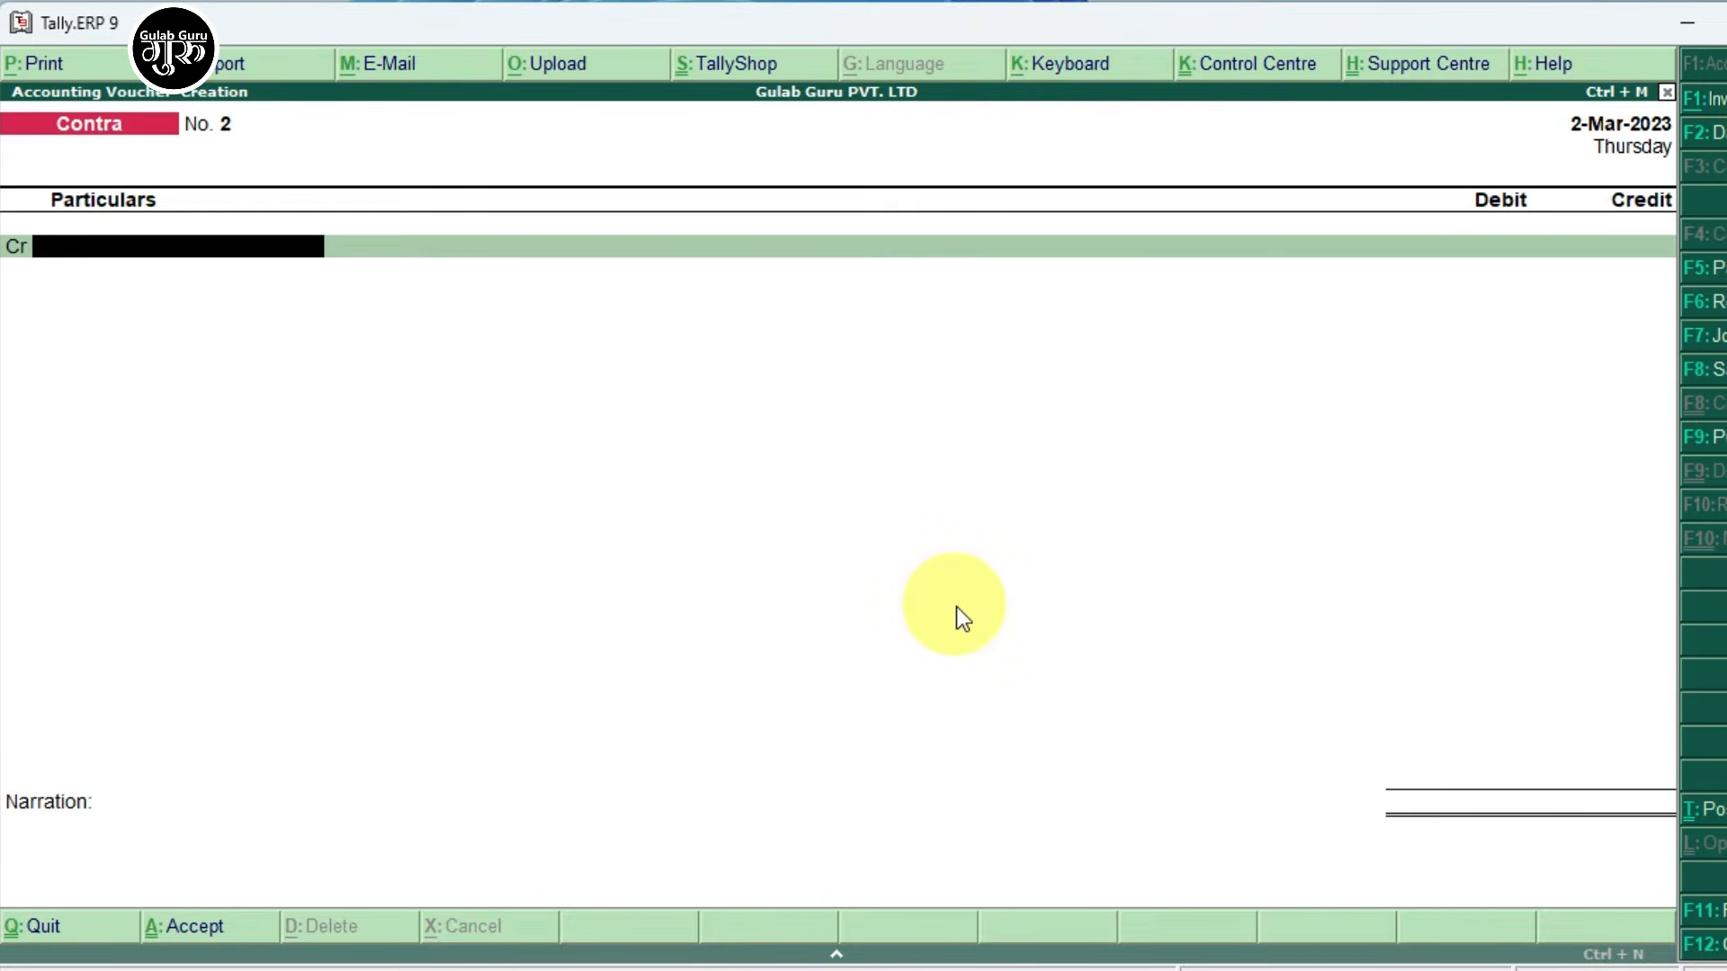
# Recheck the second entry in the Word document and credit the UBI ledger with 3000 in the new Contra voucher.
pyautogui.click(900, 970)
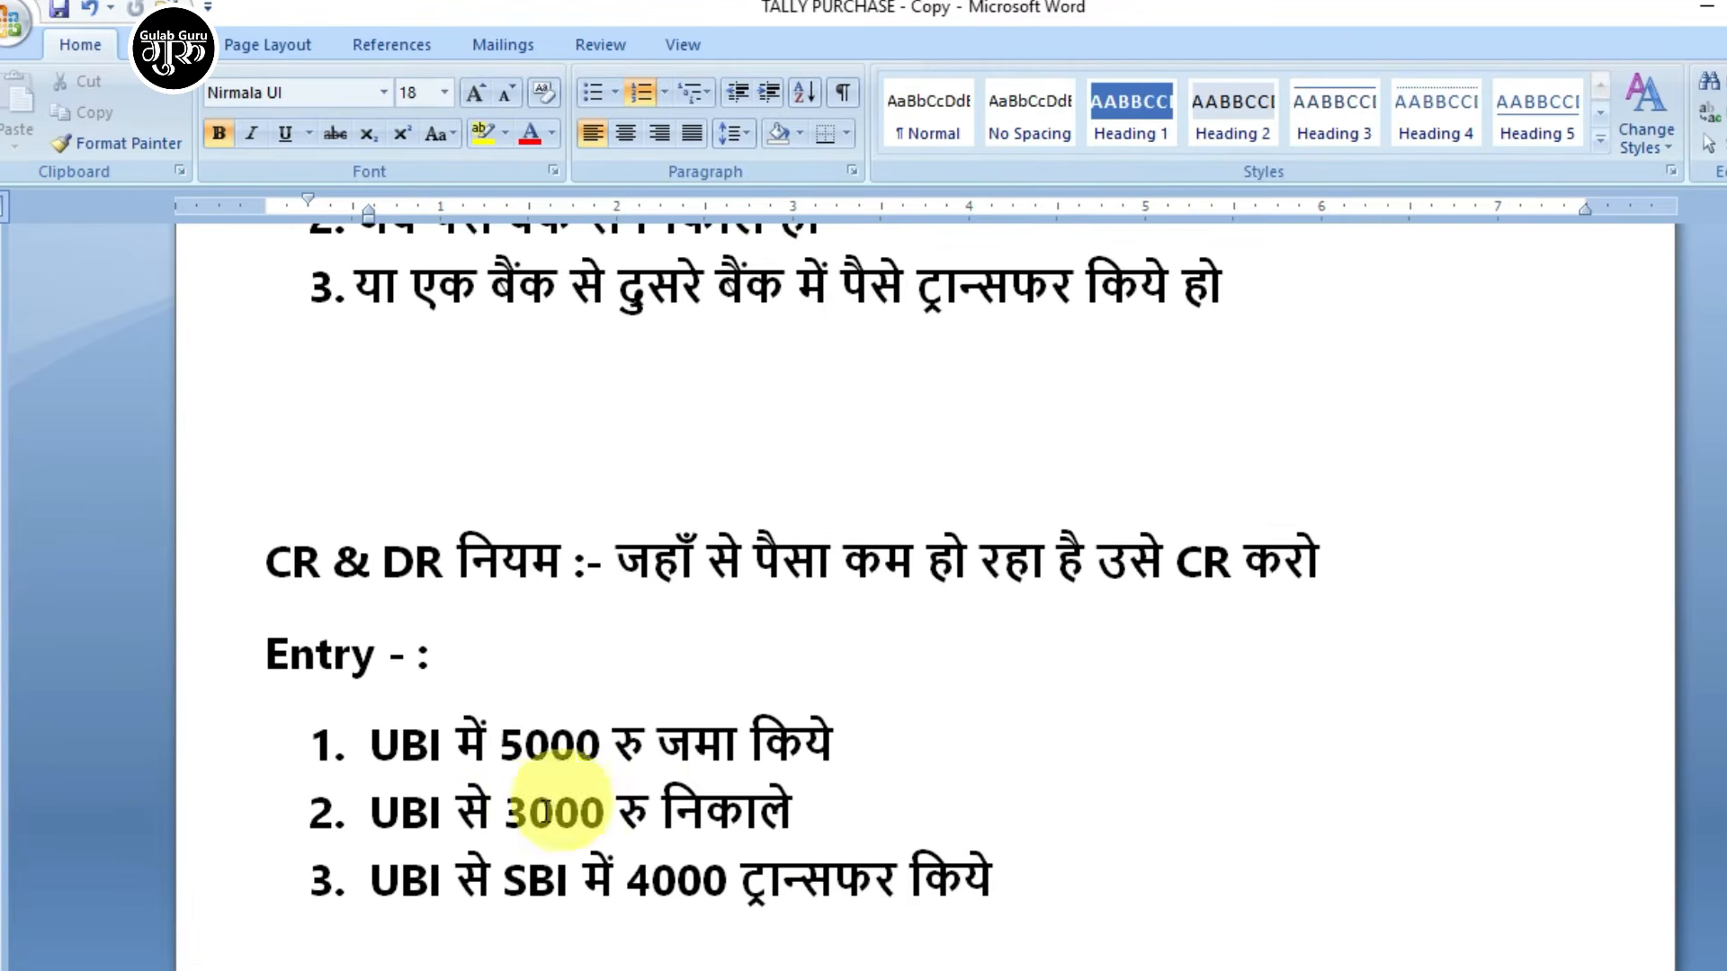
pyautogui.moveTo(823, 813); pyautogui.dragTo(407, 819)
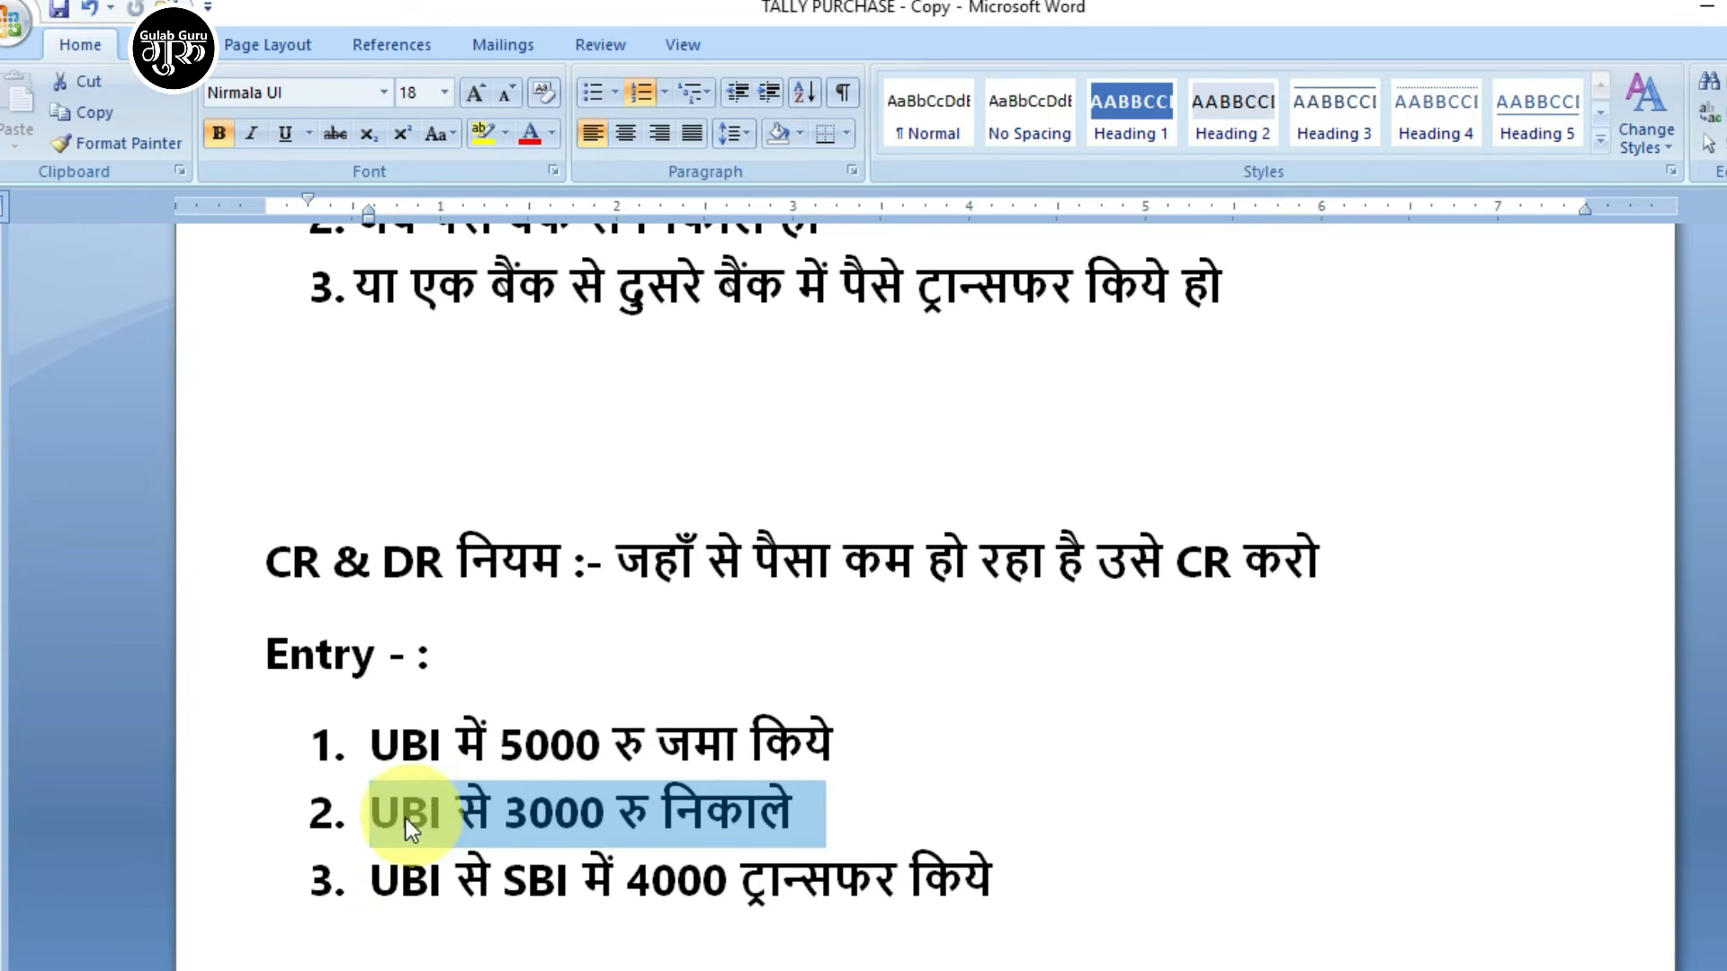
pyautogui.click(825, 814)
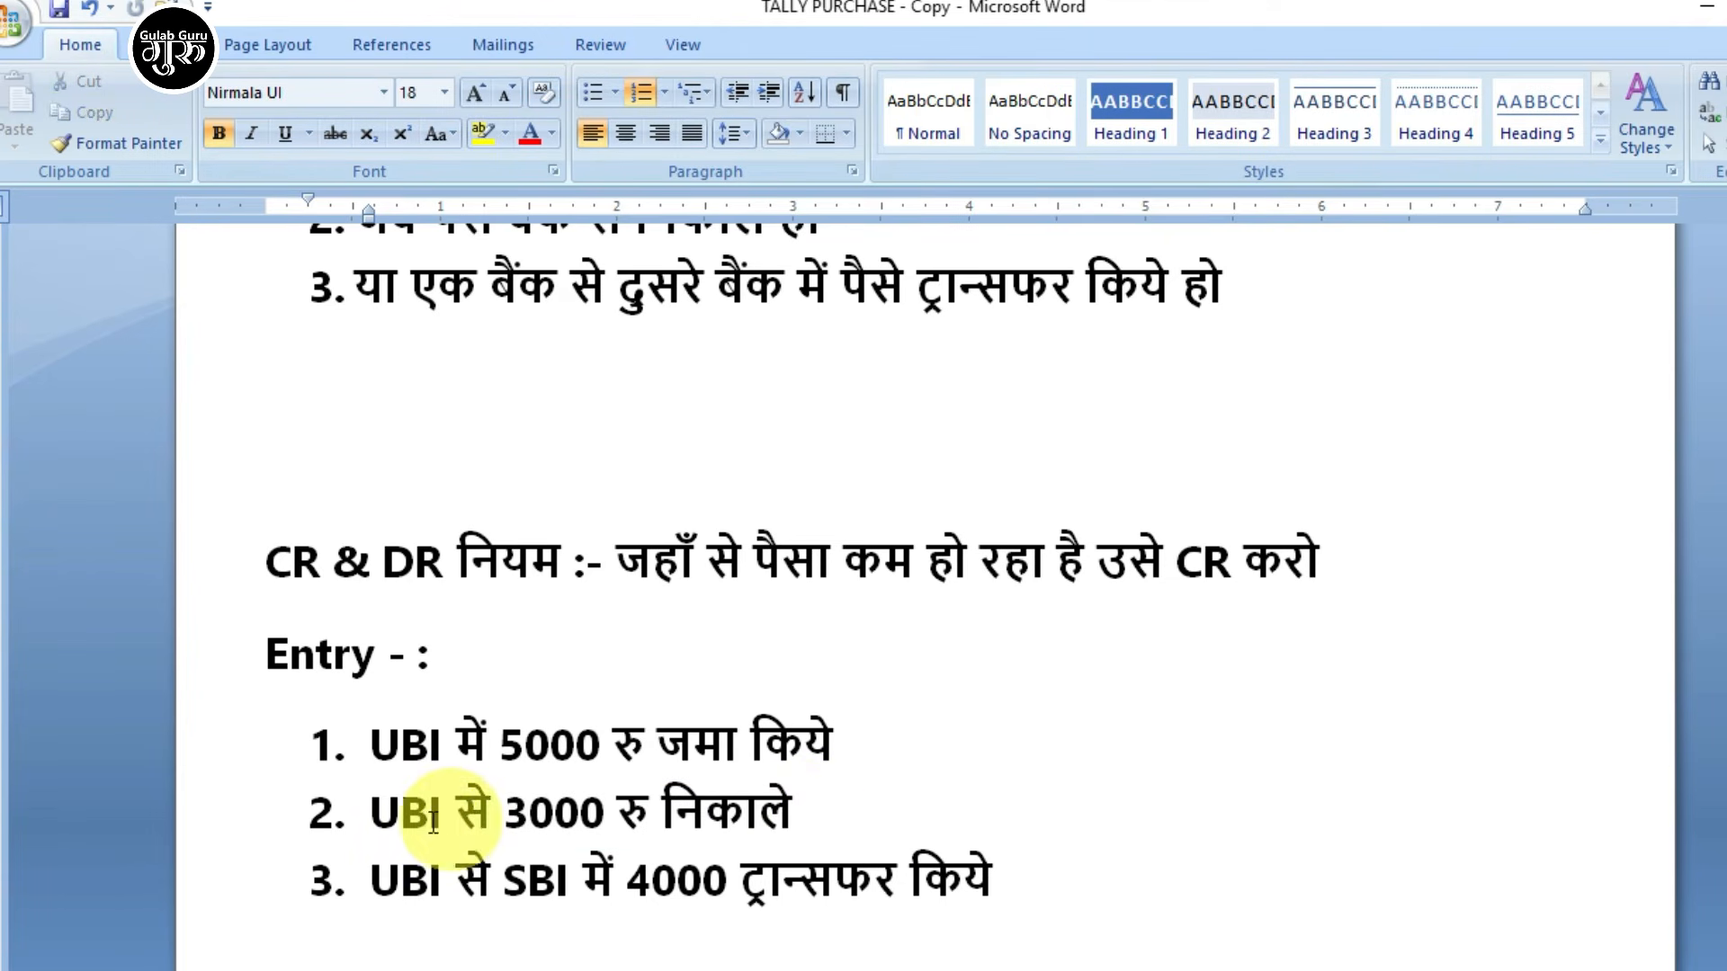
pyautogui.click(922, 969)
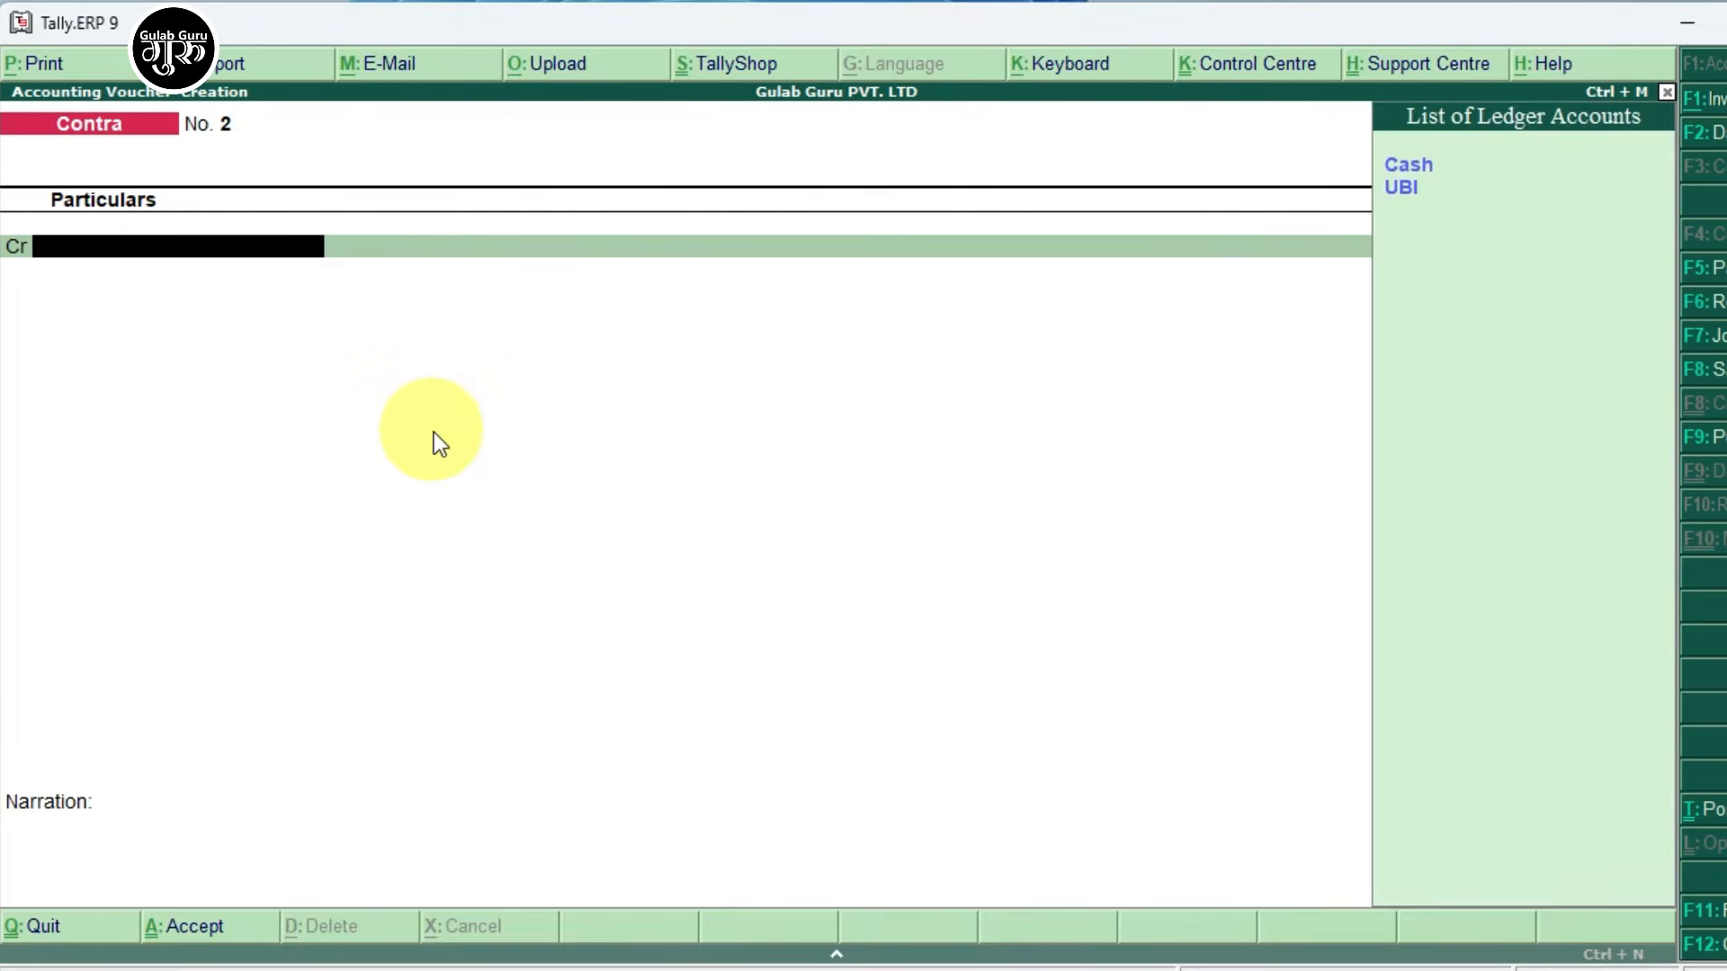
pyautogui.press('Down')
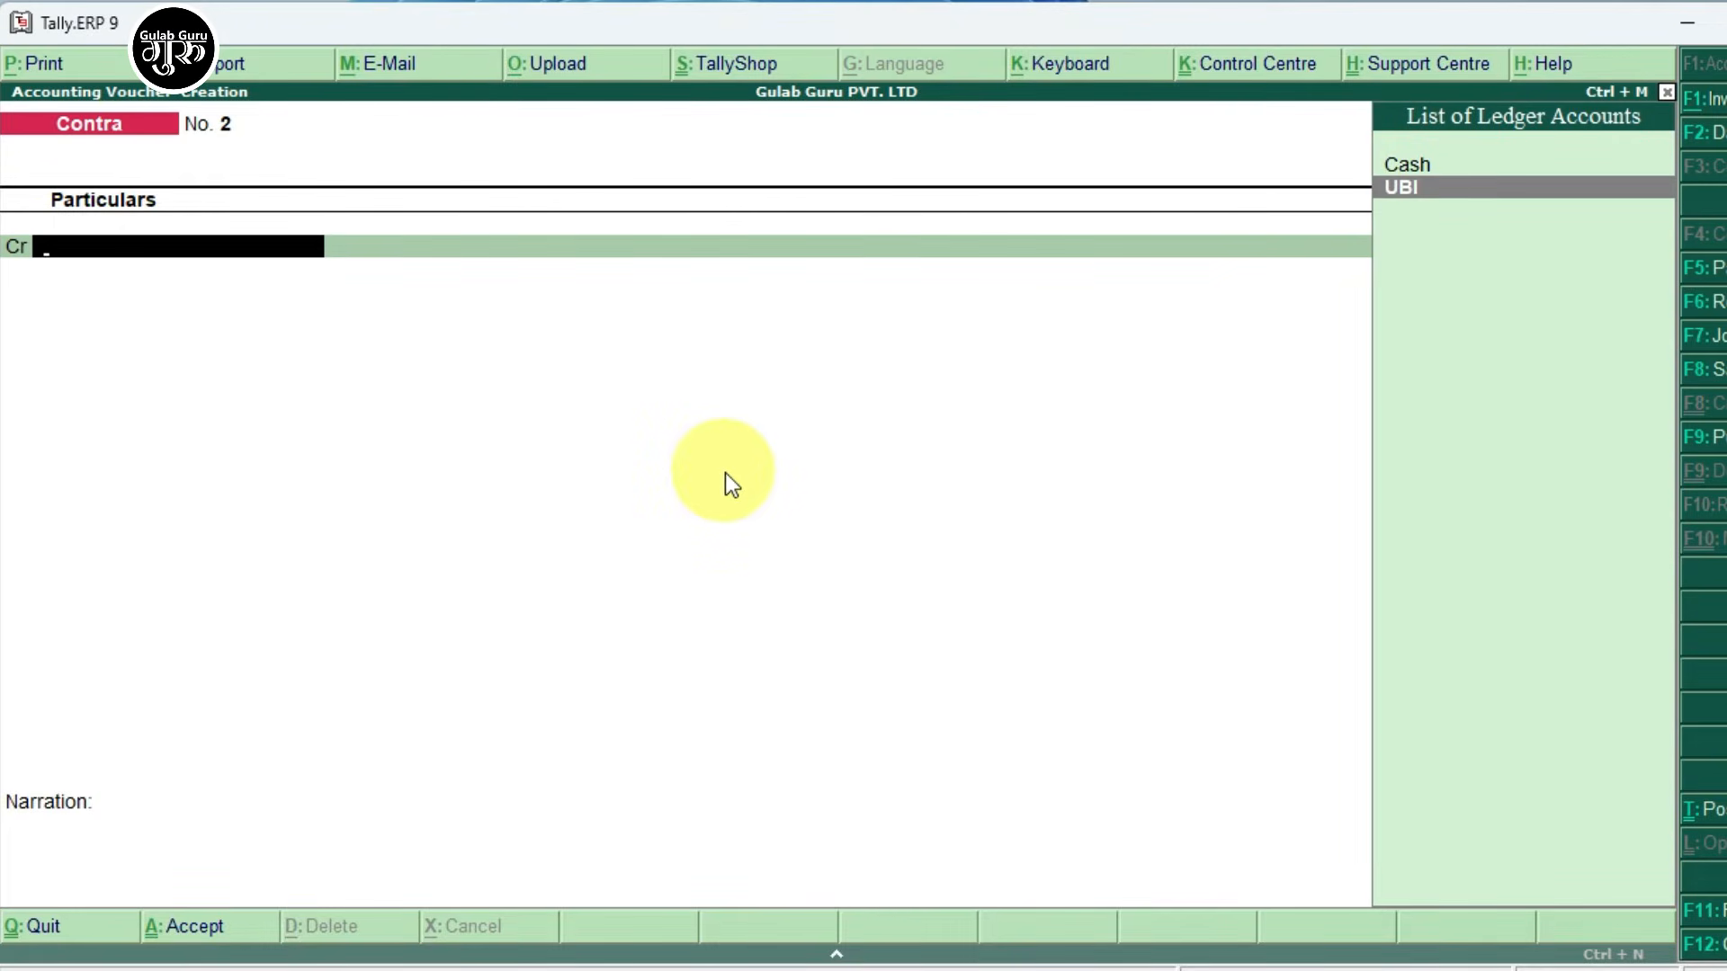
pyautogui.press('Return')
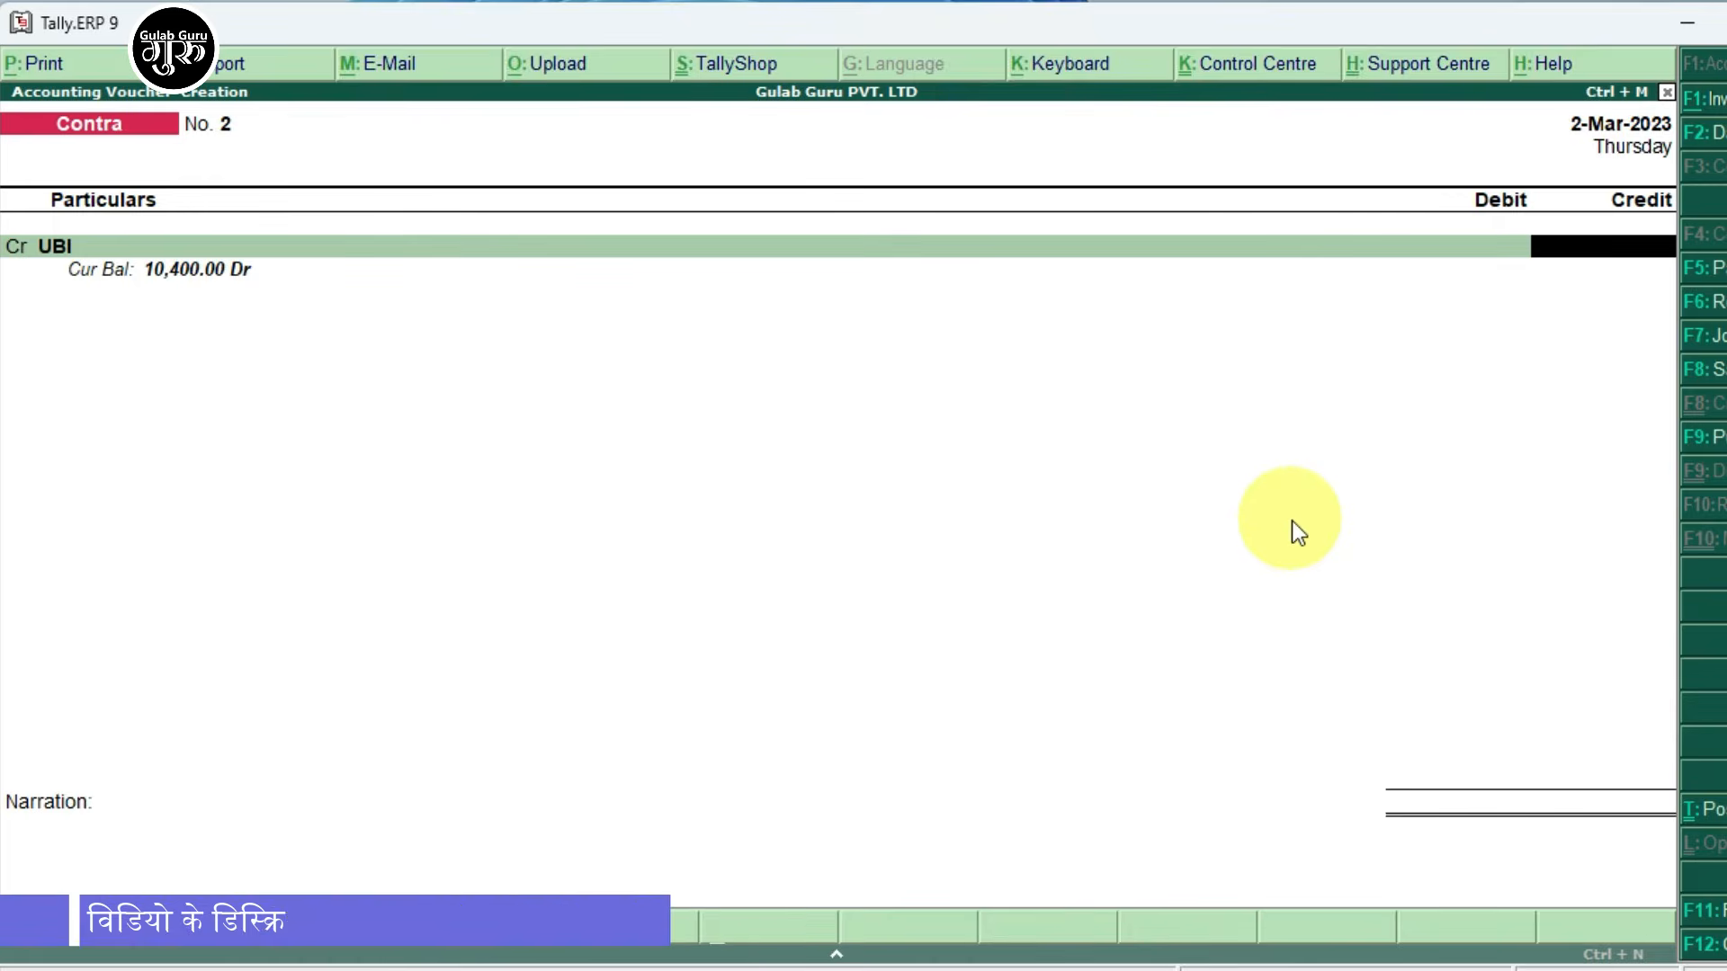
pyautogui.write('3000')
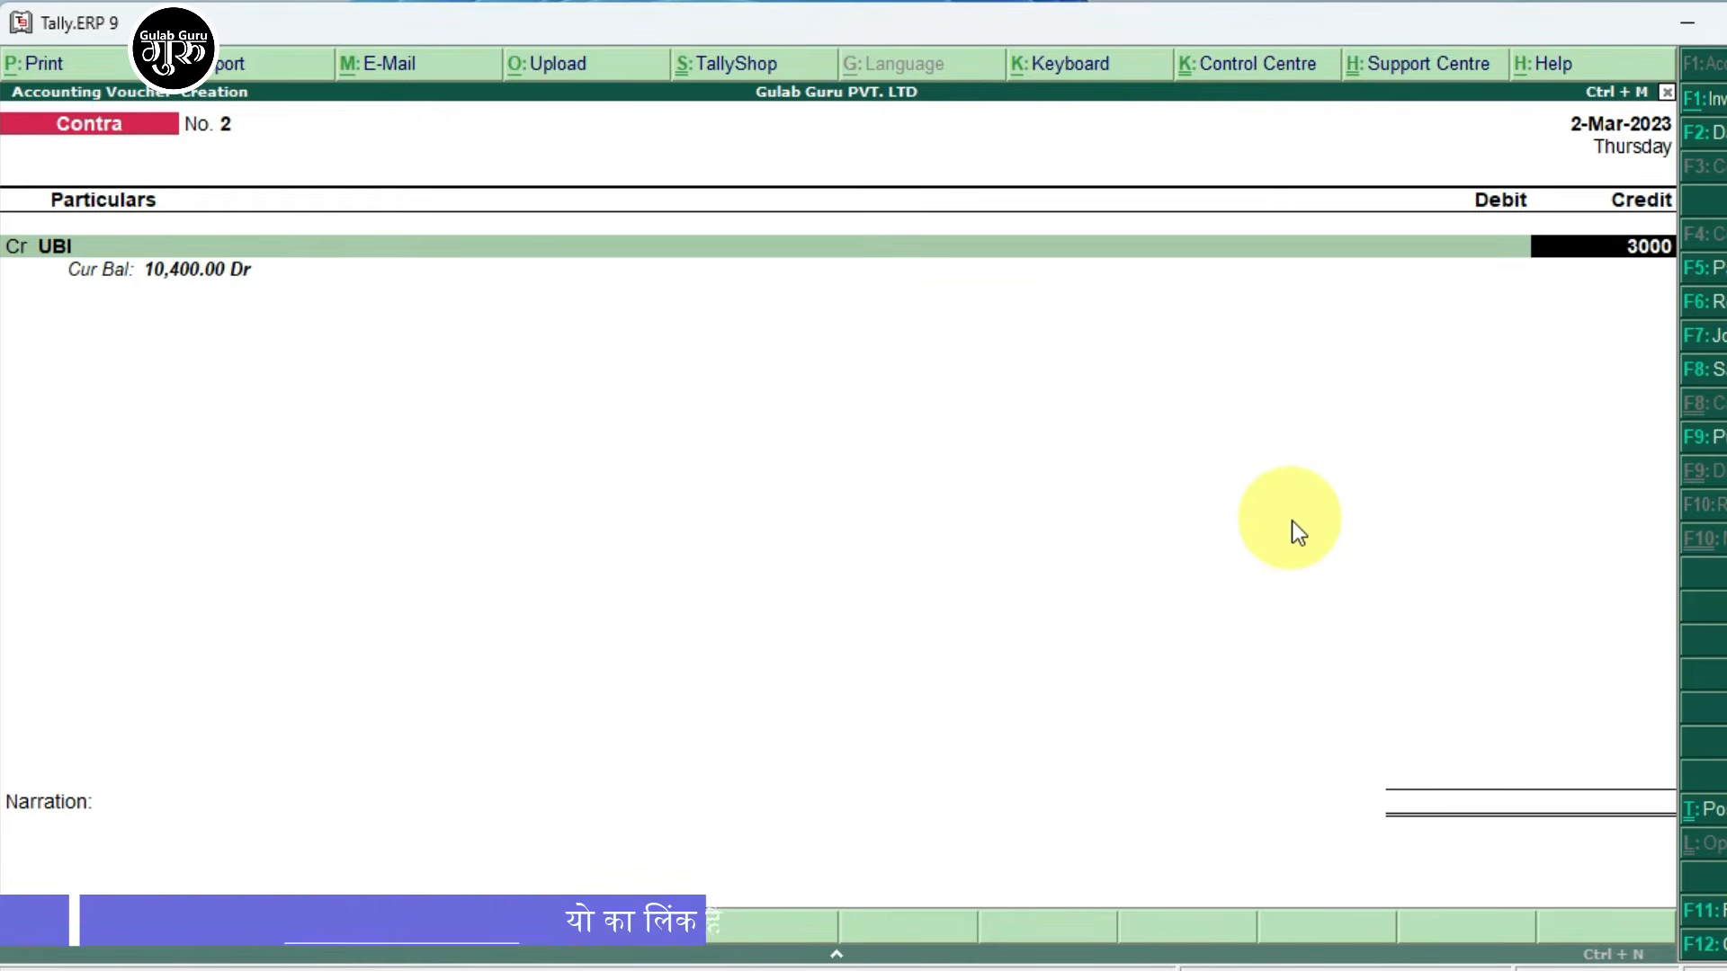
pyautogui.press('Return')
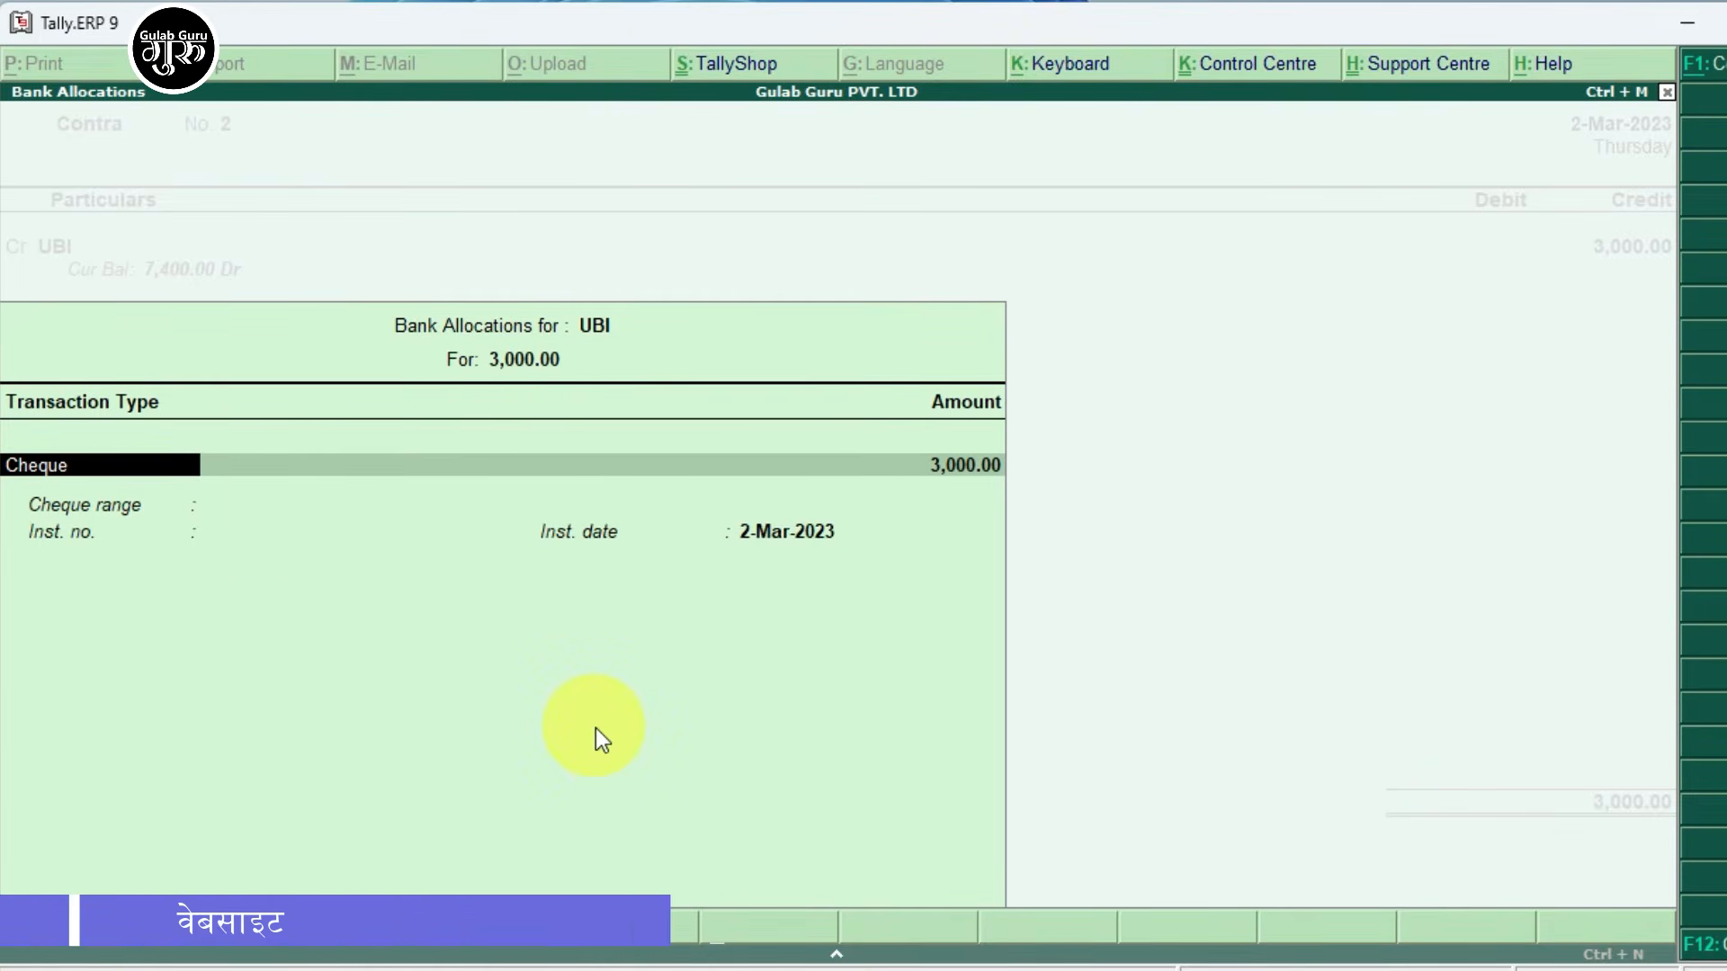
# Allocate the 3000 UBI withdrawal as a Cheque with range Not Applicable, no instrument number and instrument date 2-Mar-2023.
pyautogui.press('Return')
pyautogui.press('Return')
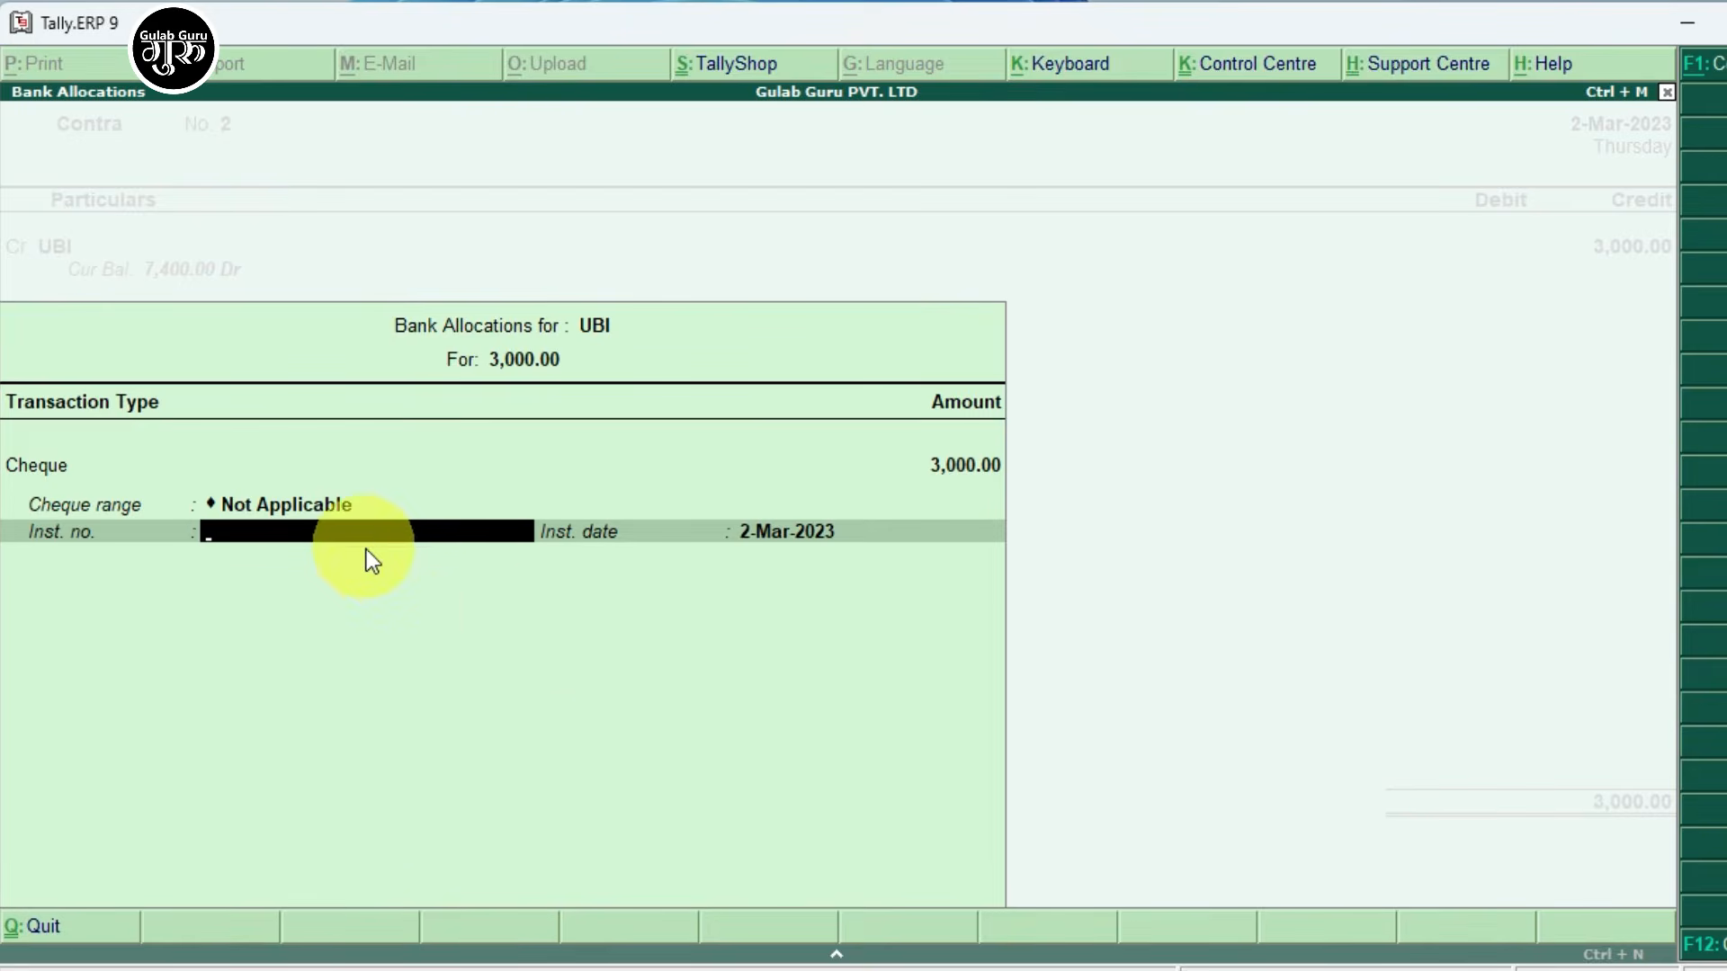
pyautogui.press('Return')
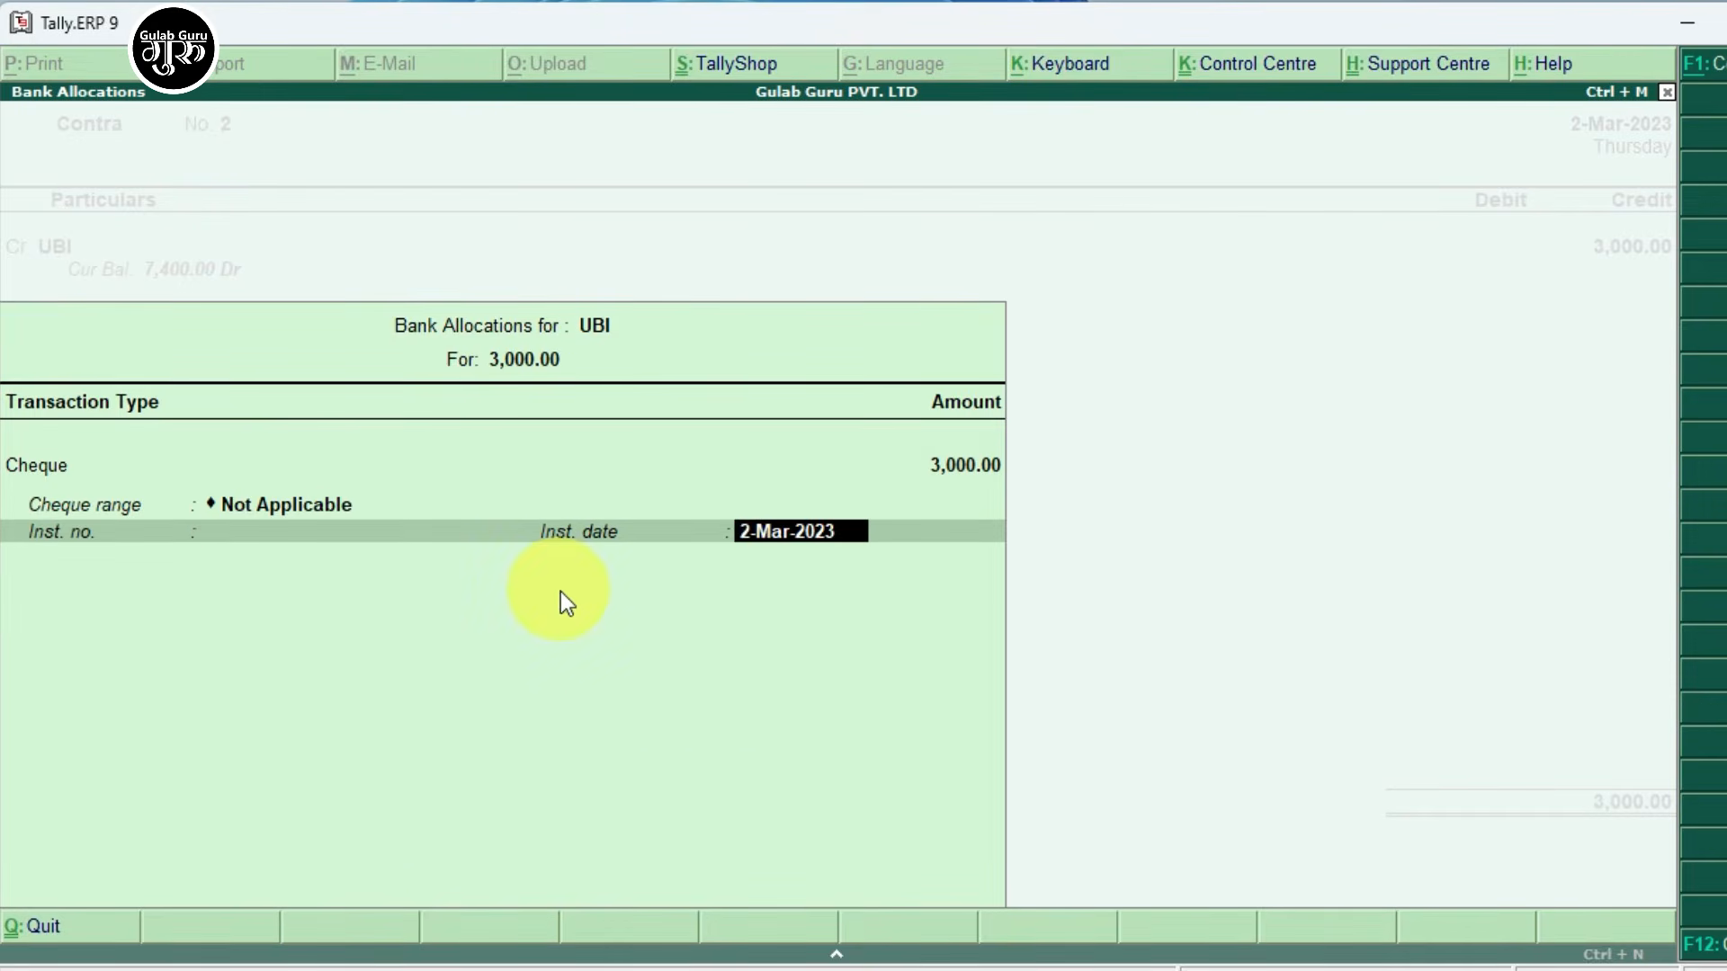
pyautogui.press('Return')
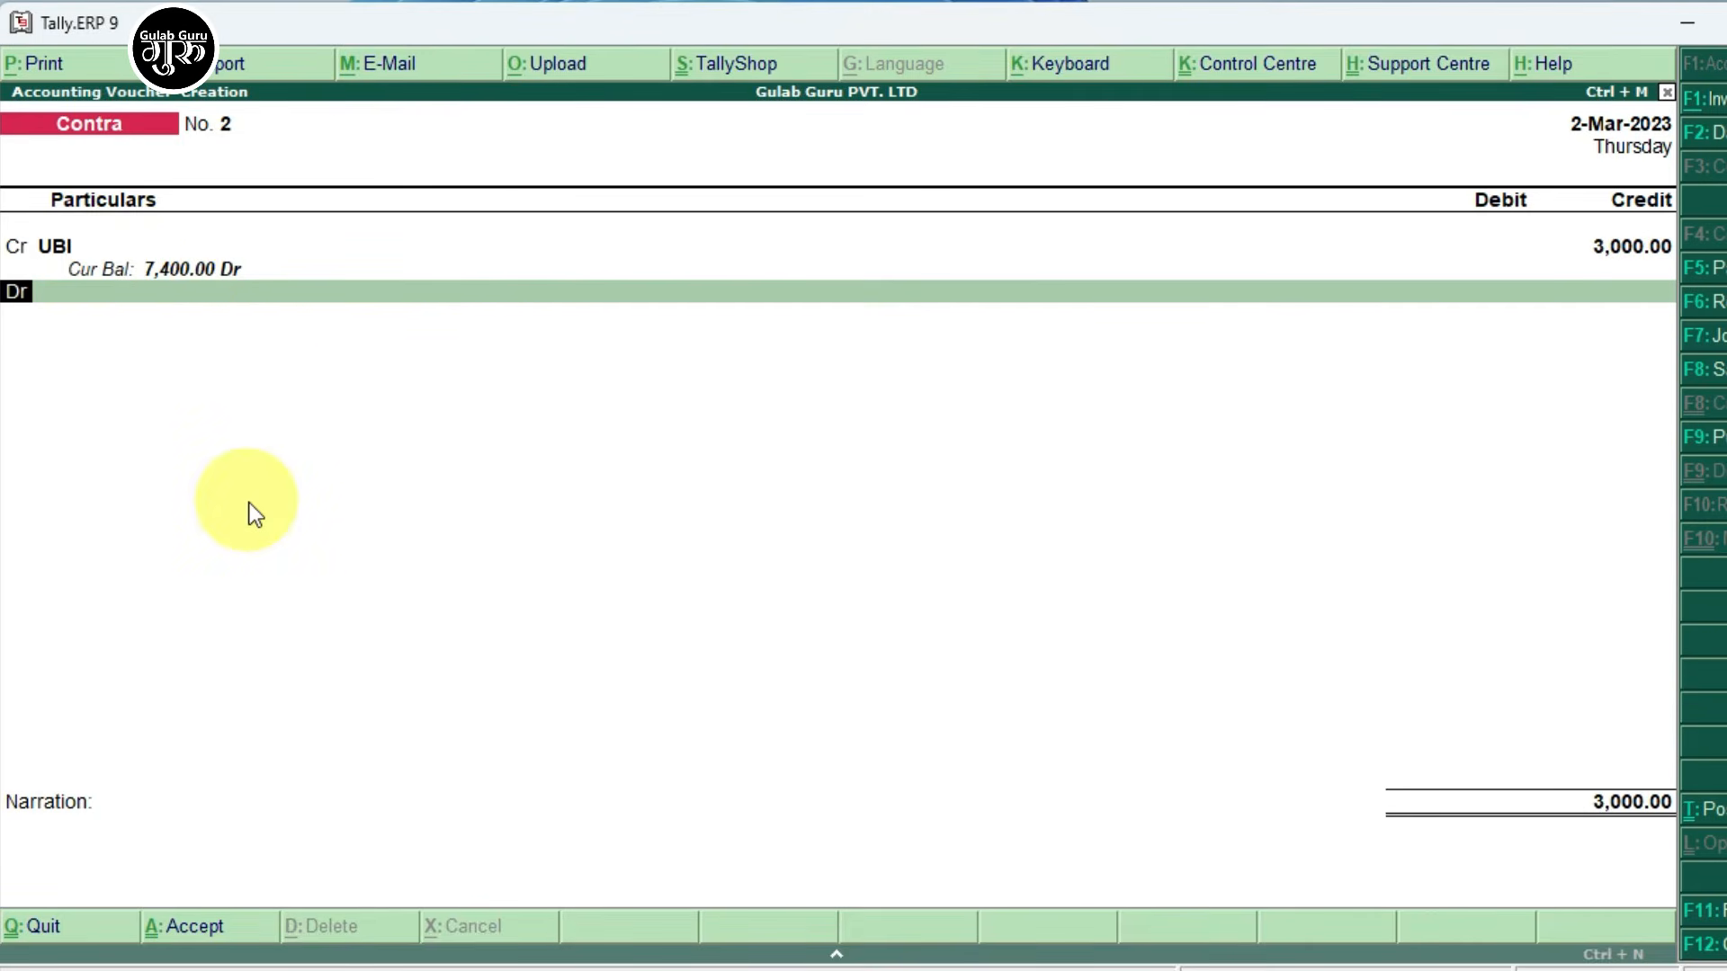
# Debit the Cash ledger with 3000, leave the narration blank, and save the Contra voucher.
pyautogui.press('Return')
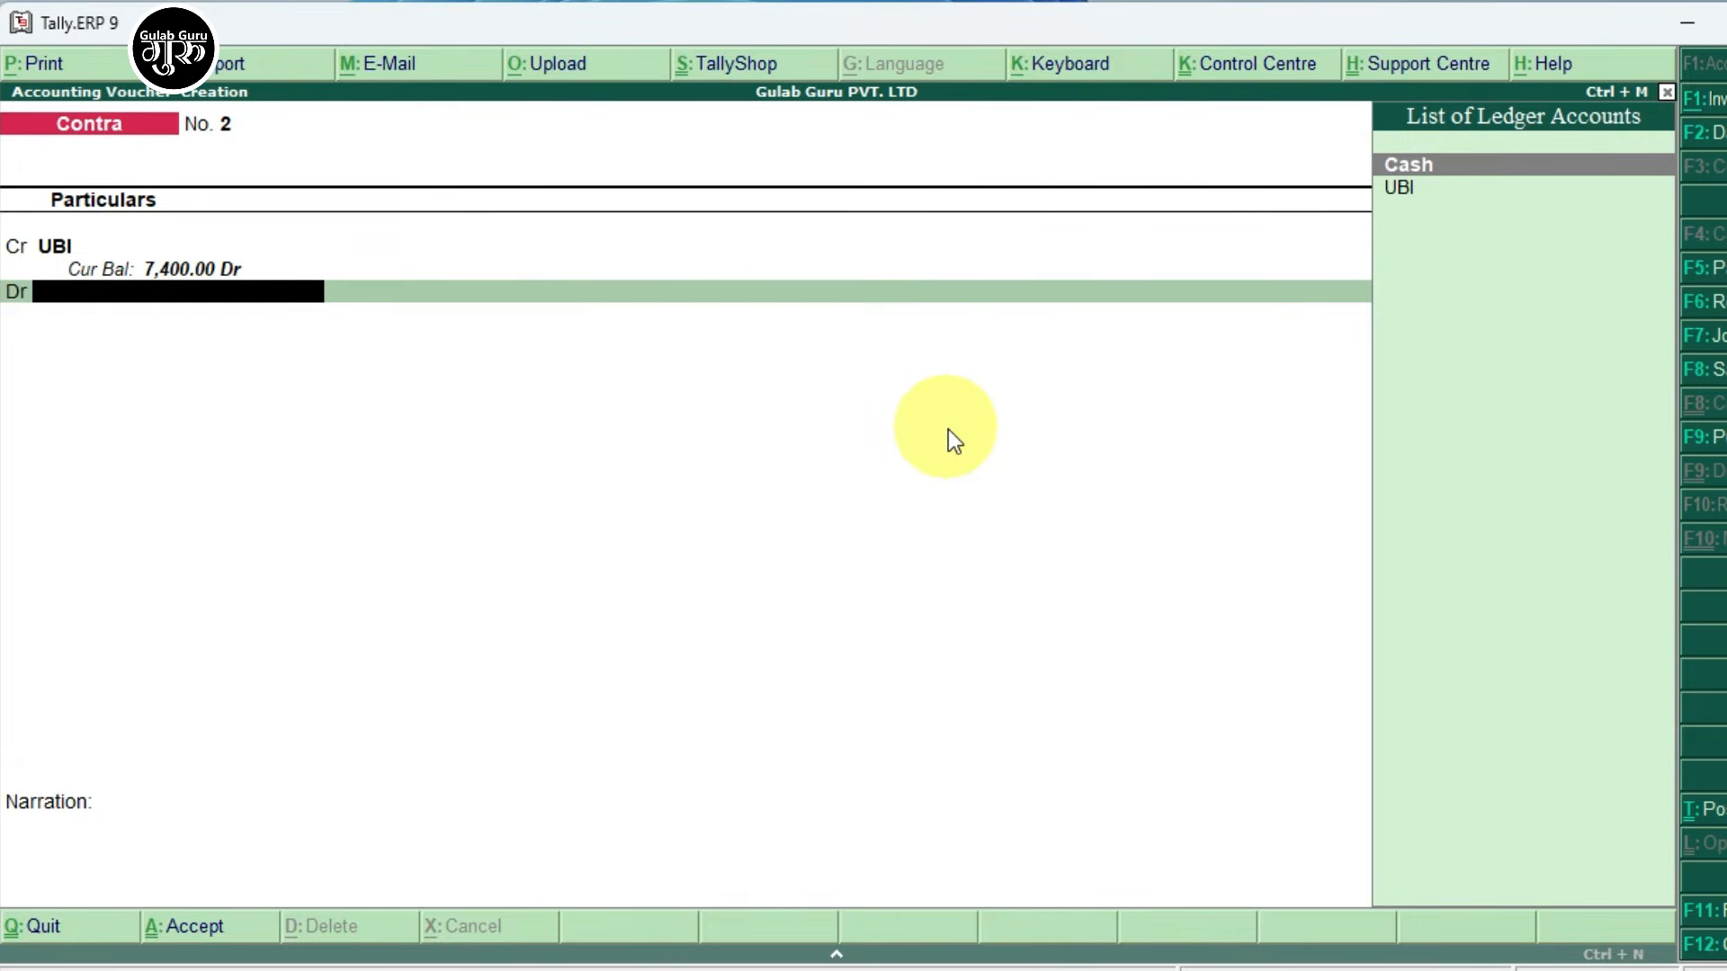
pyautogui.press('Return')
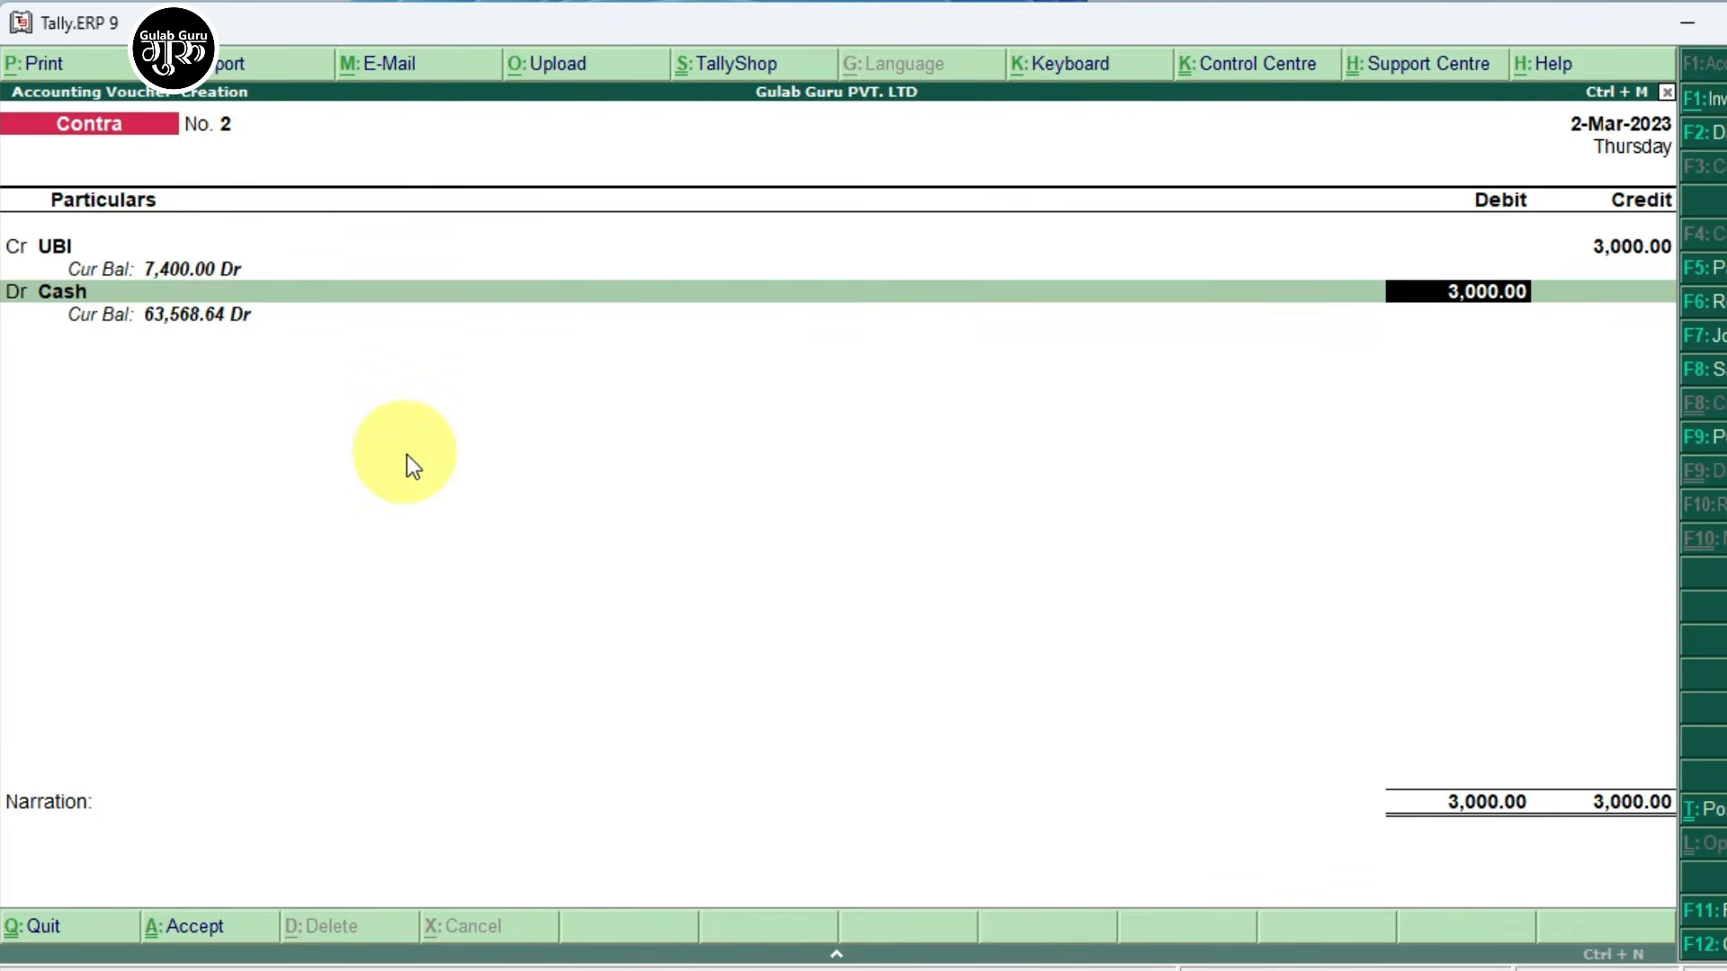
pyautogui.press('Return')
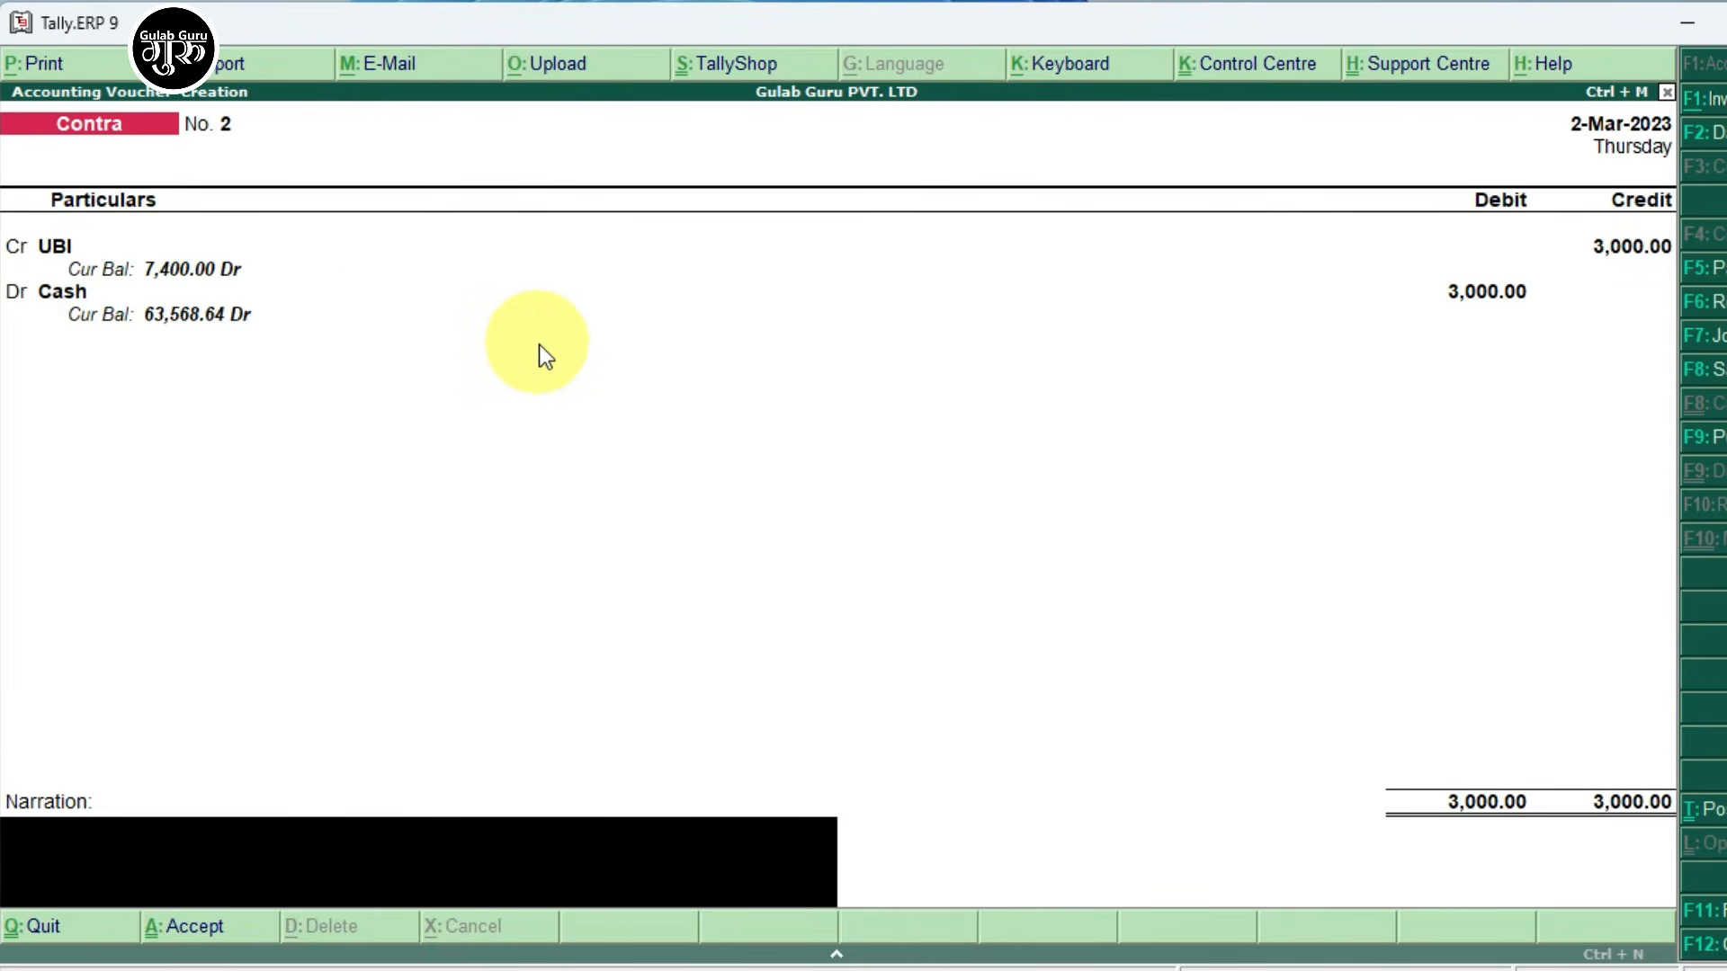
pyautogui.press('Return')
pyautogui.press('Return')
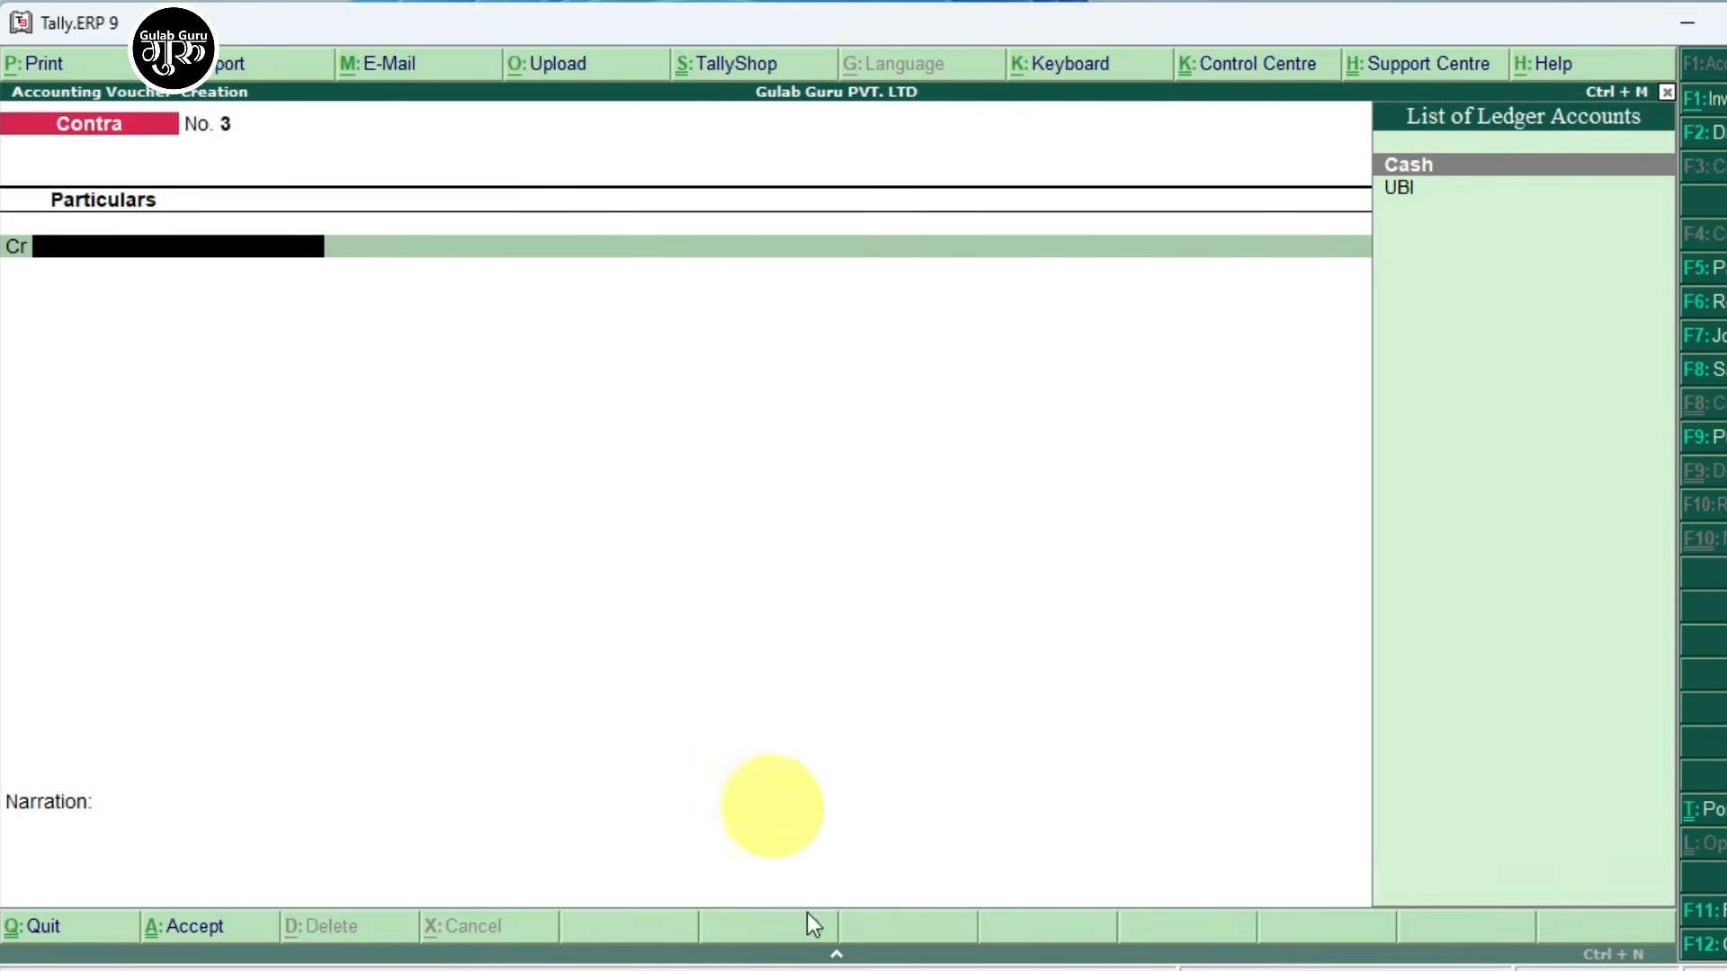
# Review the third practice entry, the 4000 transfer from UBI to SBI, in the Word document and return to Tally.
pyautogui.click(836, 970)
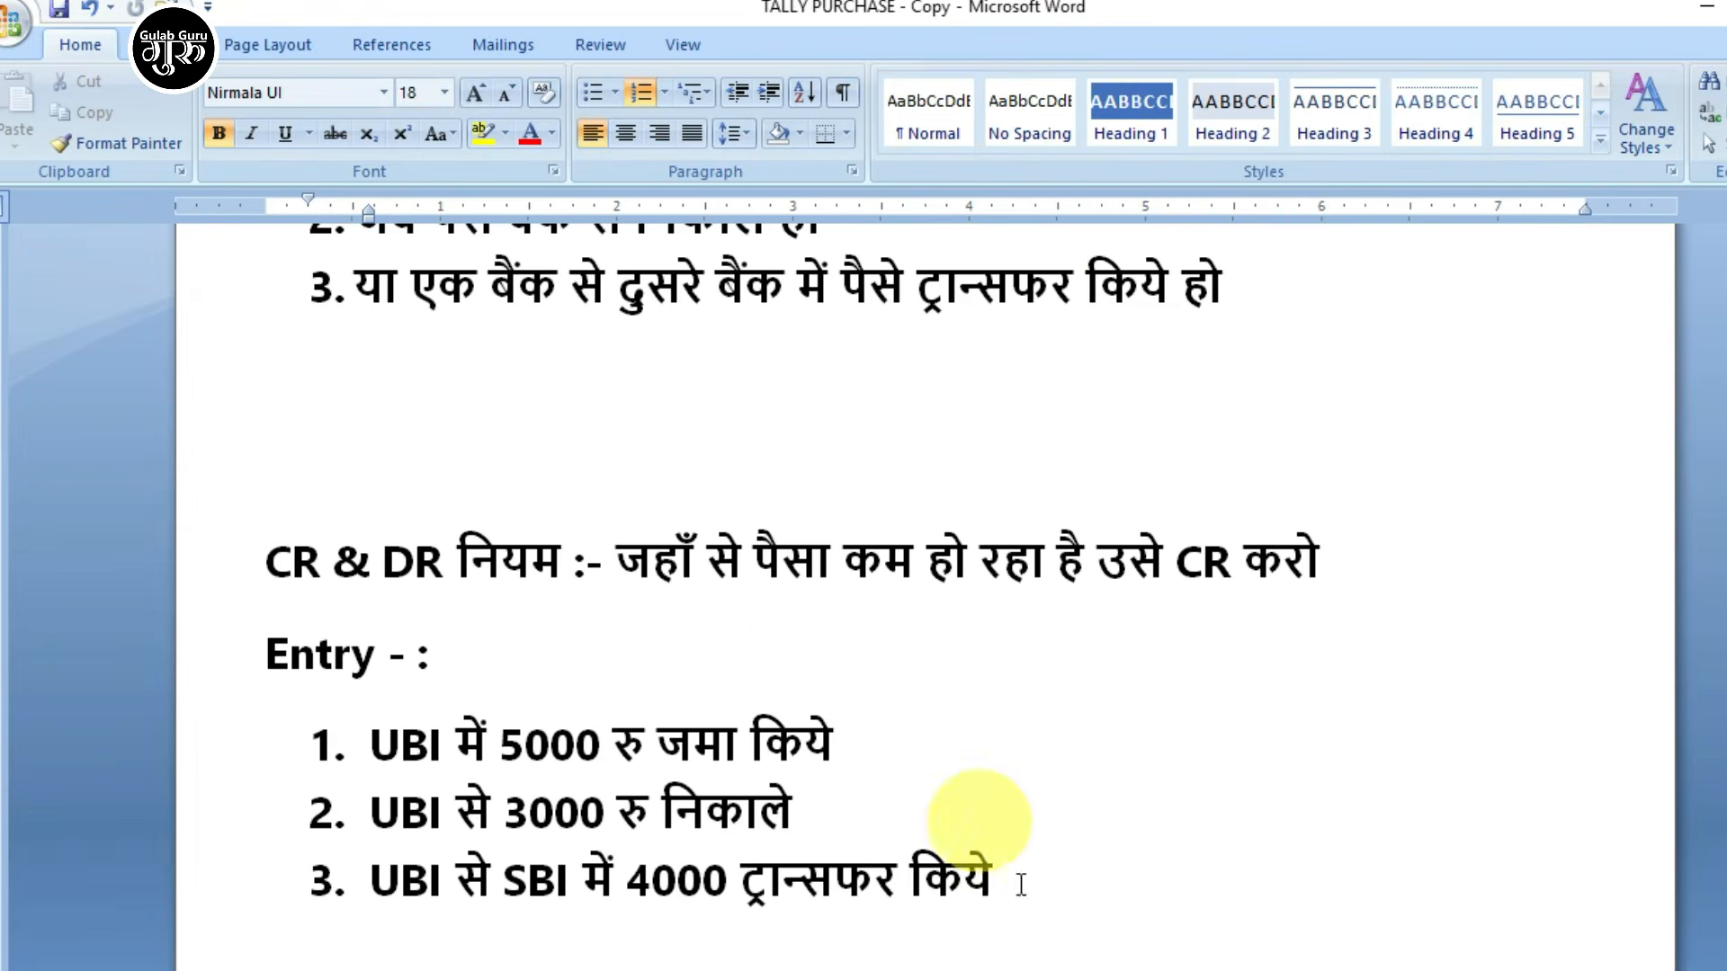
pyautogui.moveTo(1010, 890); pyautogui.dragTo(418, 881)
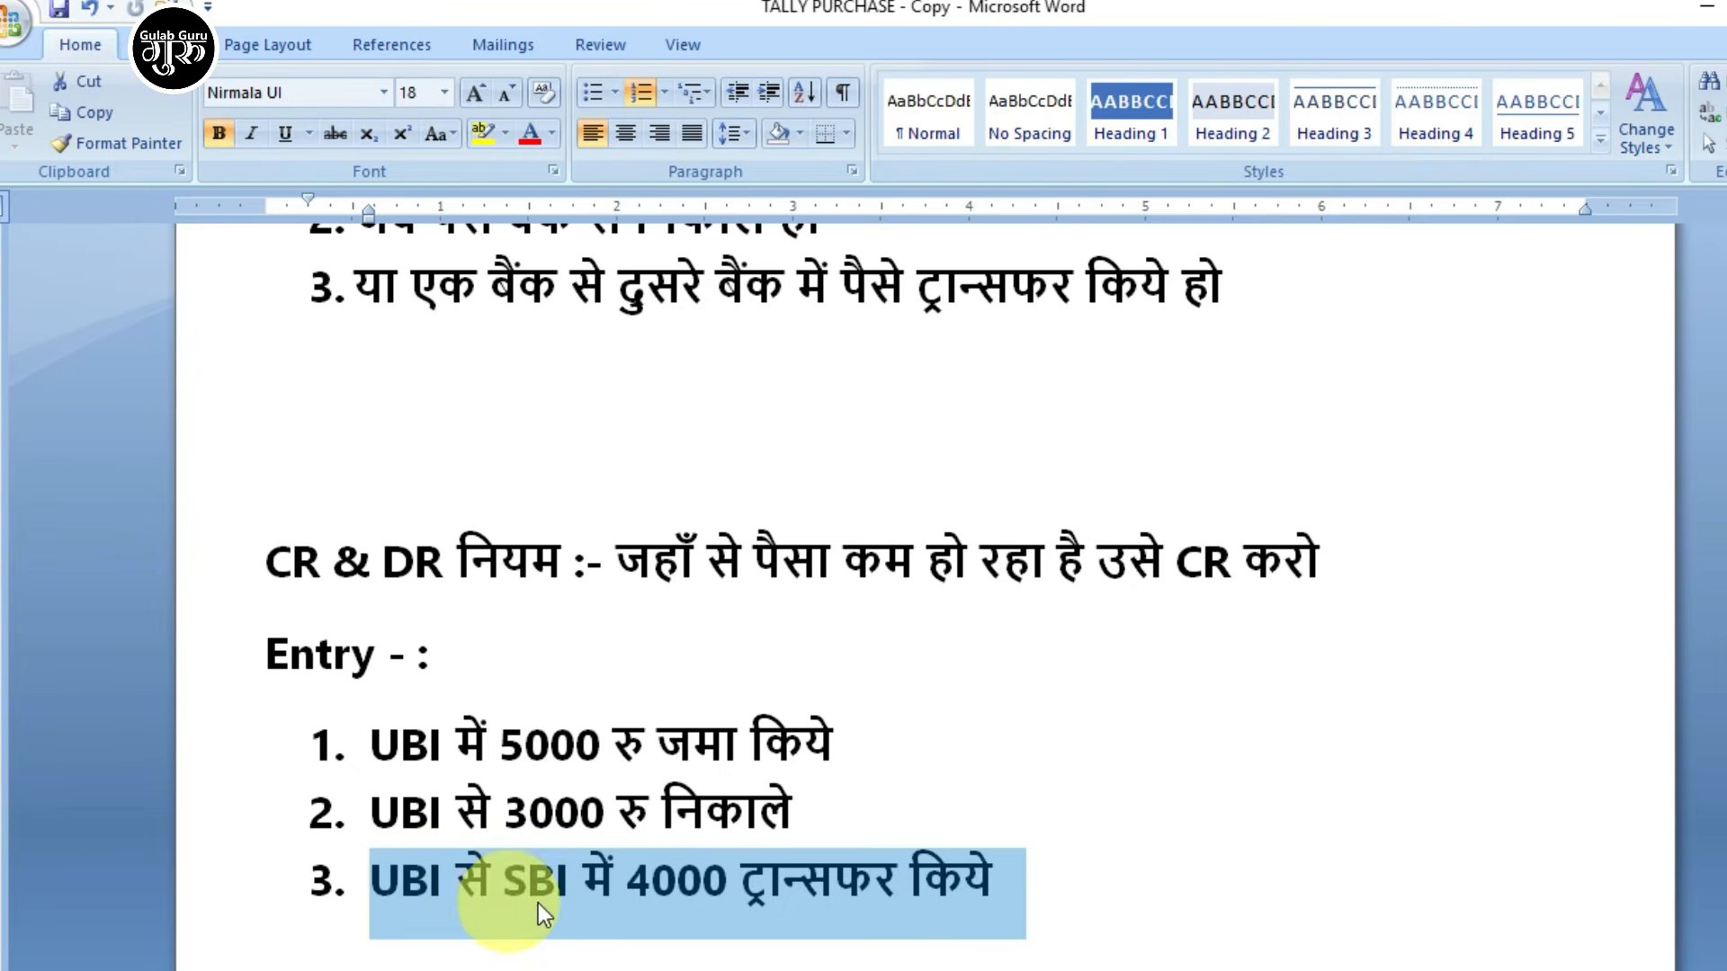
pyautogui.click(1022, 886)
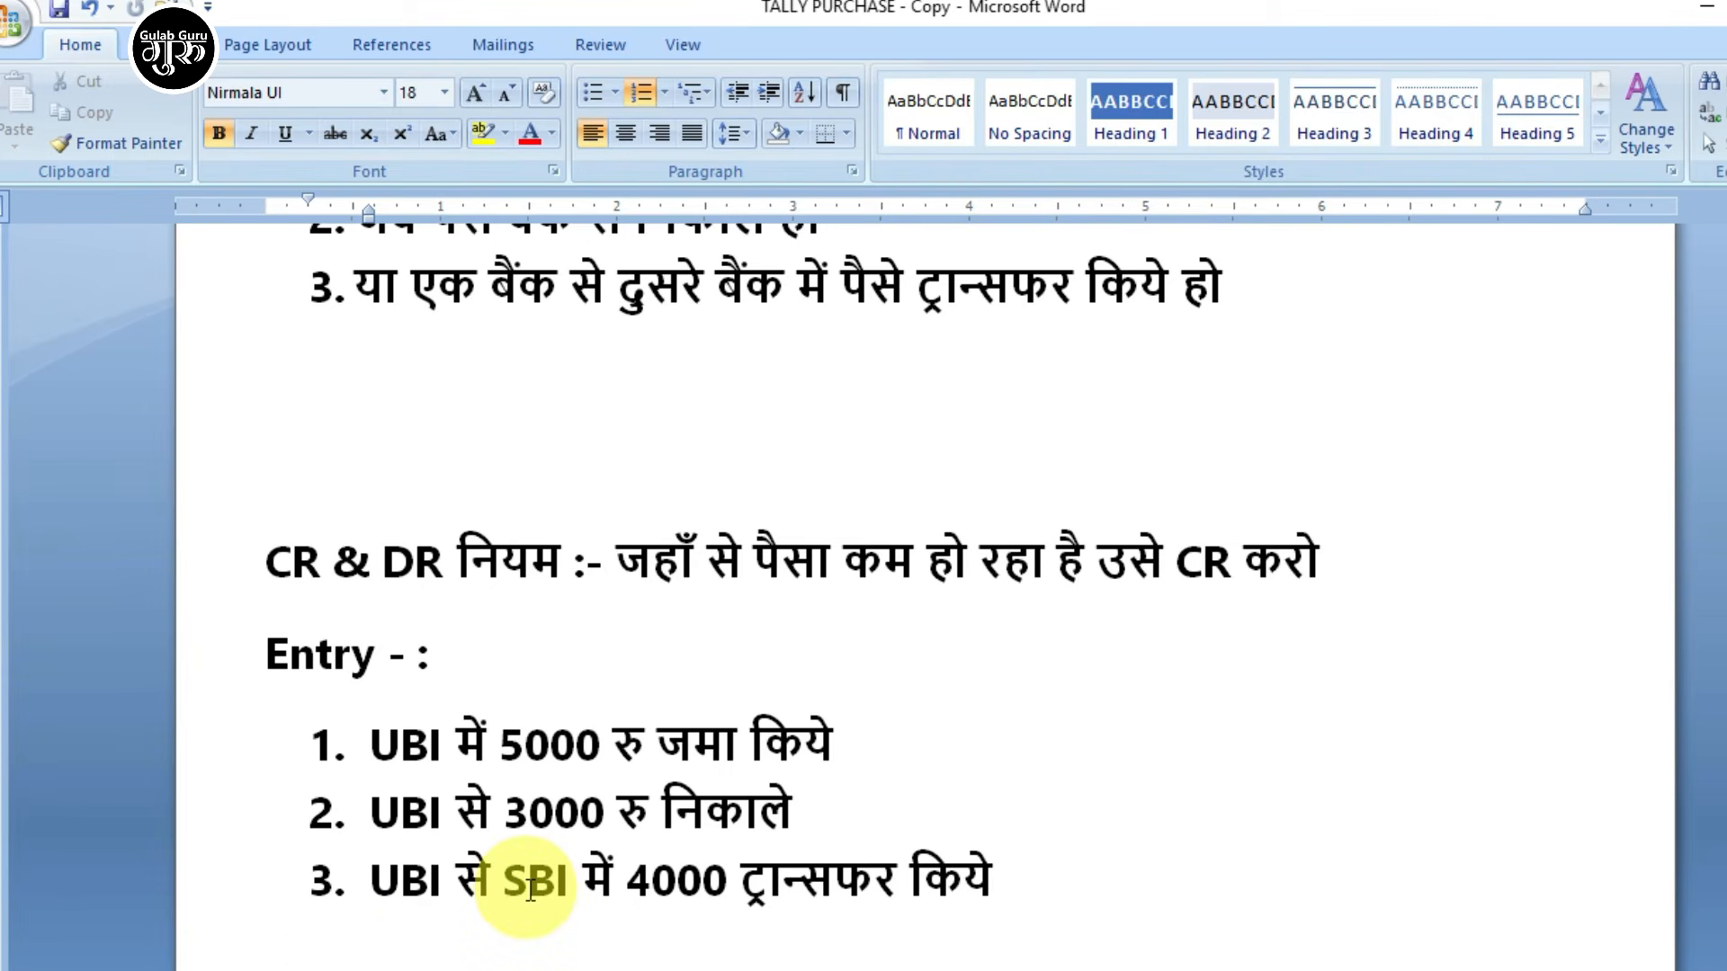
pyautogui.doubleClick(369, 900)
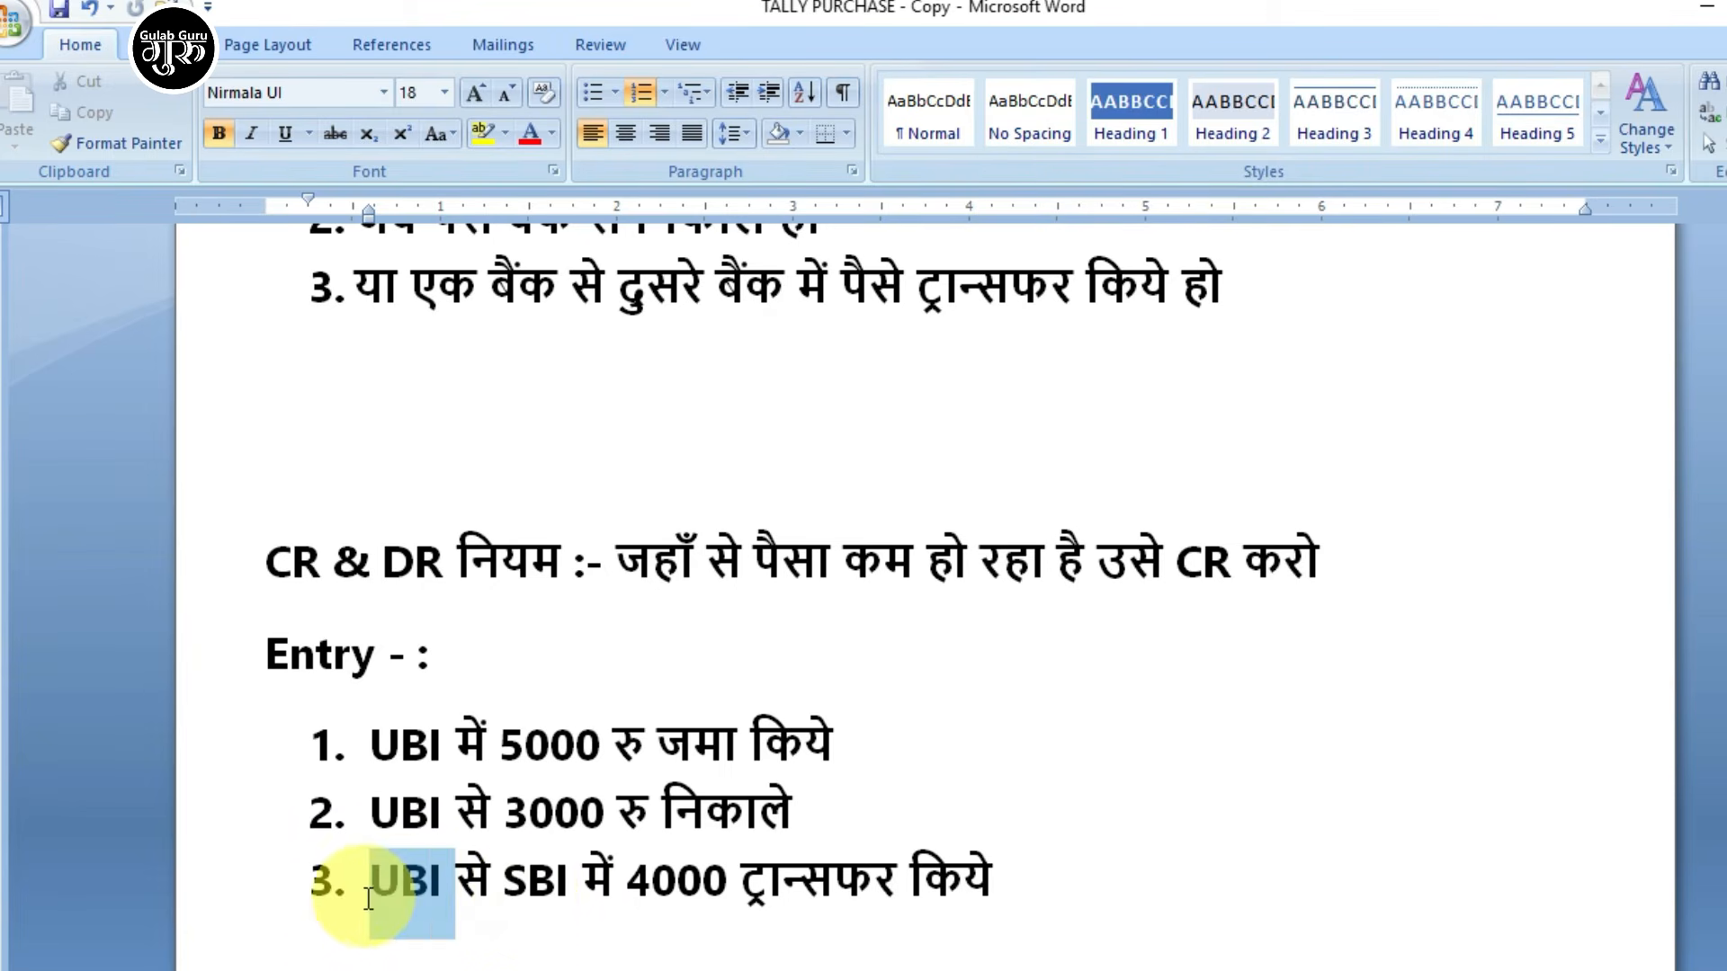
pyautogui.doubleClick(540, 900)
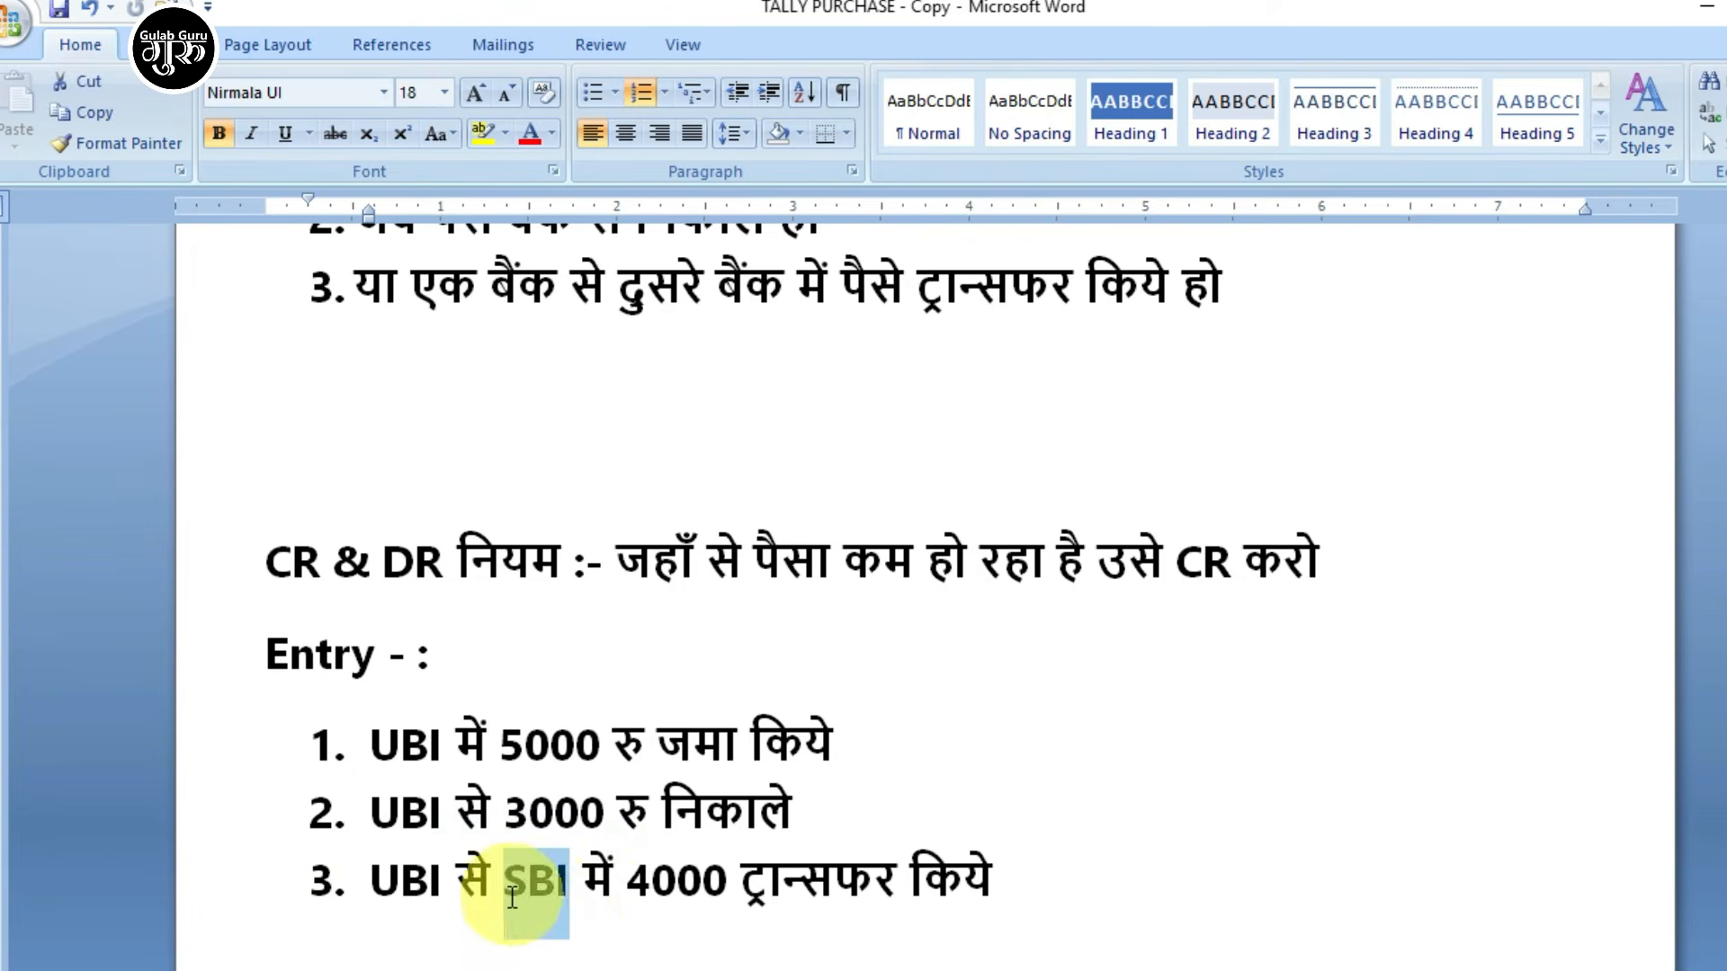
pyautogui.doubleClick(665, 886)
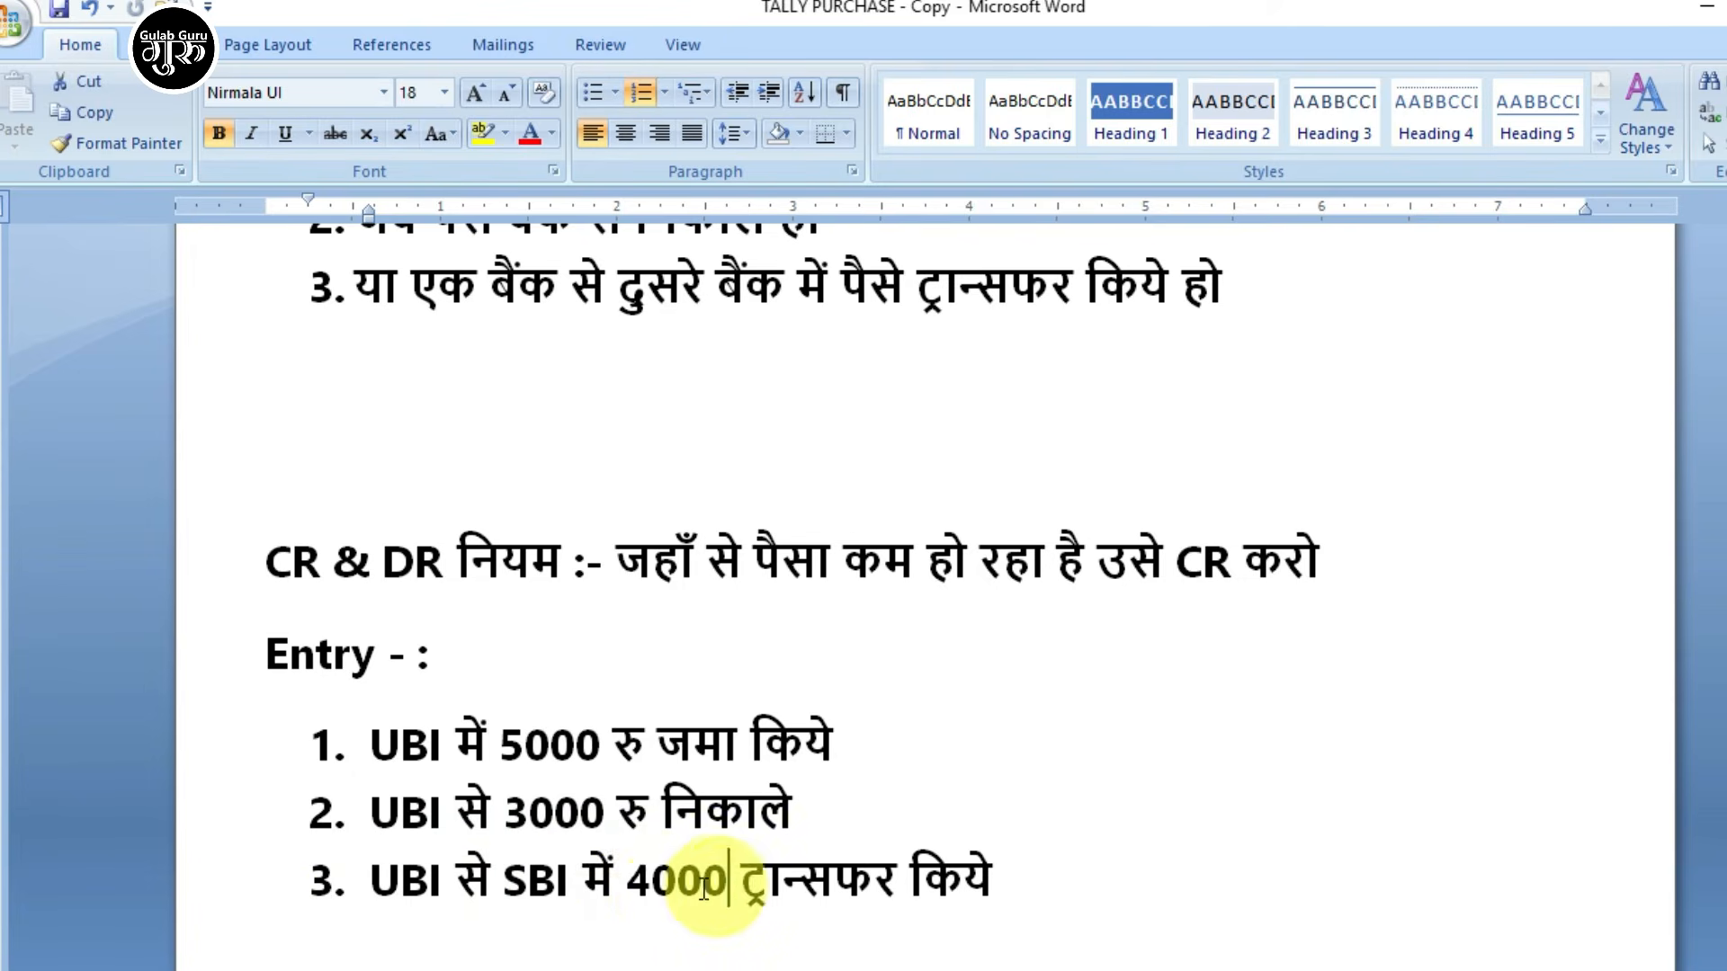
pyautogui.click(1016, 893)
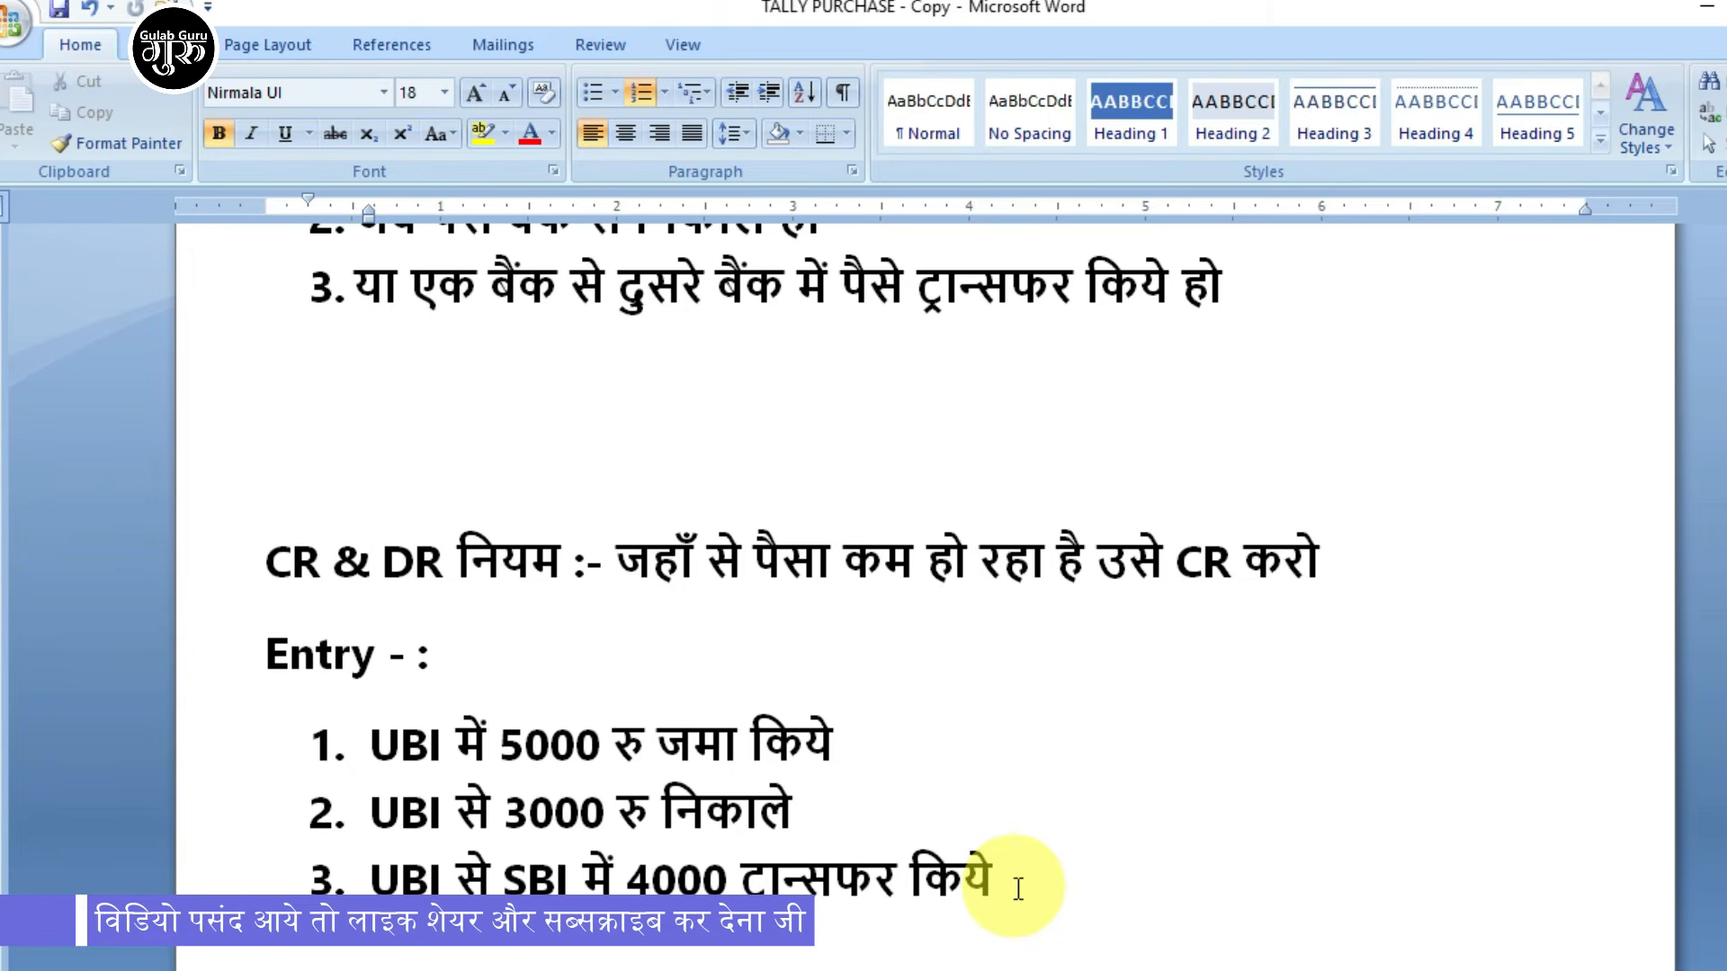
pyautogui.hotkey('alt', 'Tab')
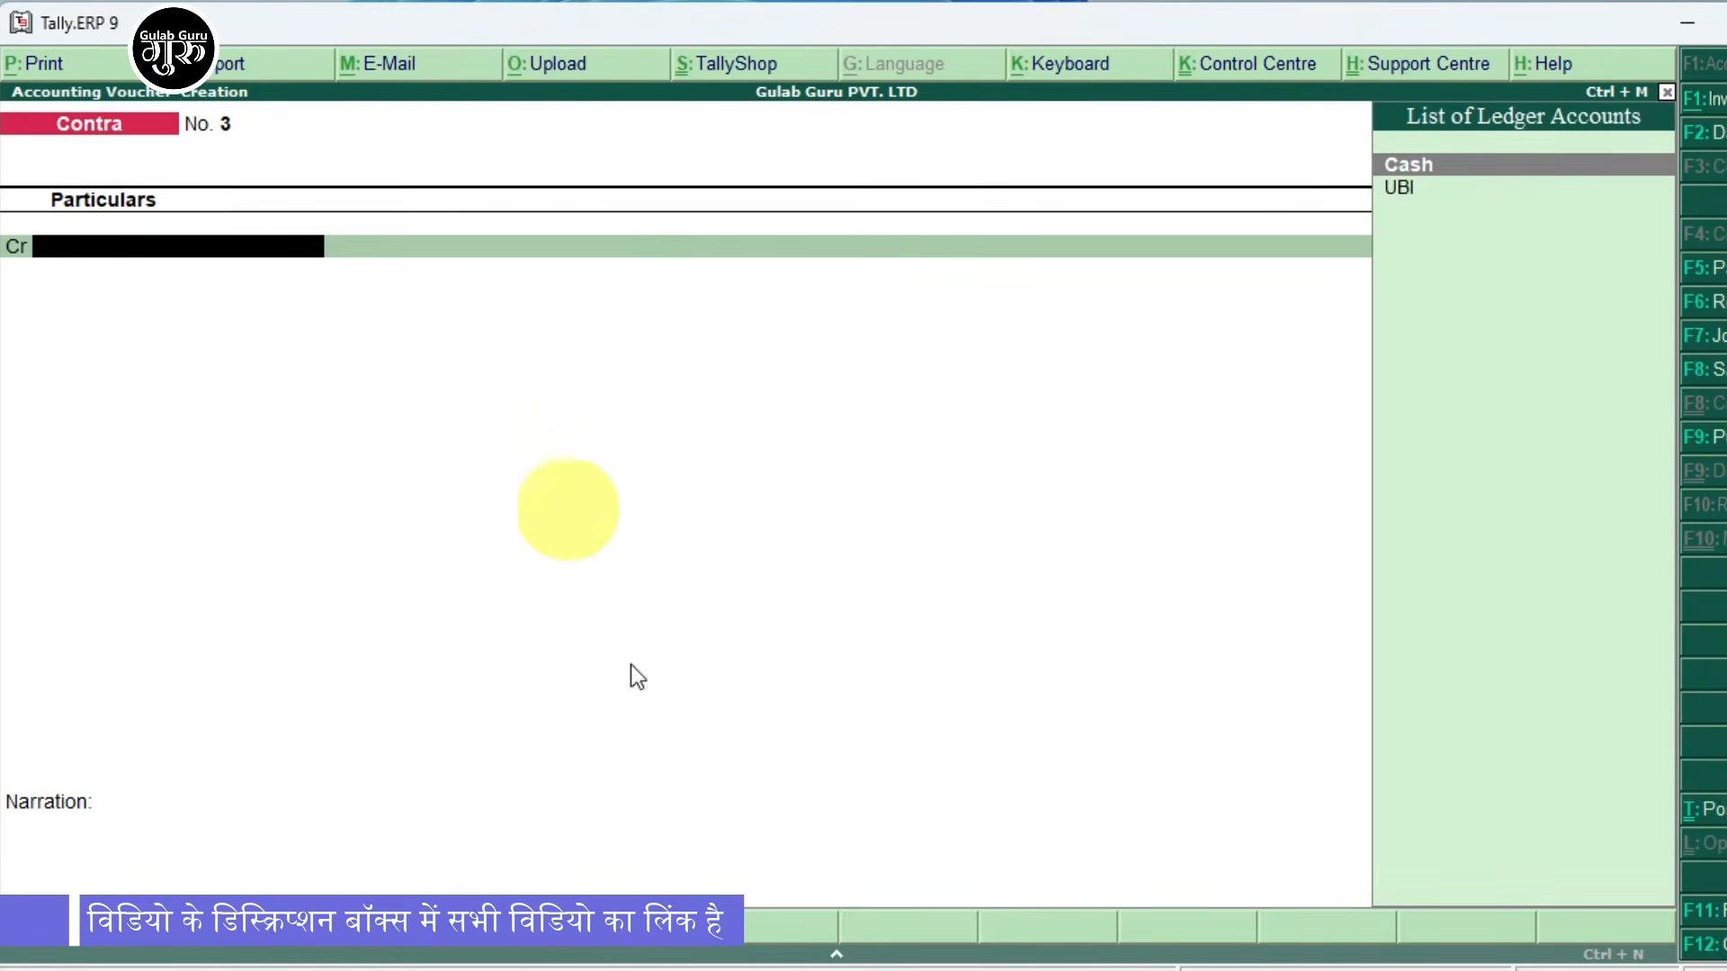
pyautogui.hotkey('alt', 'Tab')
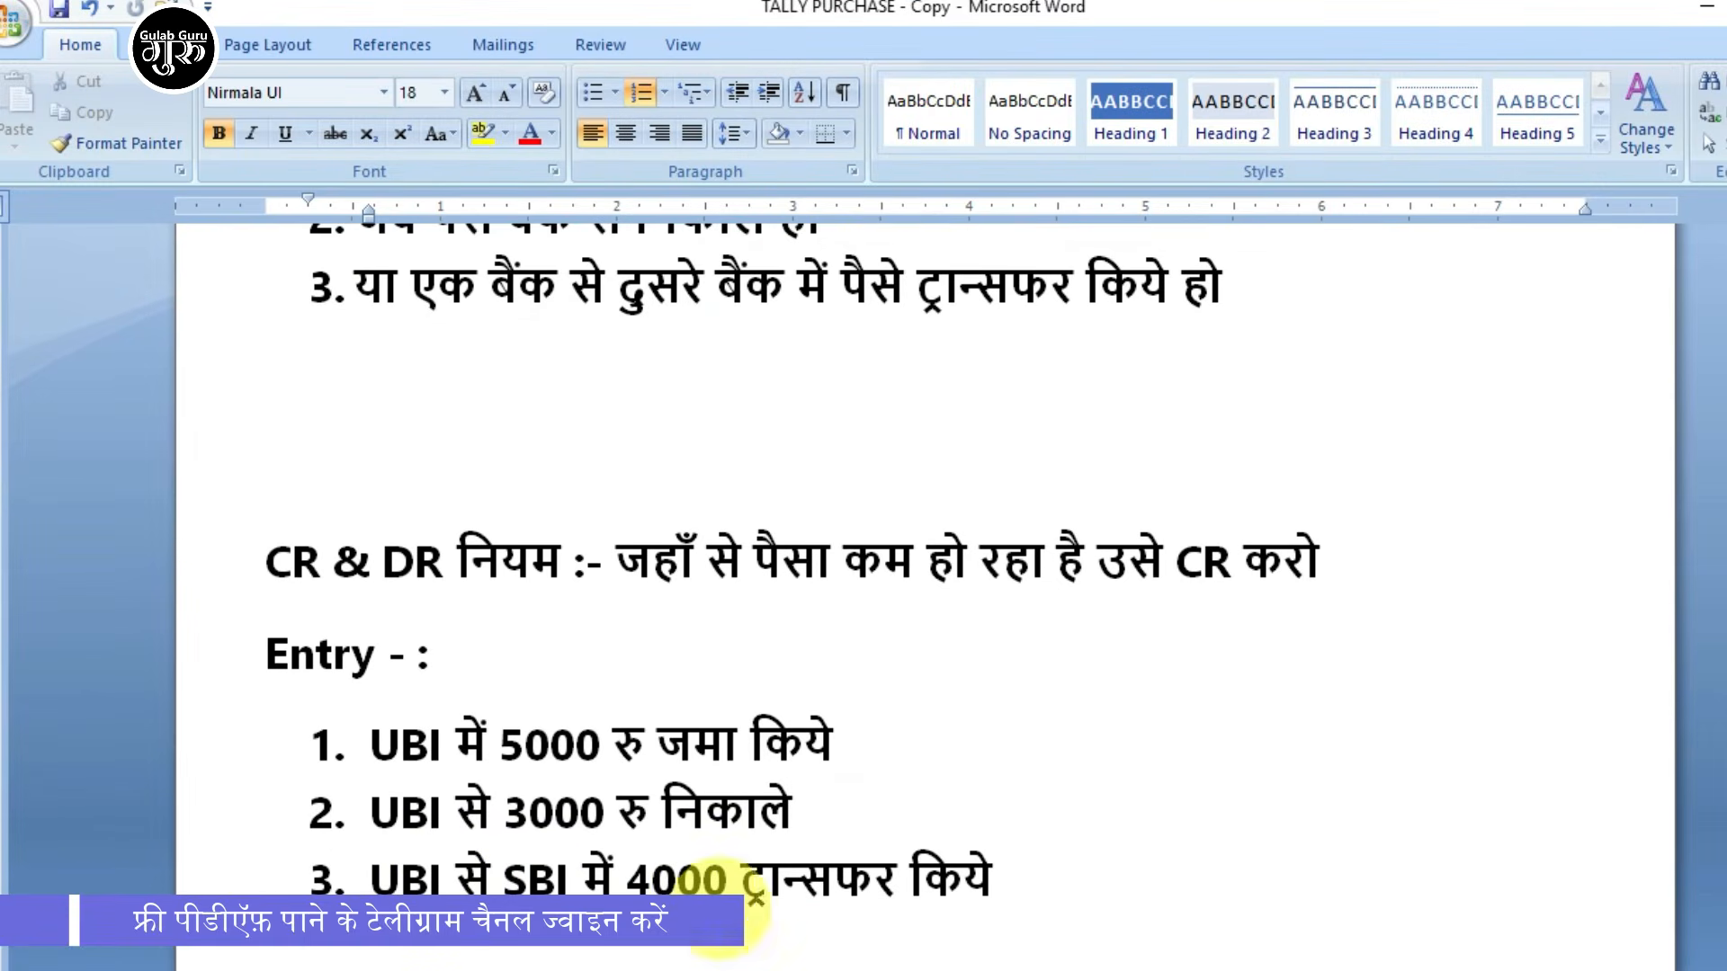
pyautogui.hotkey('alt', 'Tab')
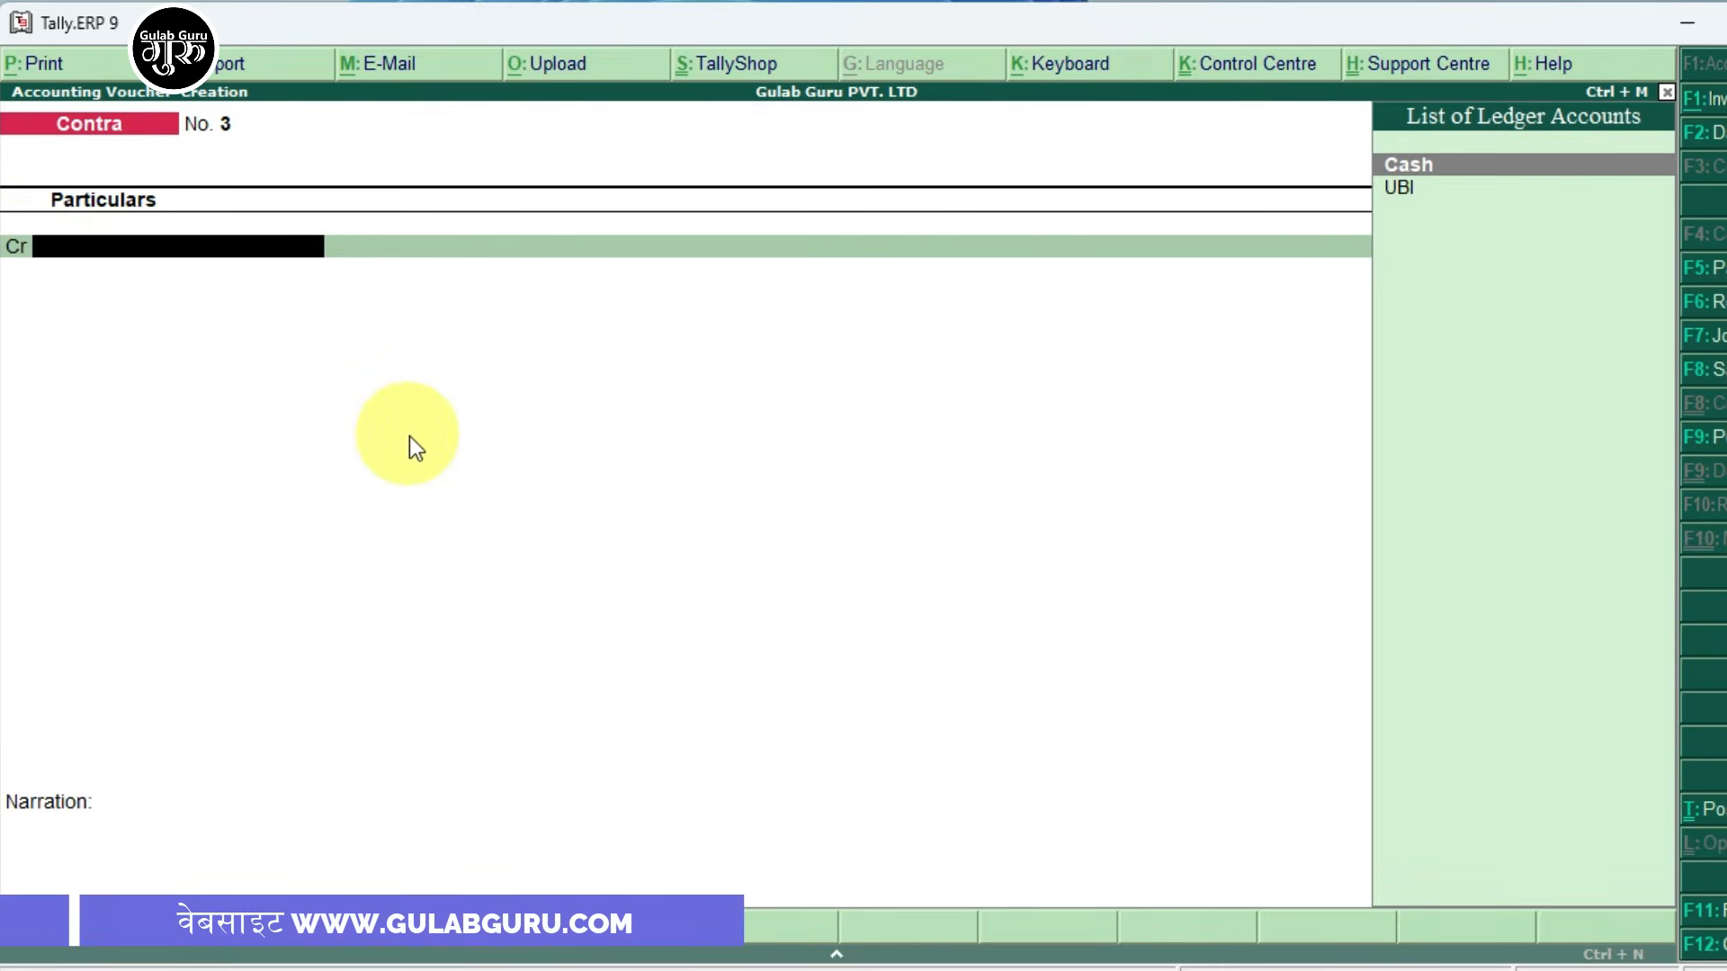
# Credit the UBI ledger with 4000 in the new Contra voucher.
pyautogui.press('Down')
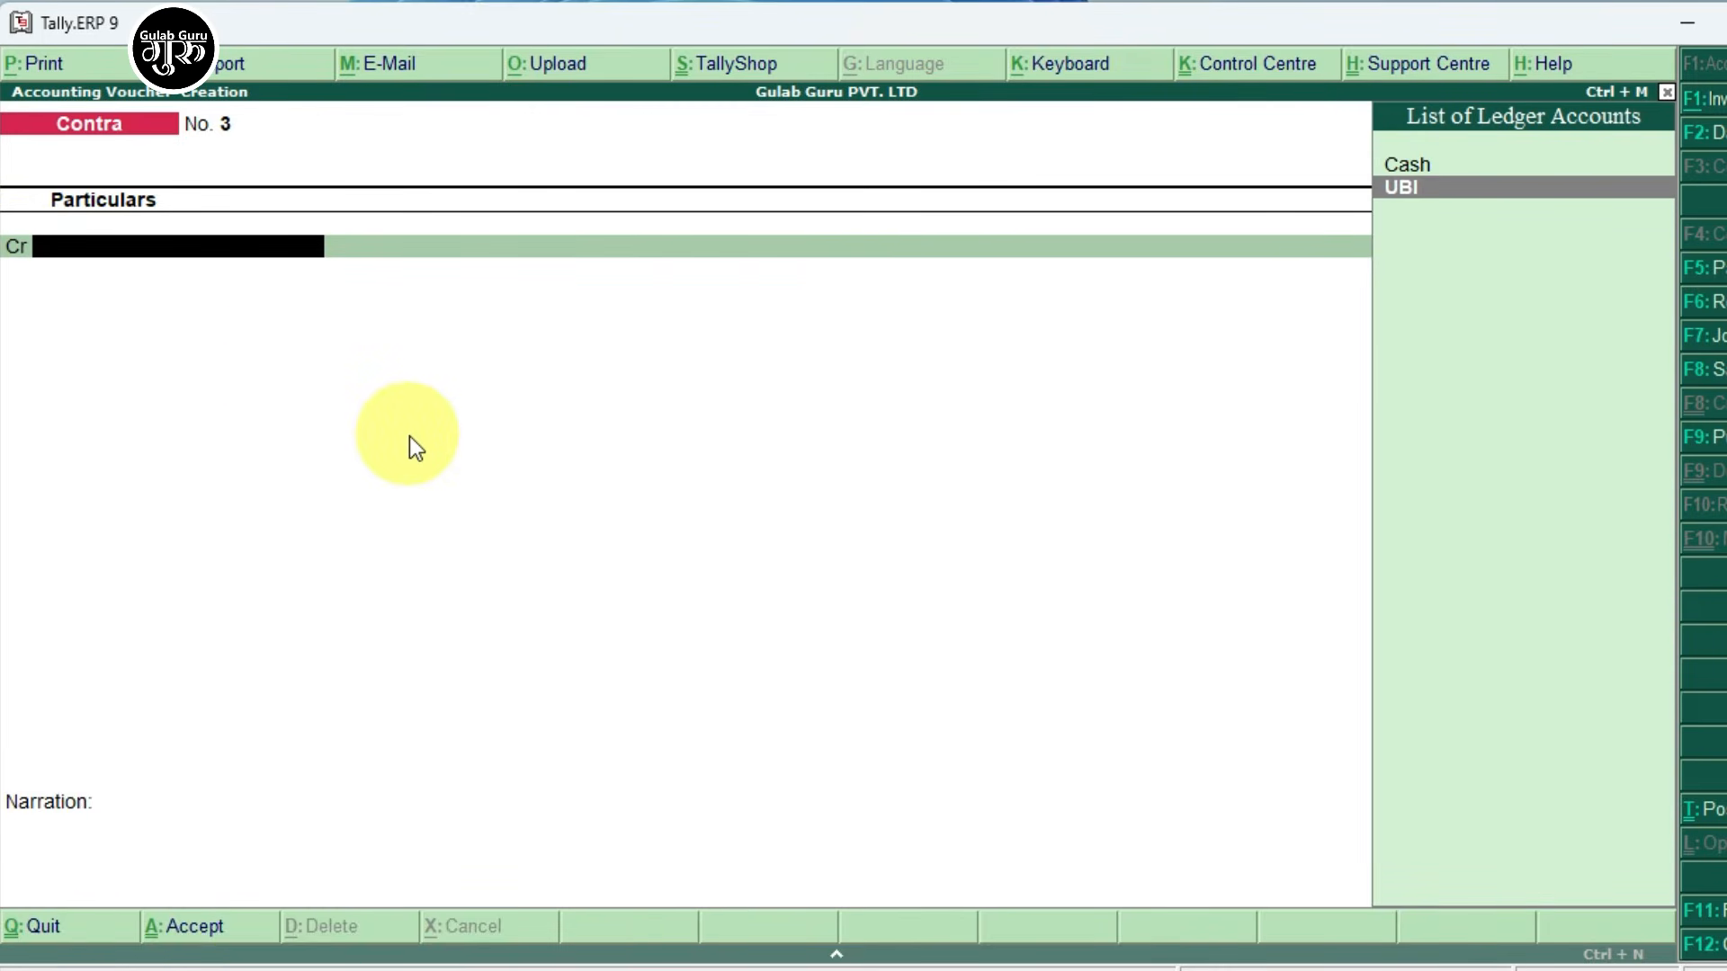
pyautogui.press('Return')
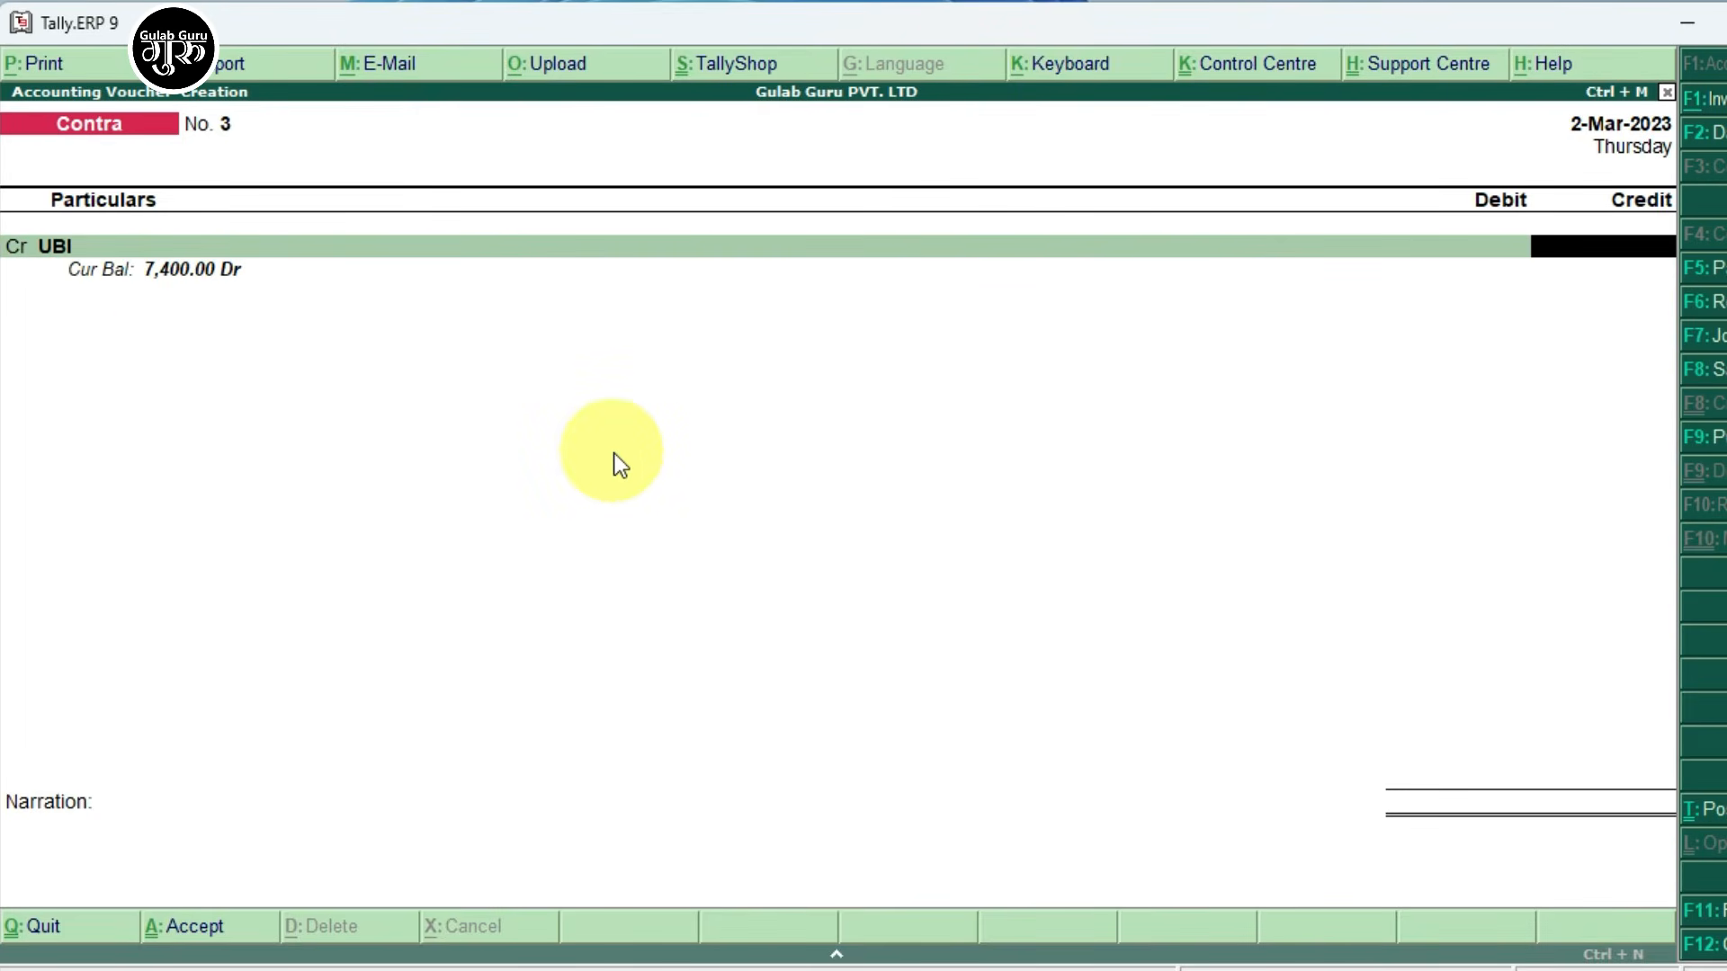
pyautogui.write('4000')
pyautogui.press('Return')
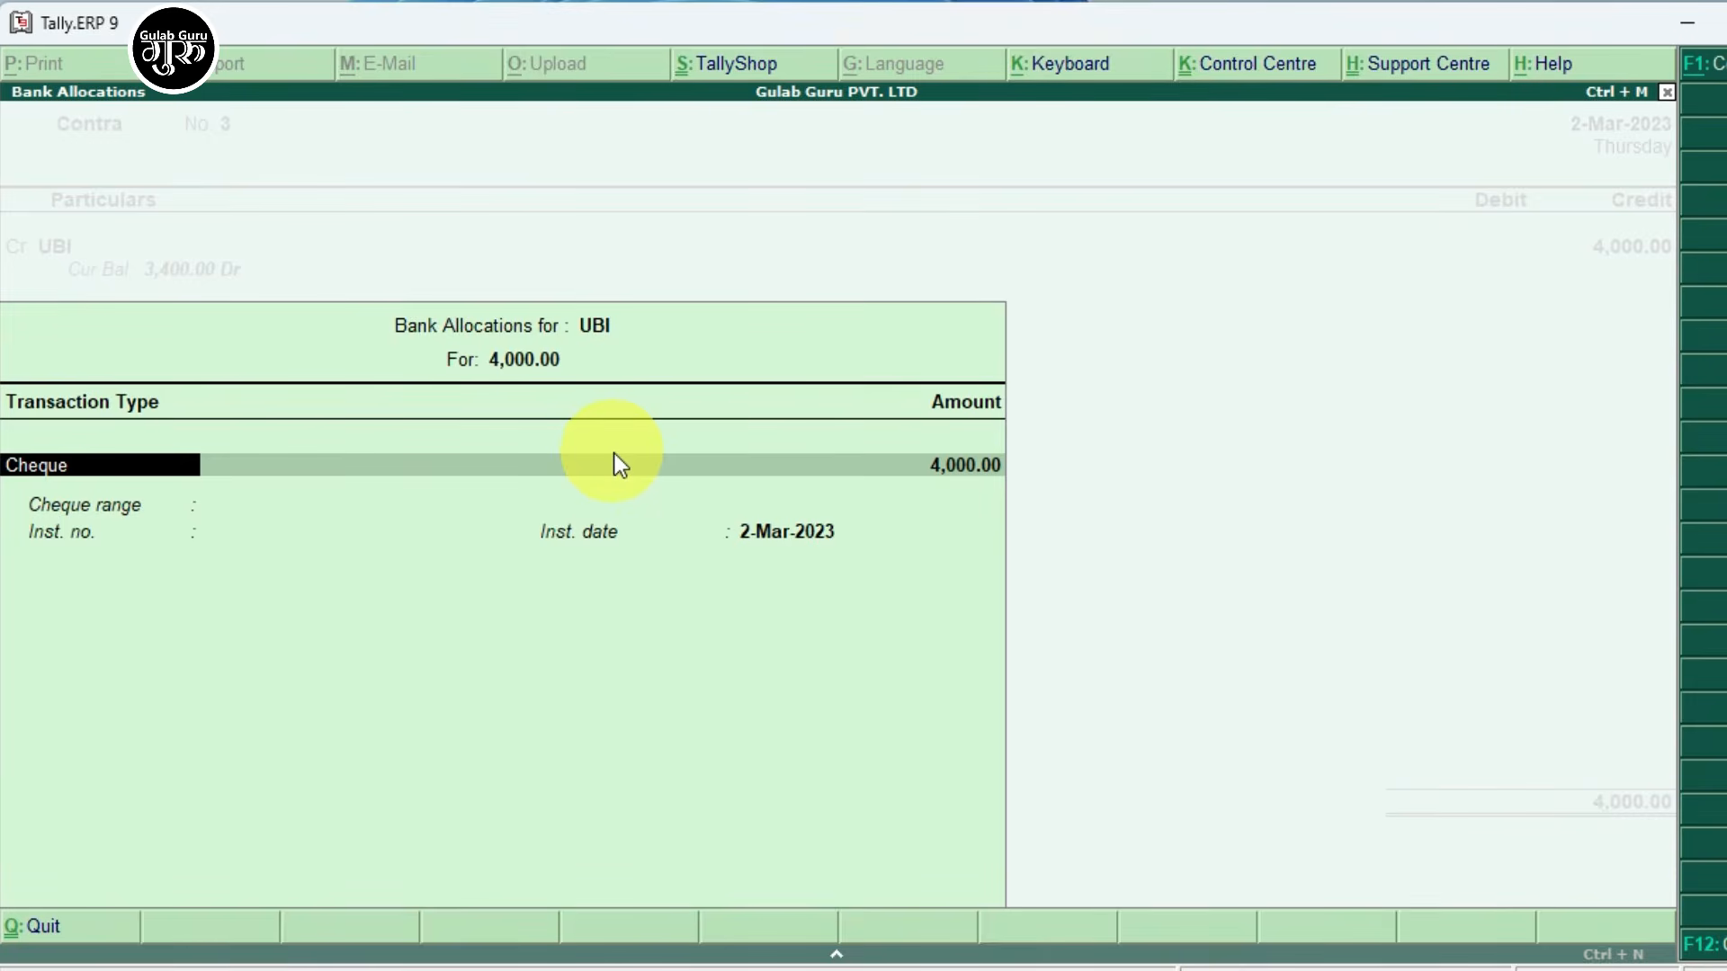
# Allocate the 4000 UBI credit as a Cheque with range Not Applicable, no instrument number and instrument date 2-Mar-2023.
pyautogui.press('Return')
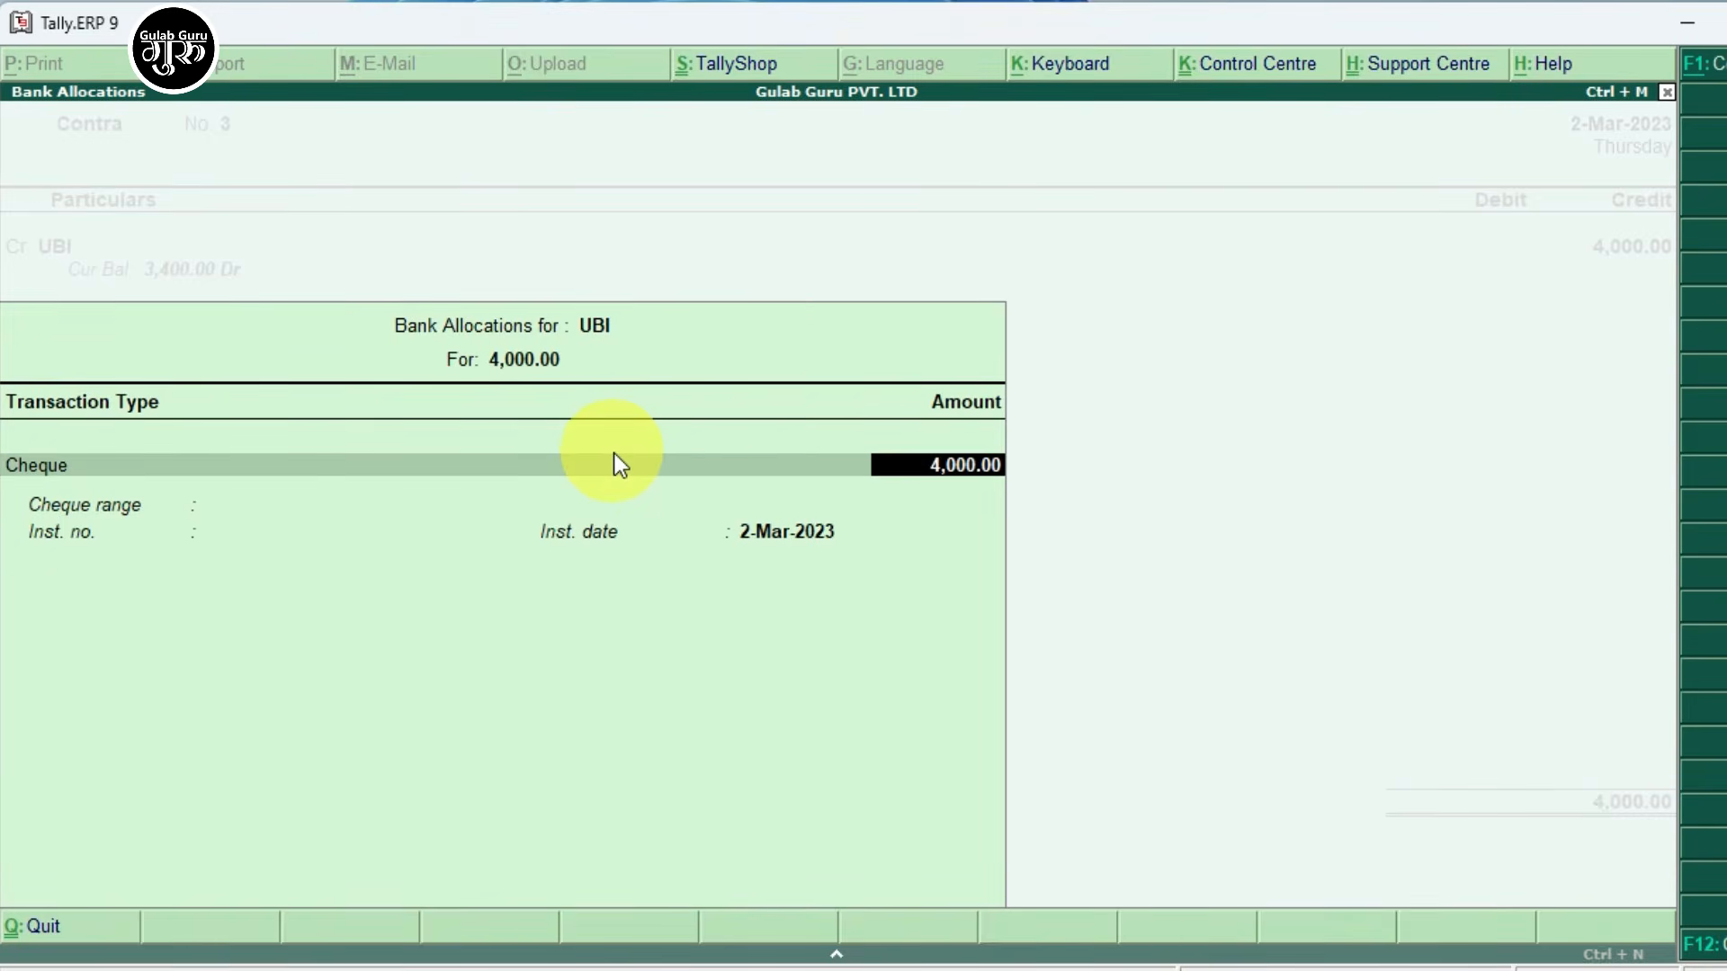
pyautogui.press('Return')
pyautogui.press('Return')
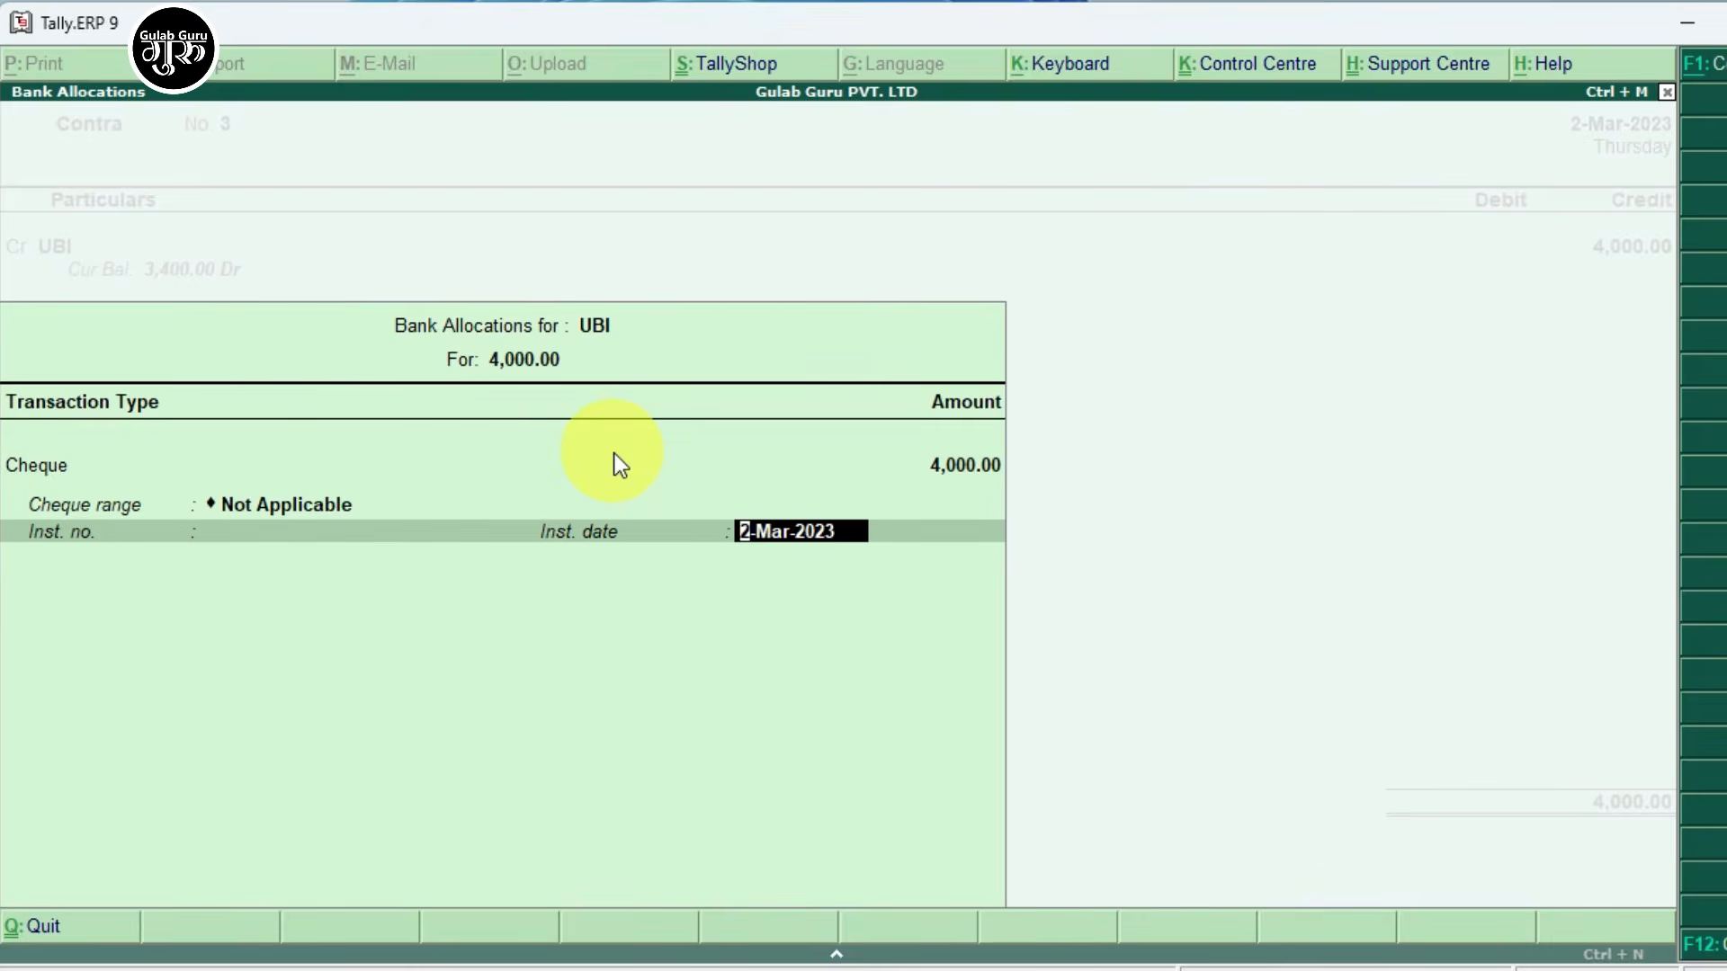
pyautogui.press('Return')
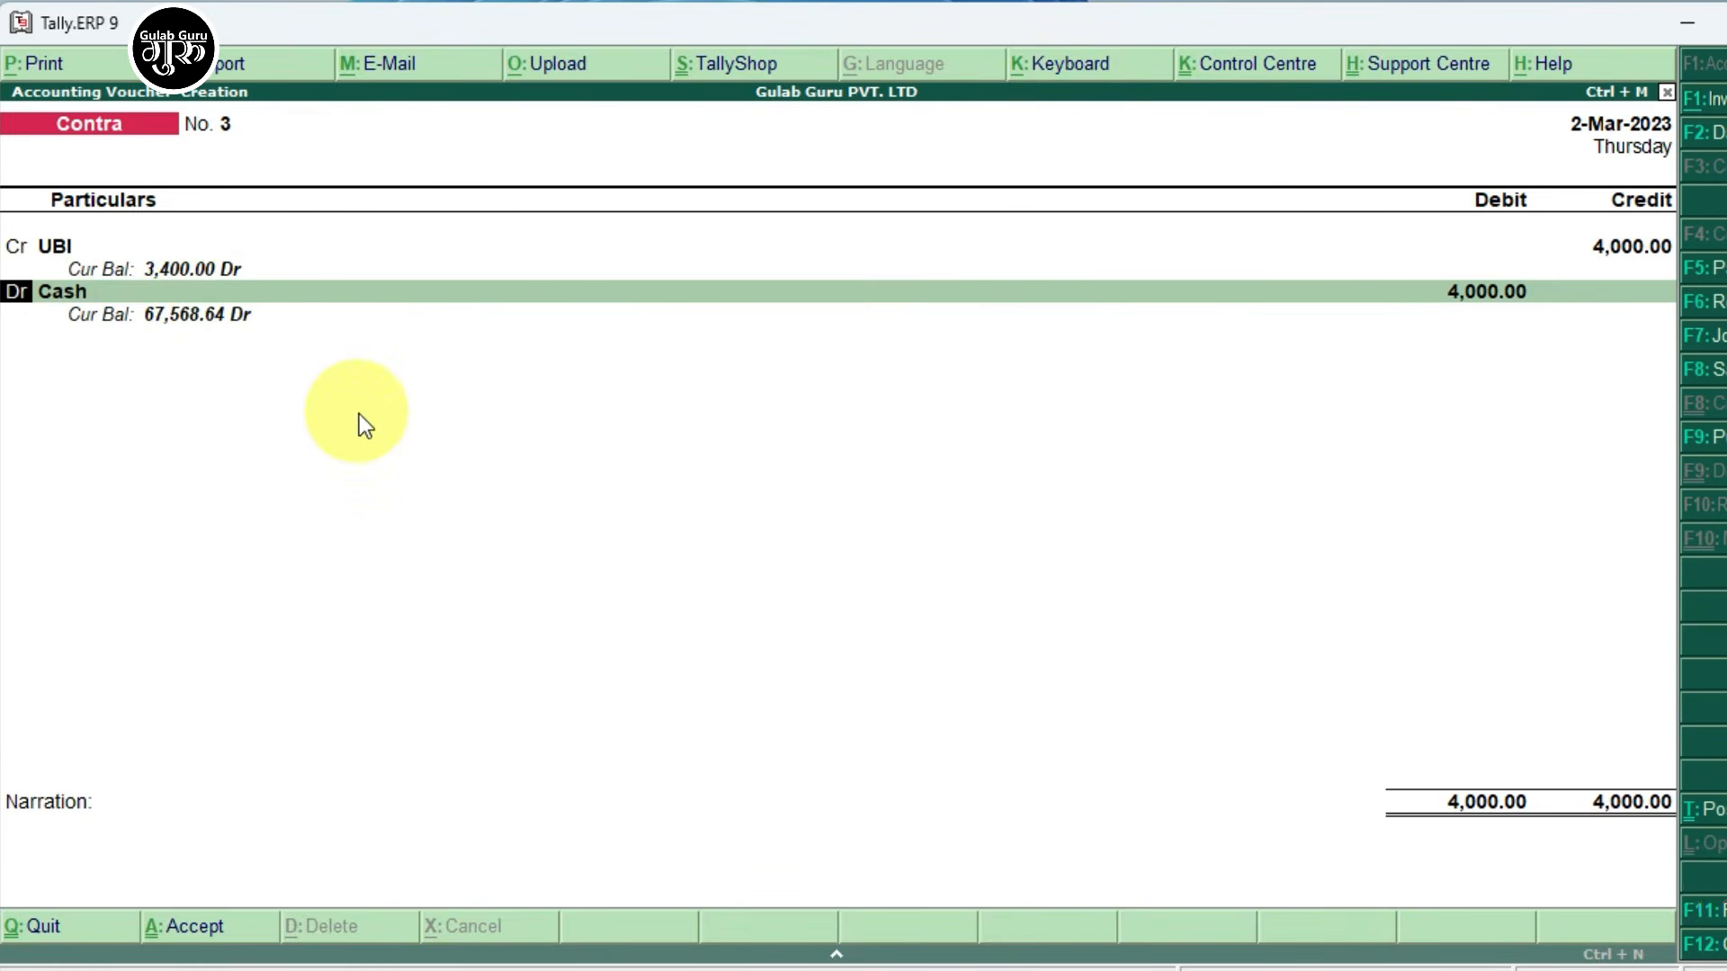
# Start a new ledger from the voucher's debit ledger field, name it SBI BANK ACCOUNT and leave its alias blank.
pyautogui.press('Return')
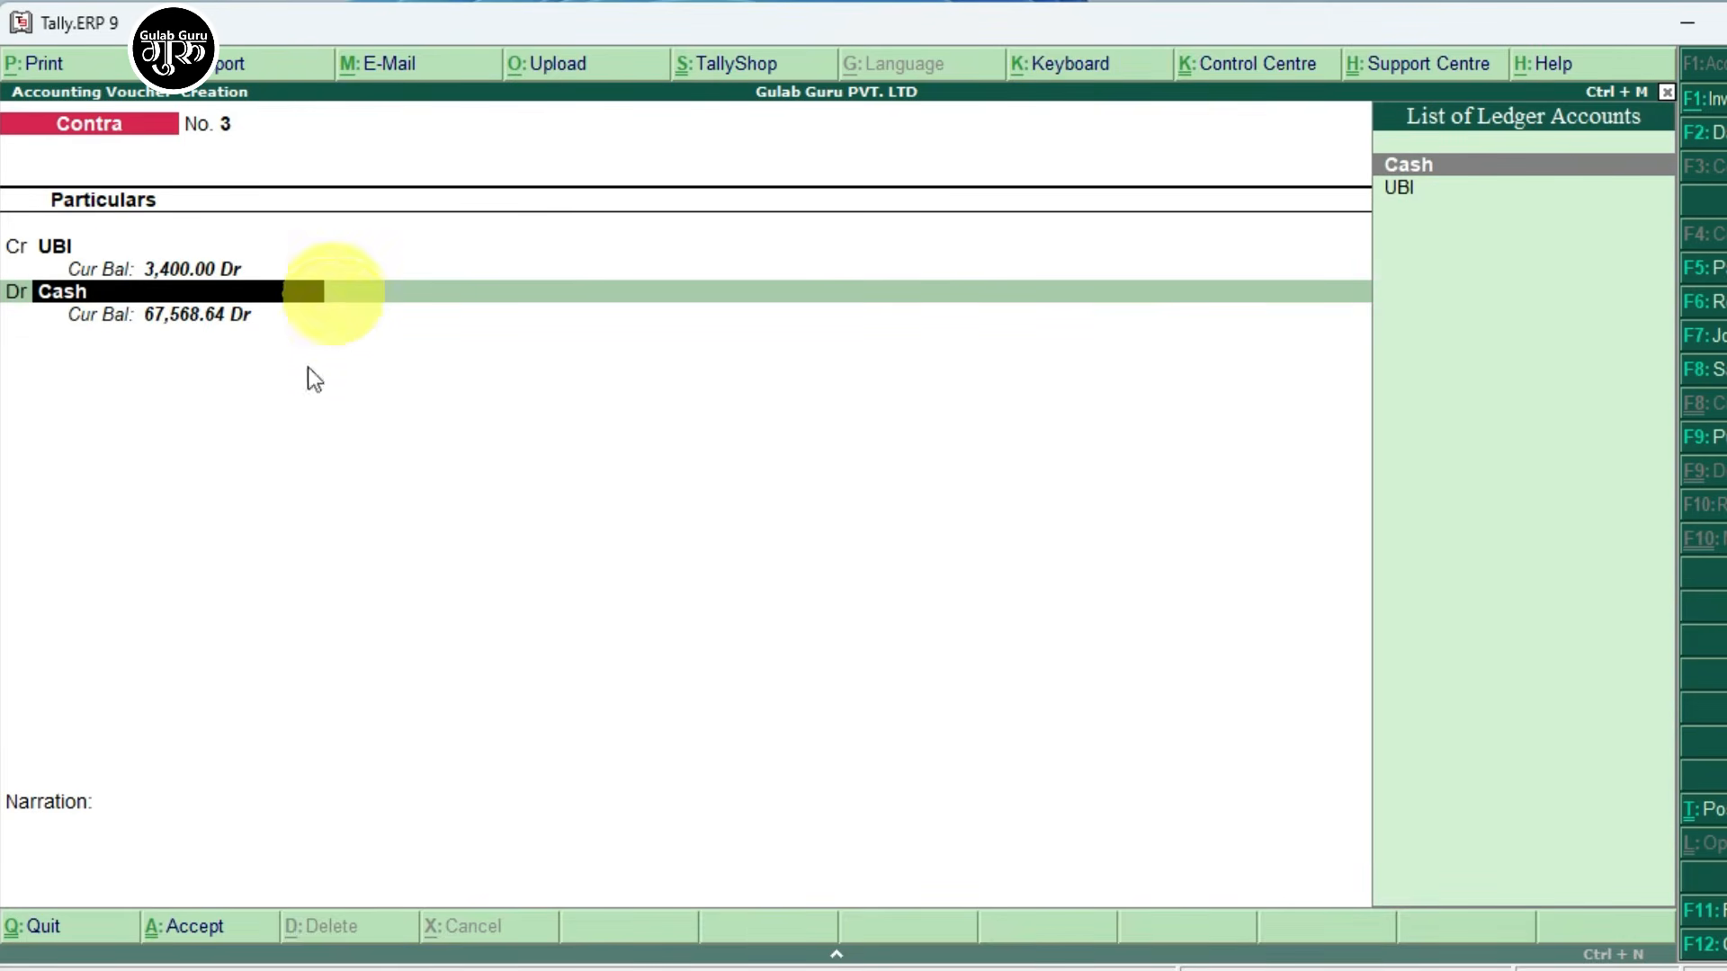
pyautogui.press('Return')
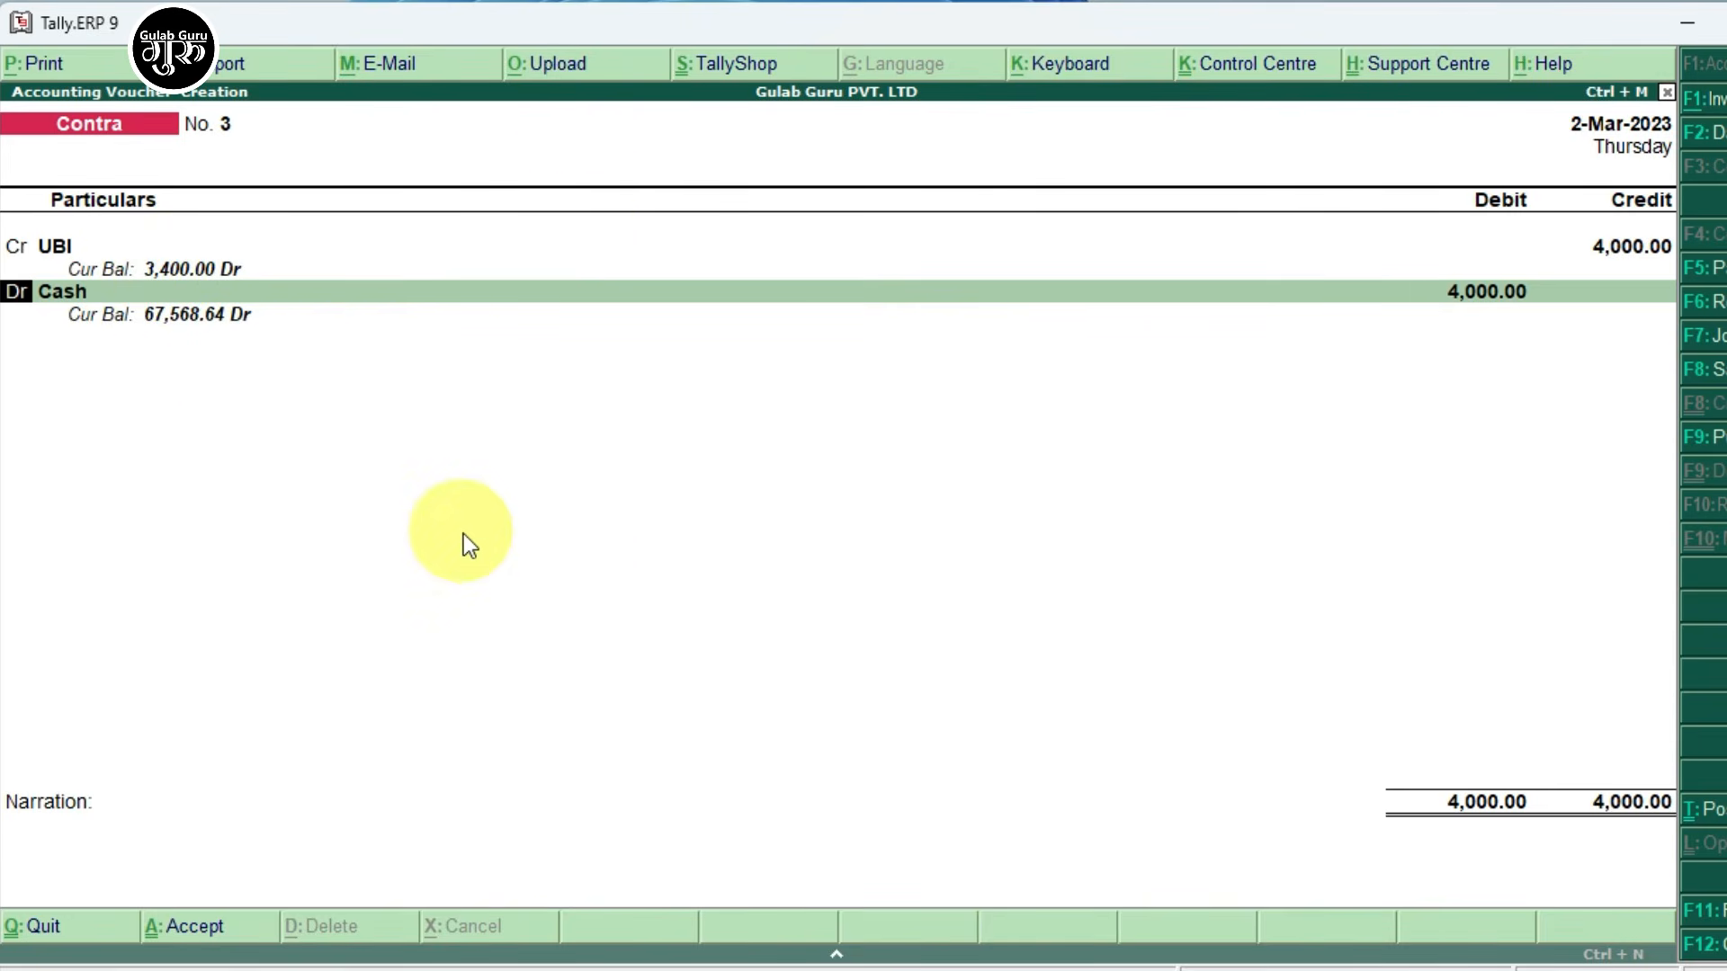
pyautogui.click(40, 275)
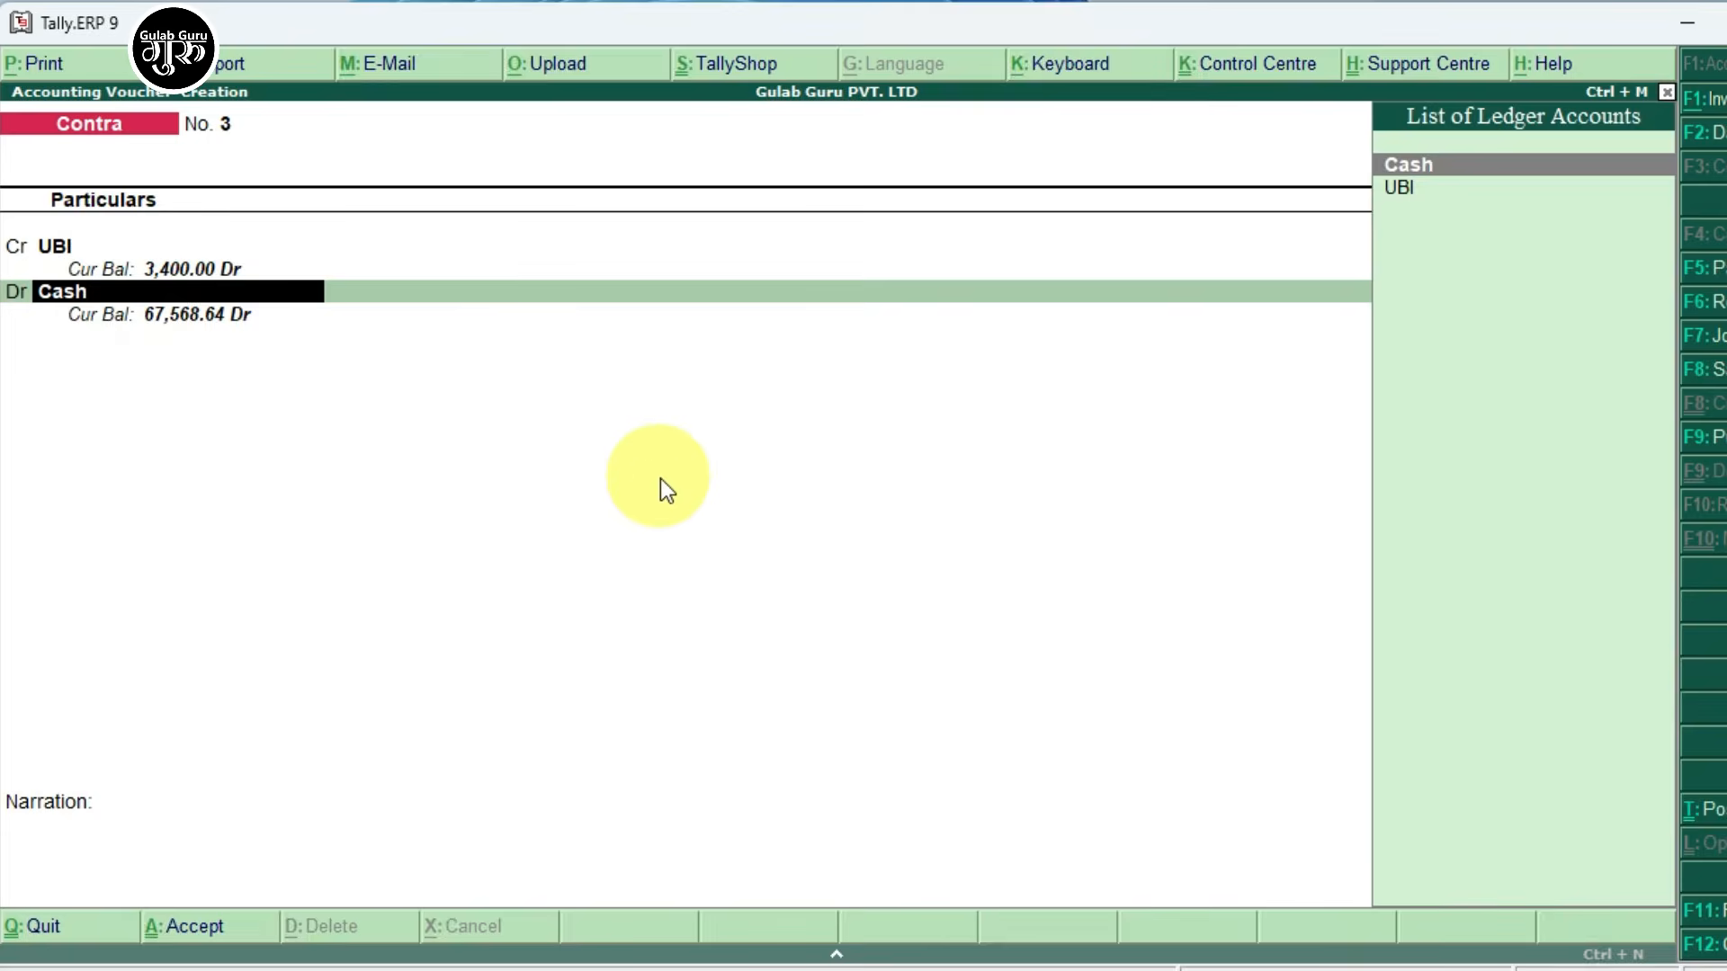
pyautogui.hotkey('alt', 'c')
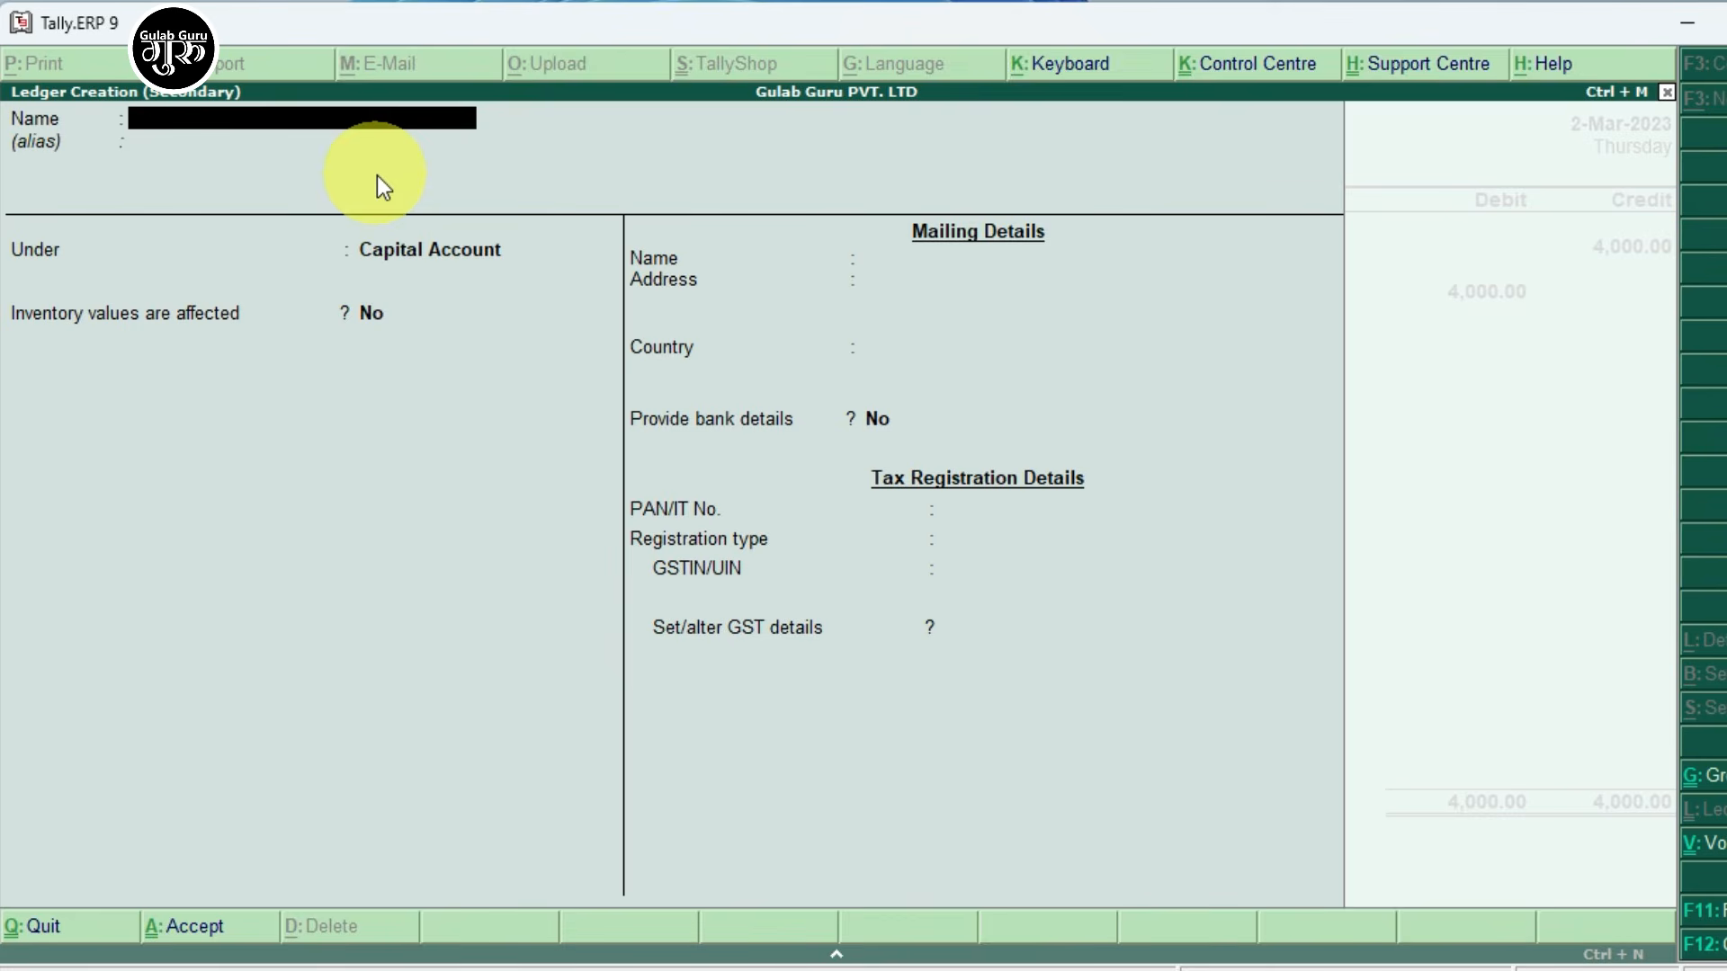
pyautogui.write('SBI BAN')
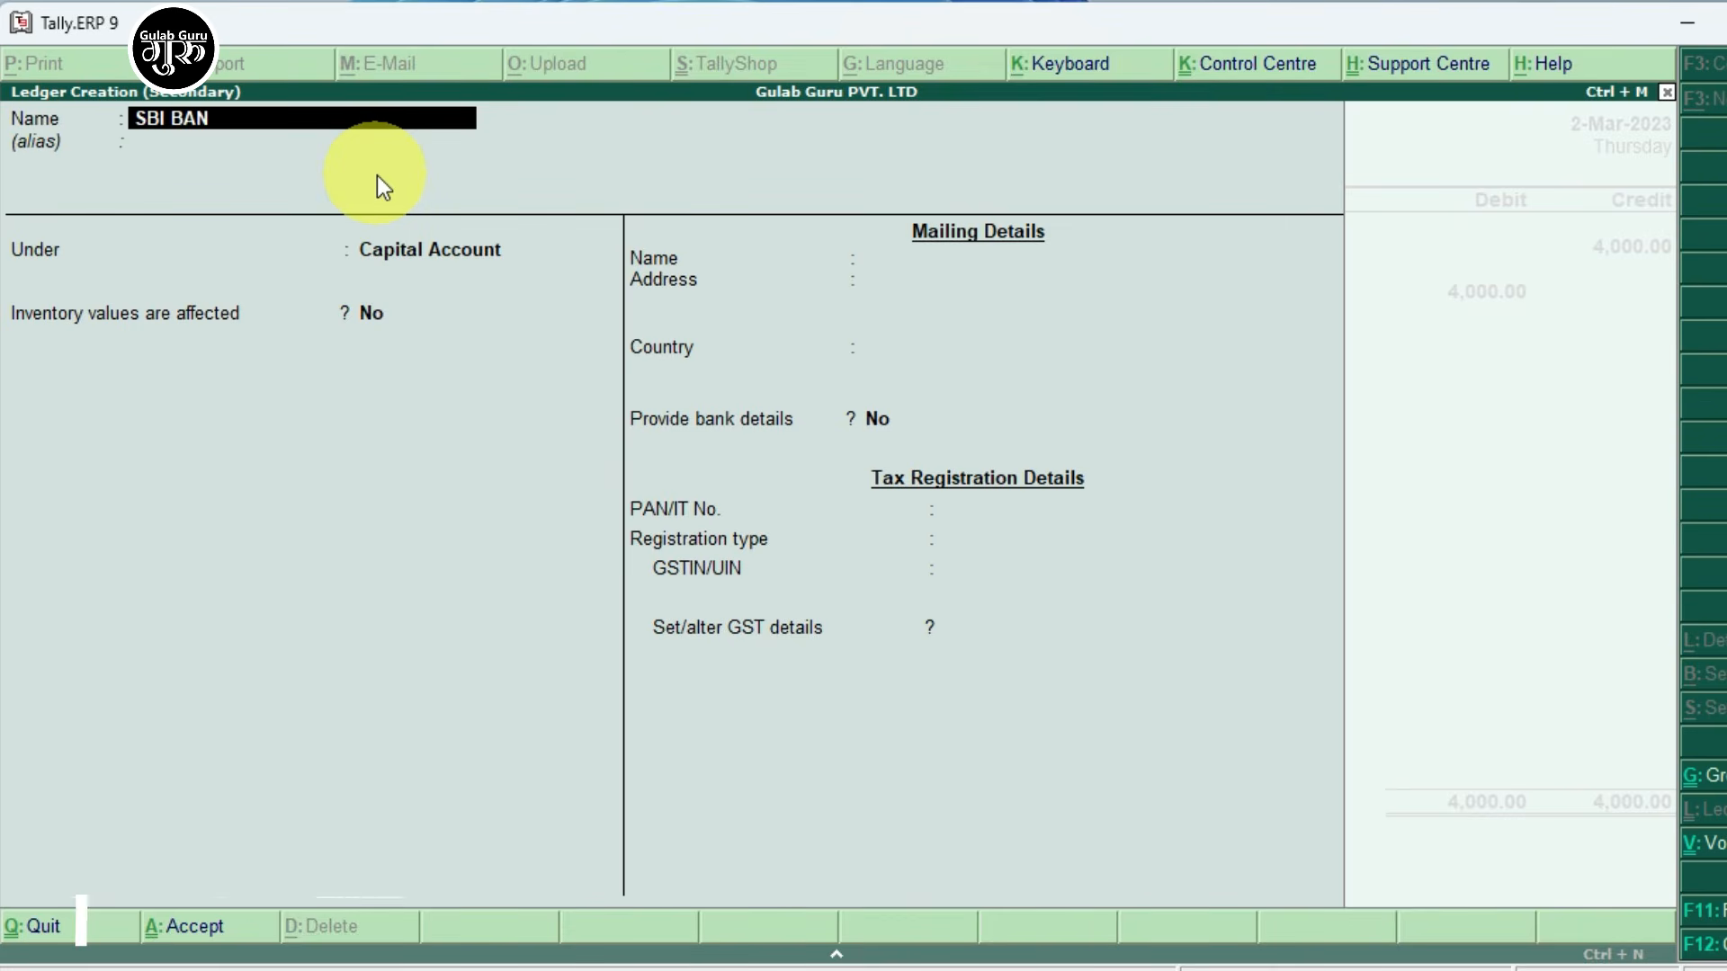
pyautogui.write('K ACCOUNT')
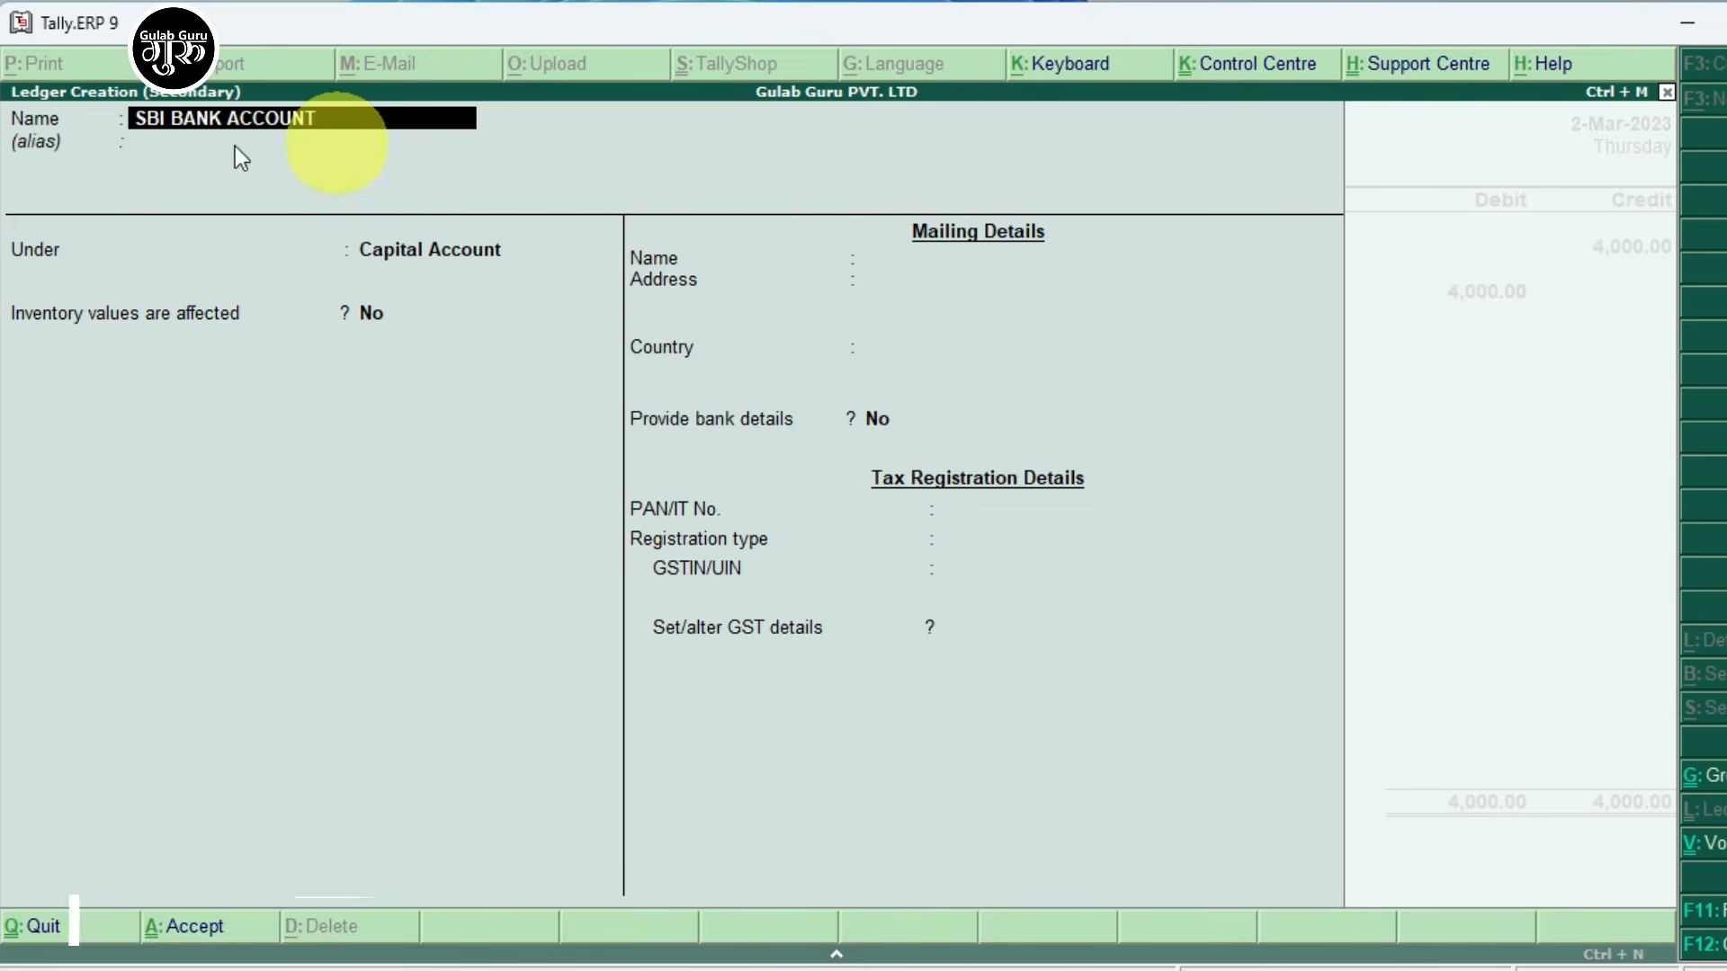
pyautogui.press('Return')
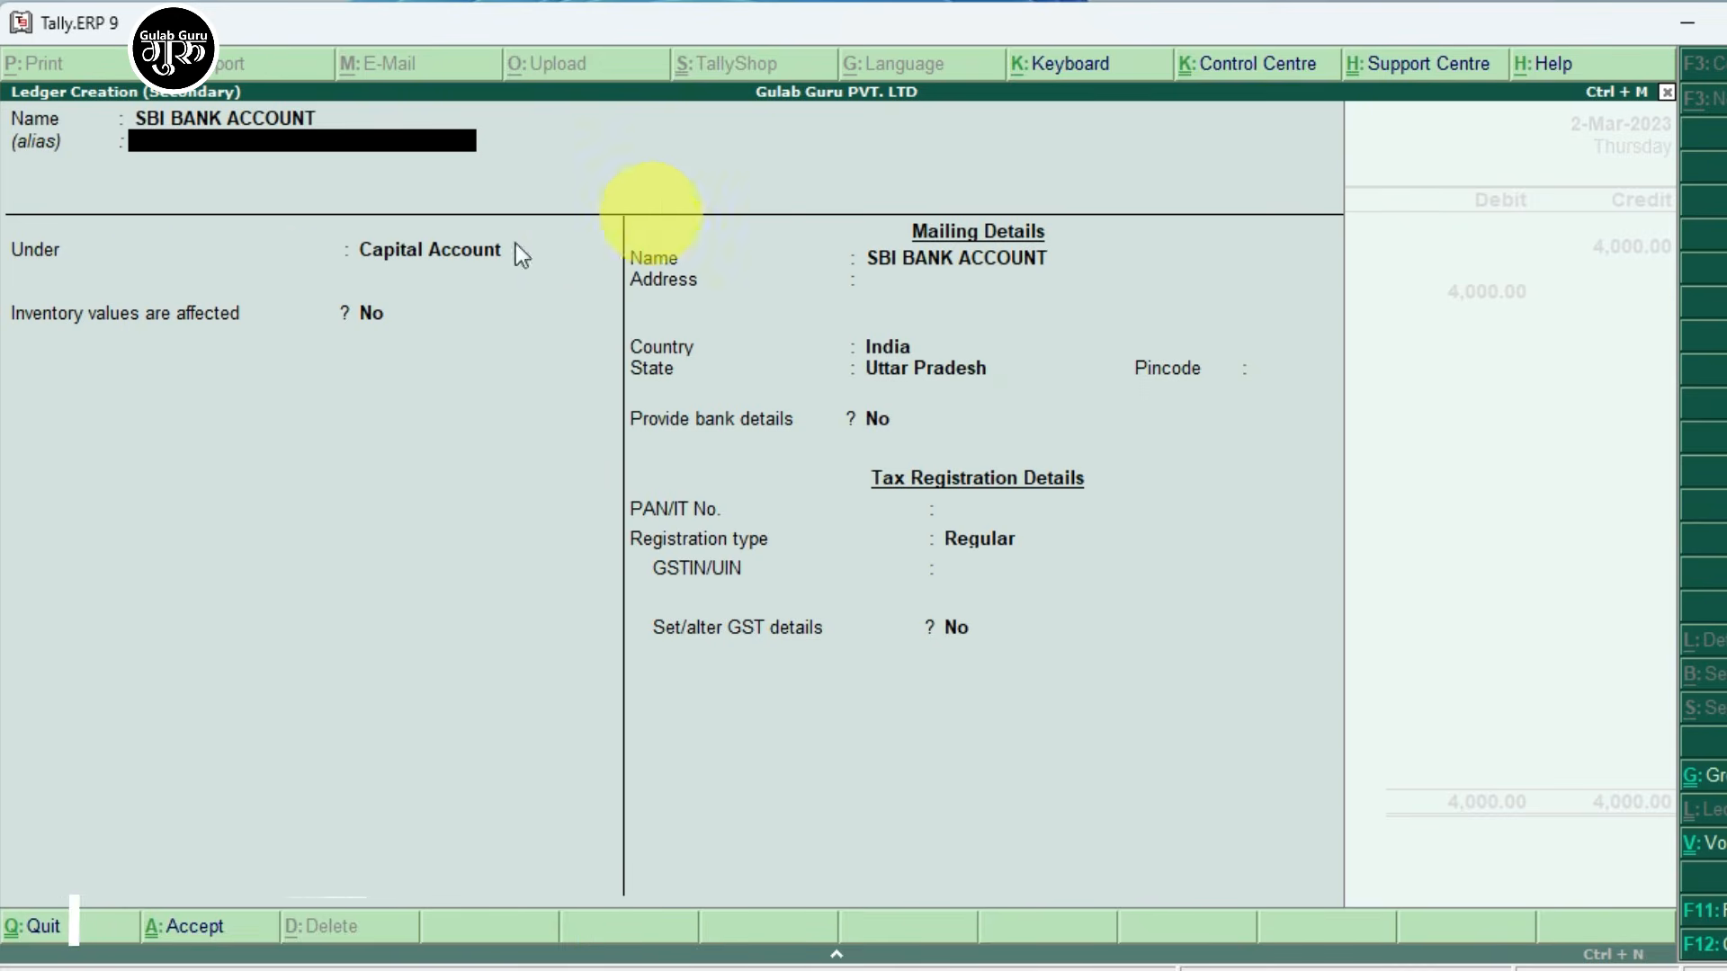
pyautogui.press('Return')
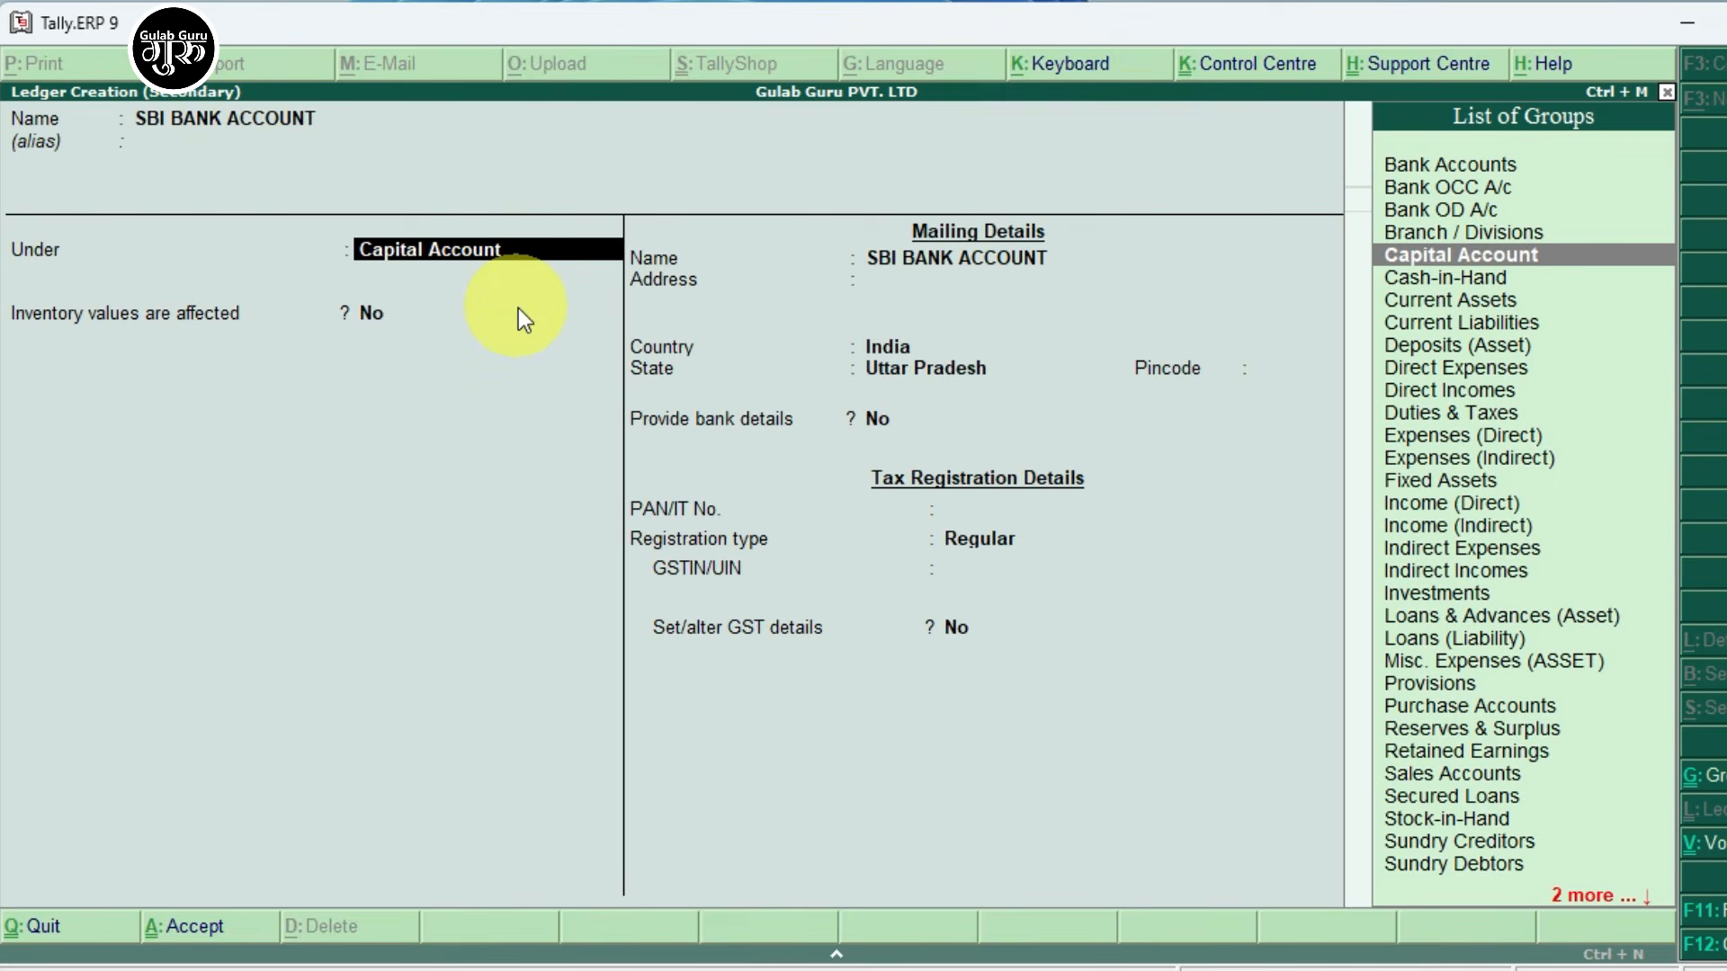
# Place the SBI BANK ACCOUNT ledger under the Bank Accounts group and enter its bank account number.
pyautogui.write('BAN')
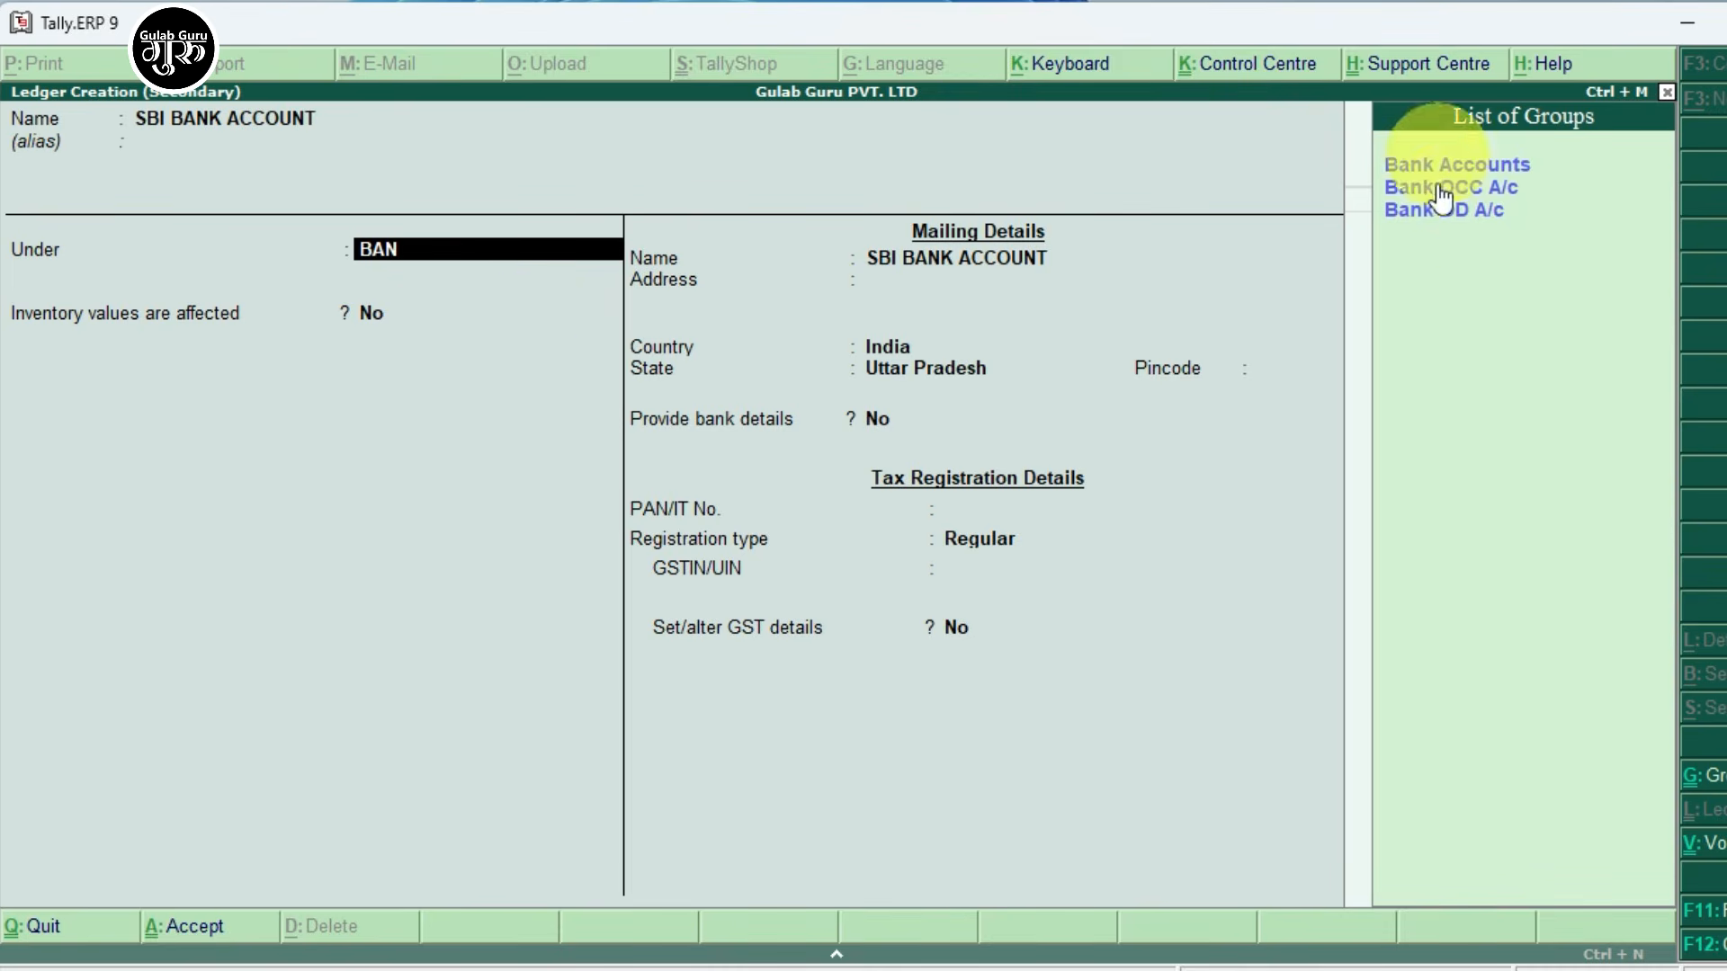
pyautogui.click(1475, 165)
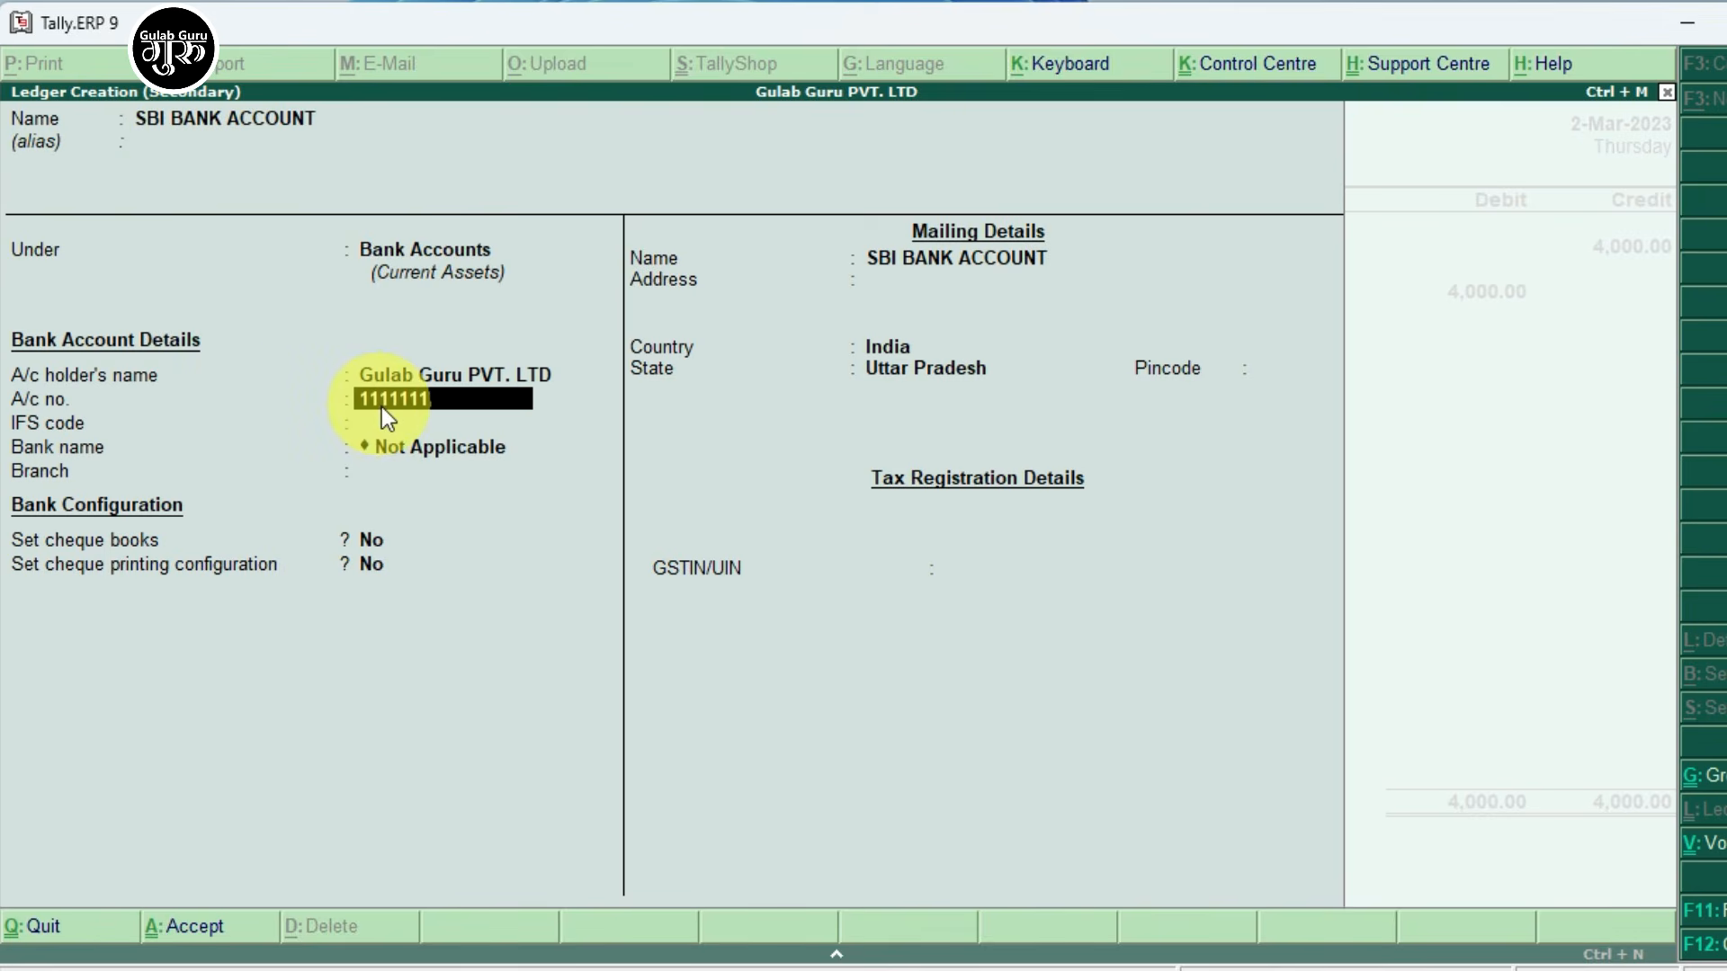
pyautogui.press('Return')
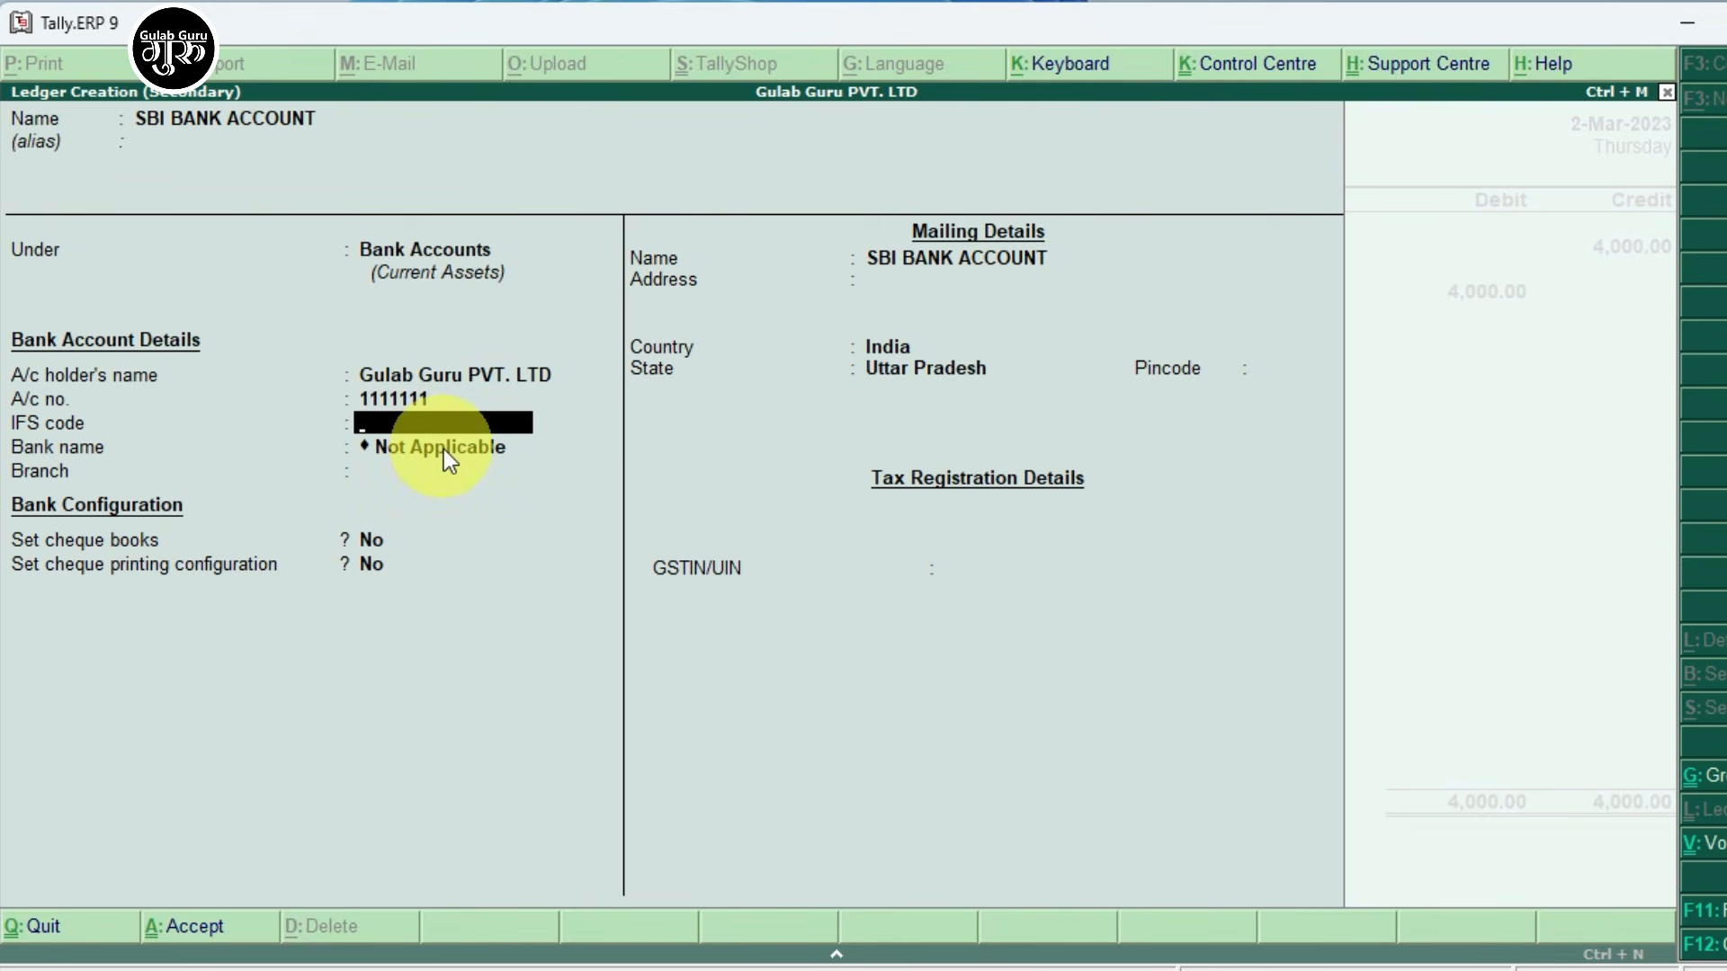
# Leave the ledger's IFS code and branch blank, with bank name Not Applicable and both cheque book and cheque printing options set to No.
pyautogui.press('Return')
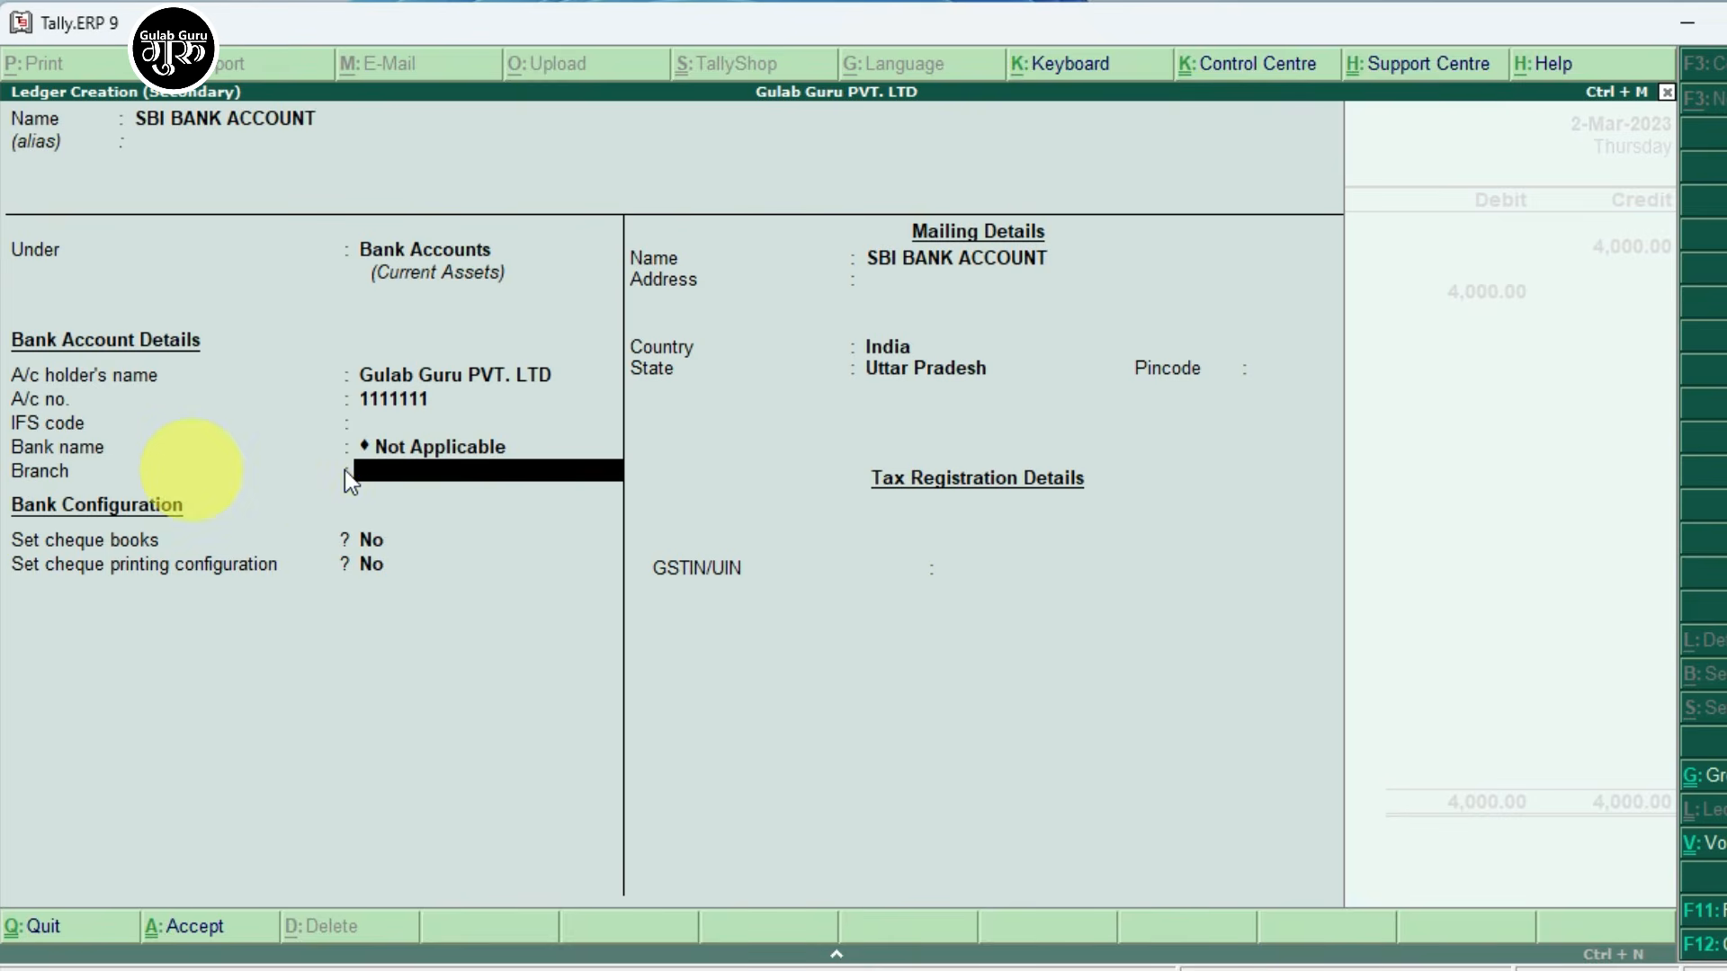
pyautogui.press('Return')
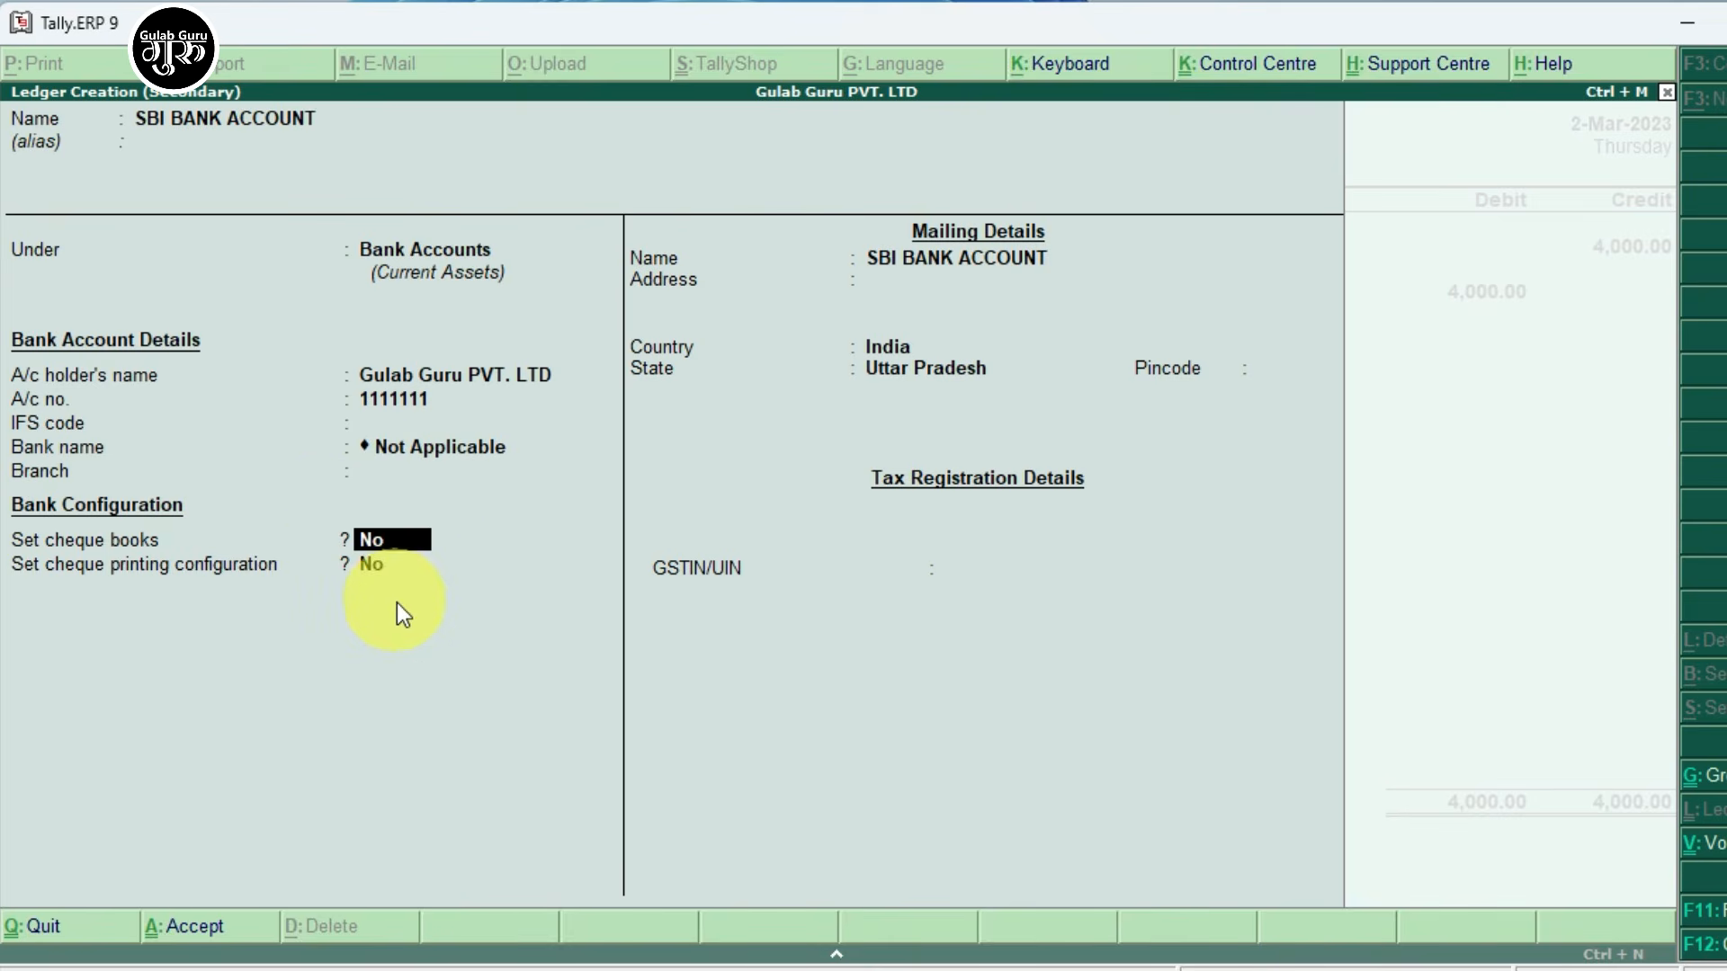
pyautogui.press('Return')
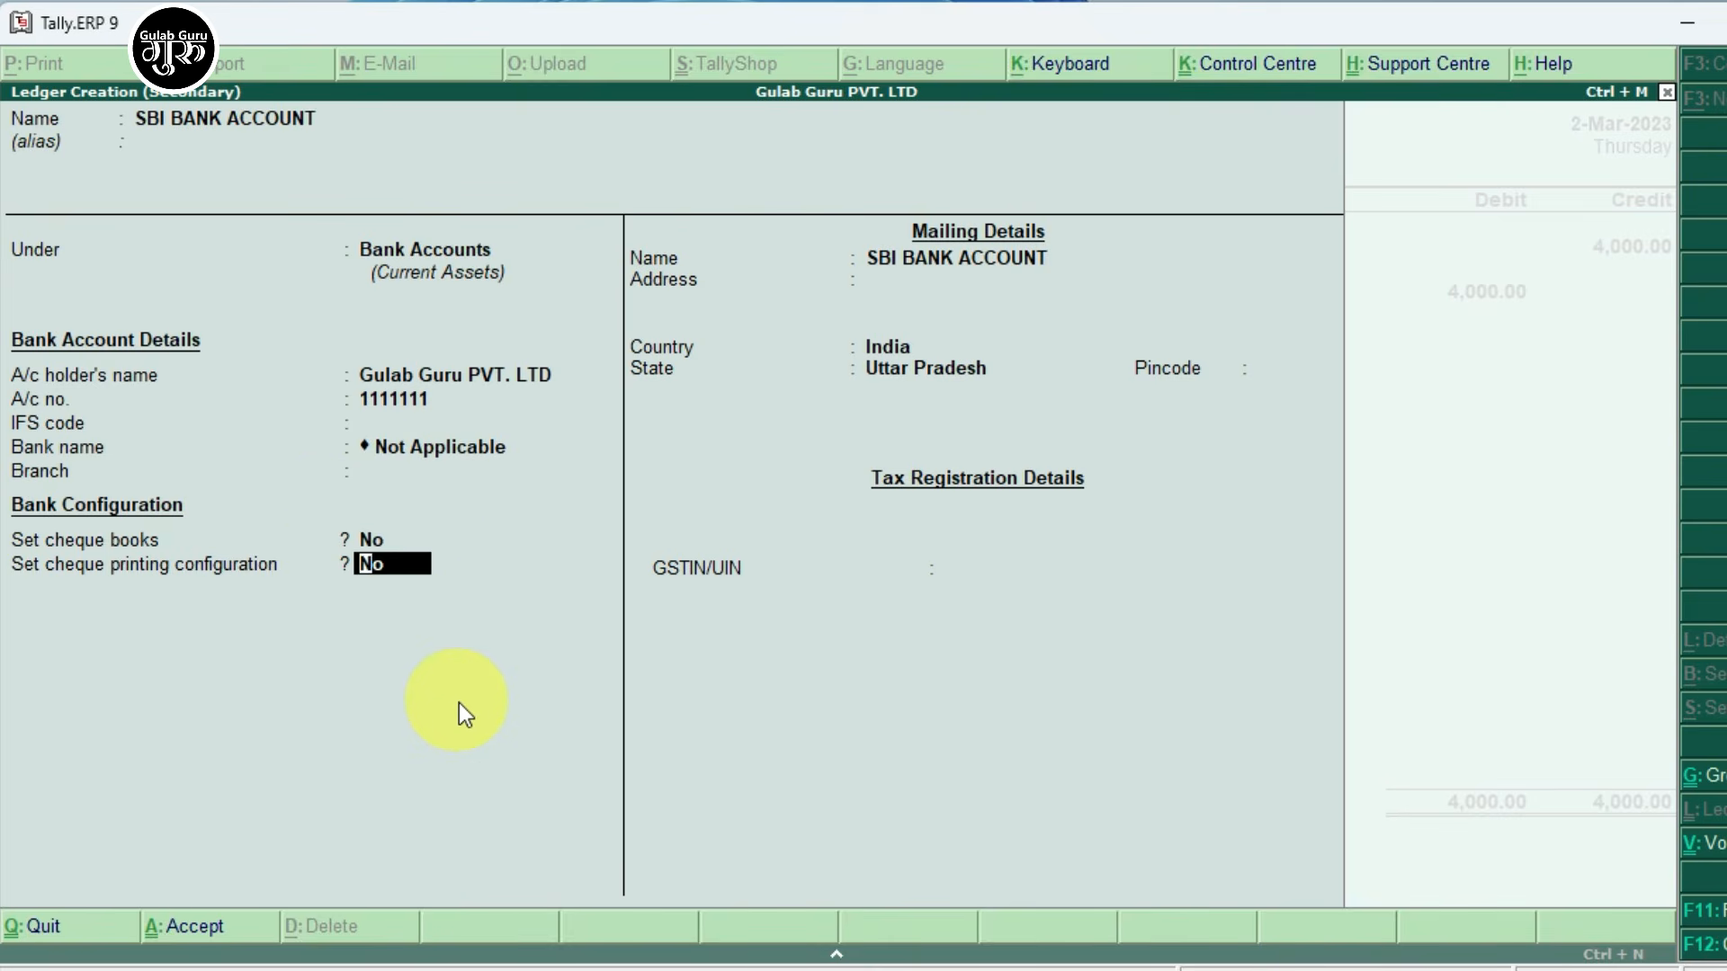
pyautogui.press('Return')
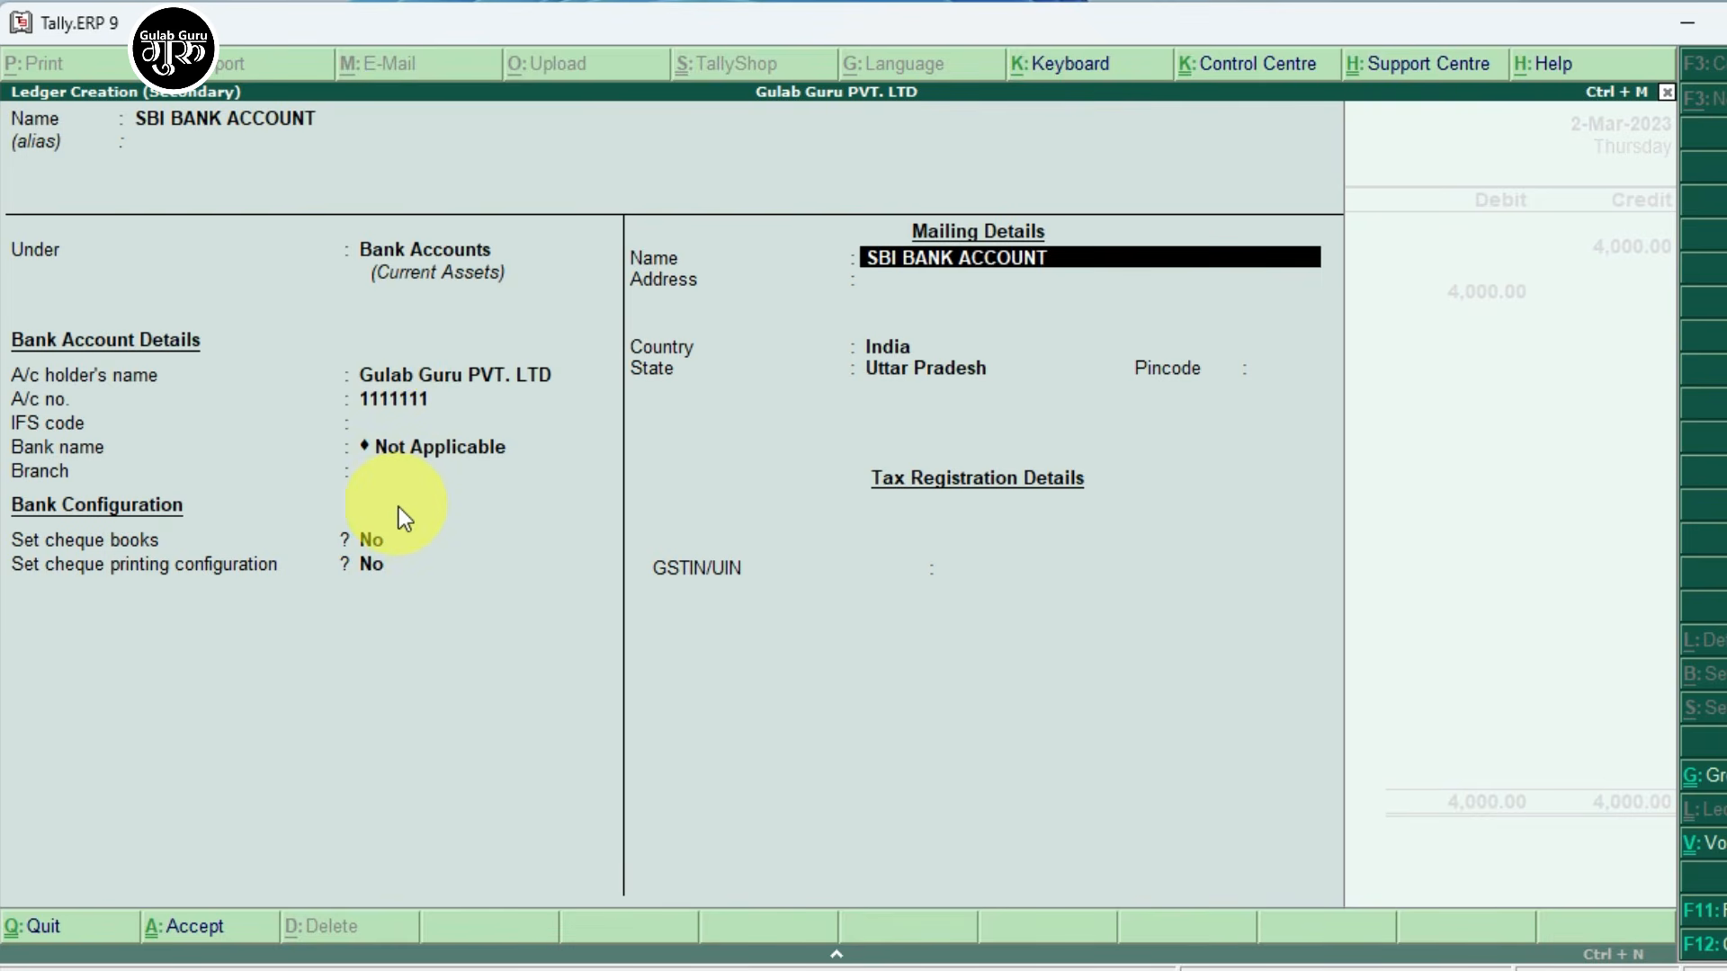
# Keep the mailing details with India and Uttar Pradesh, leave address, pincode and GSTIN/UIN blank, and save the SBI BANK ACCOUNT ledger.
pyautogui.press('Return')
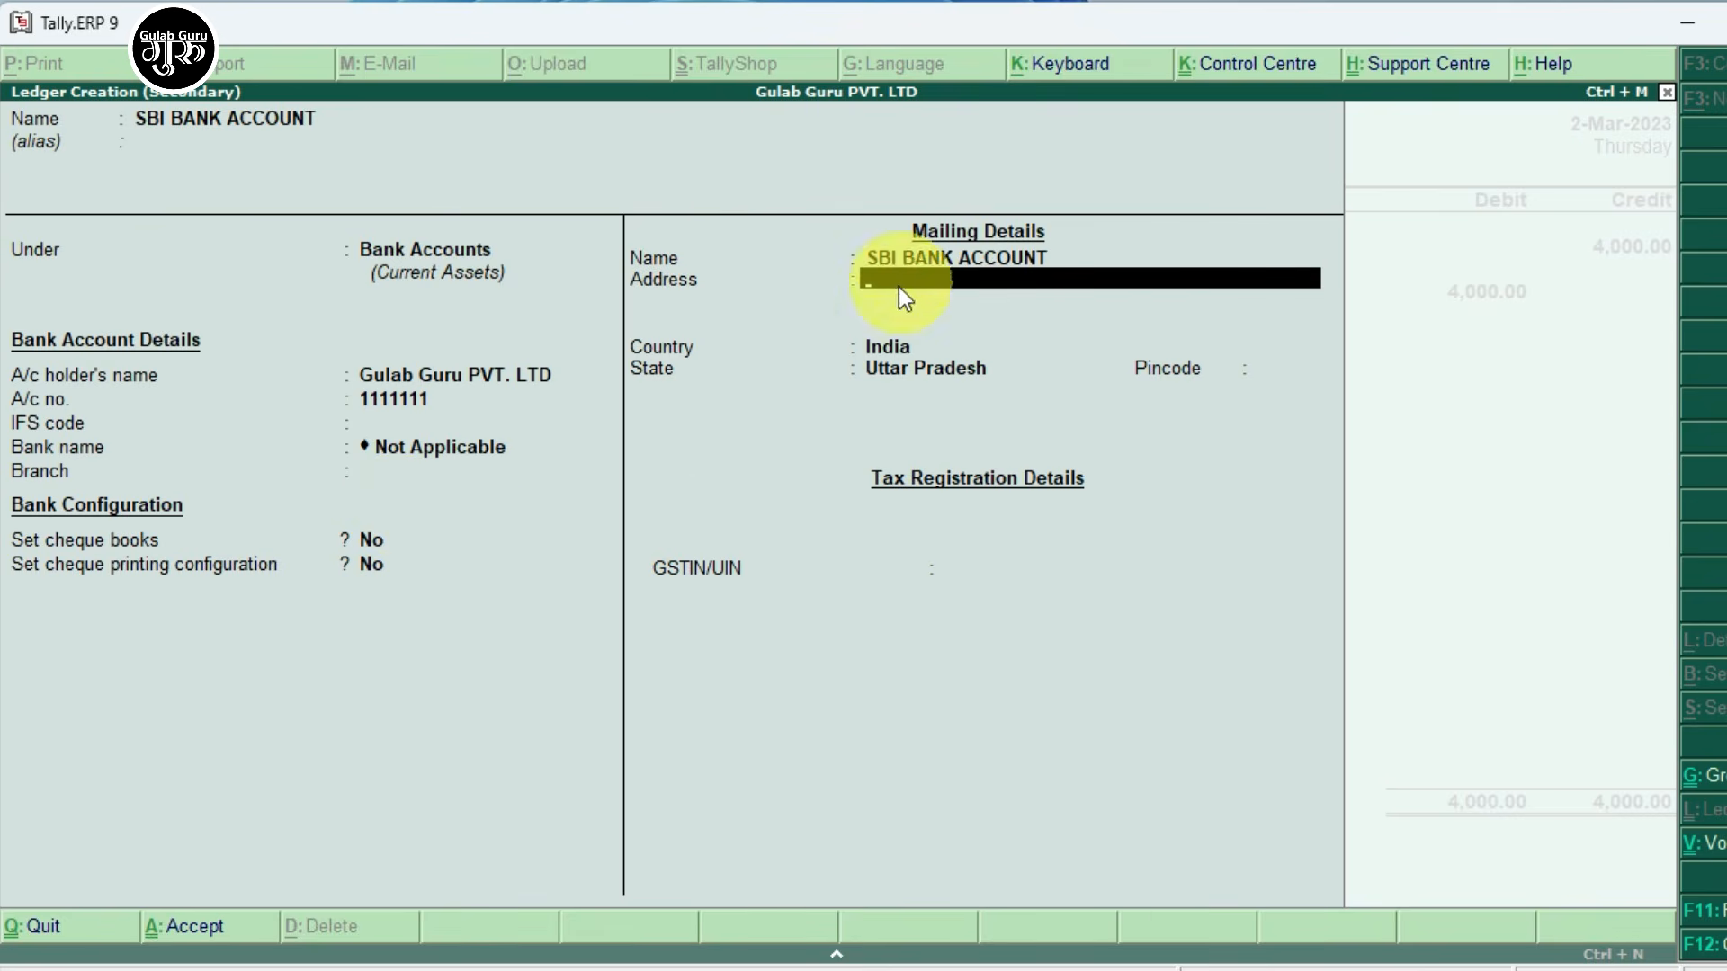
pyautogui.press('Return')
pyautogui.press('Return')
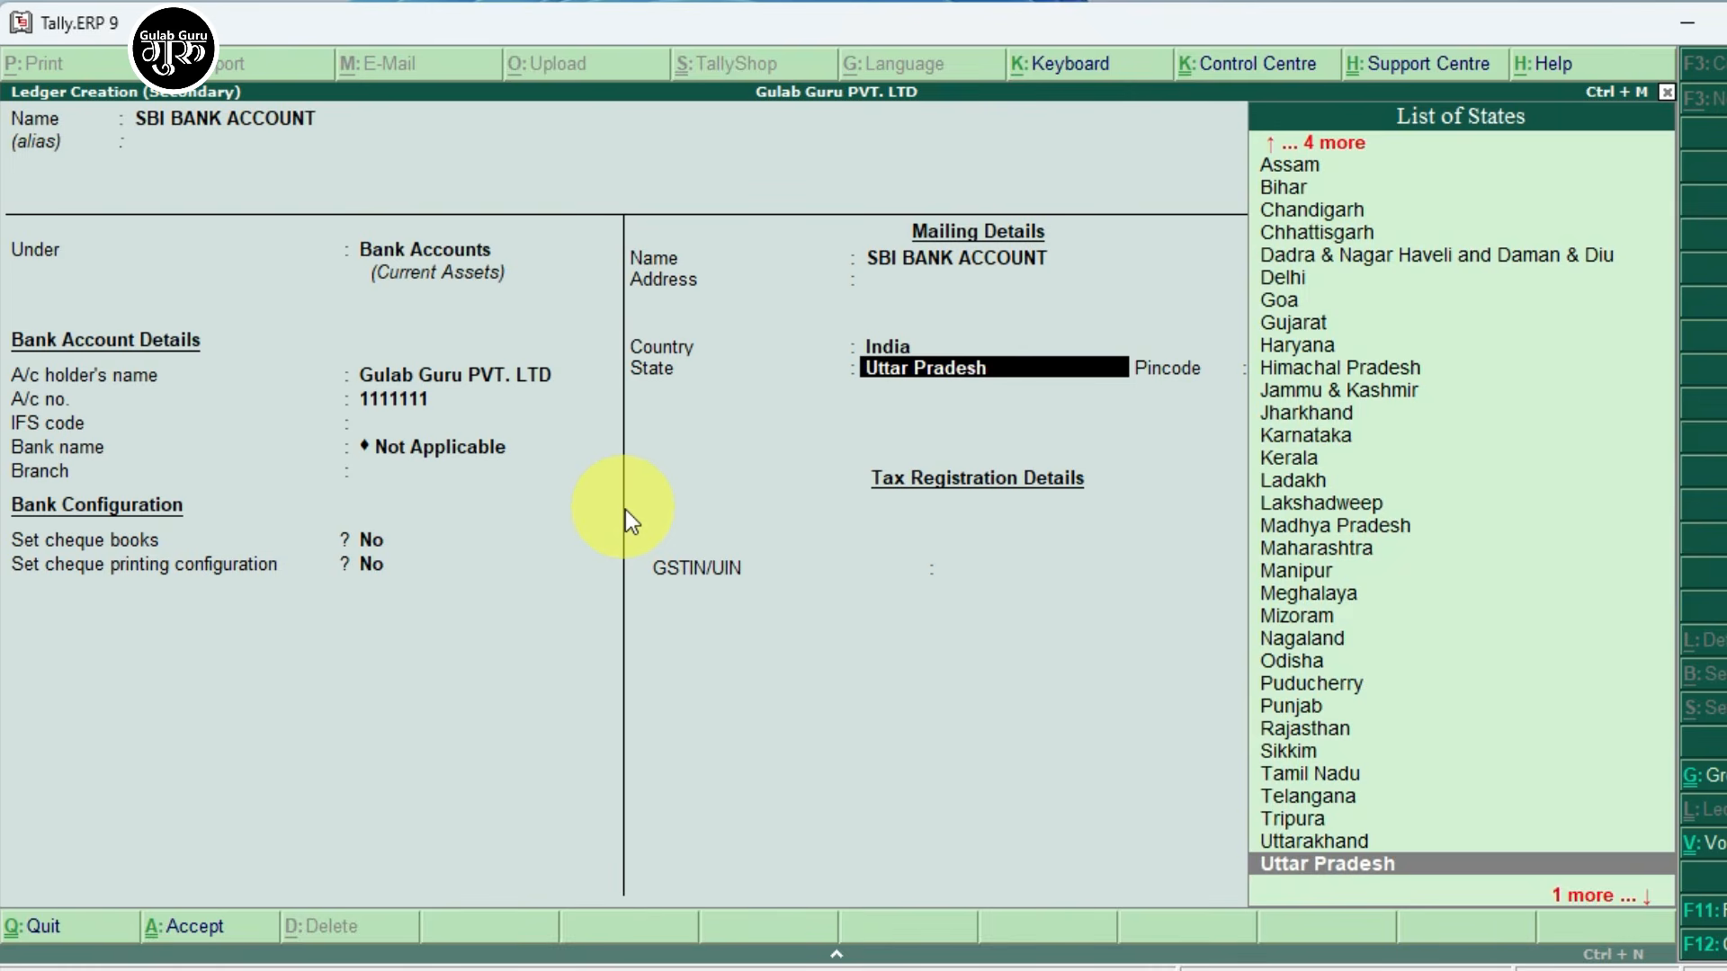
pyautogui.press('Return')
pyautogui.press('Return')
pyautogui.press('Return')
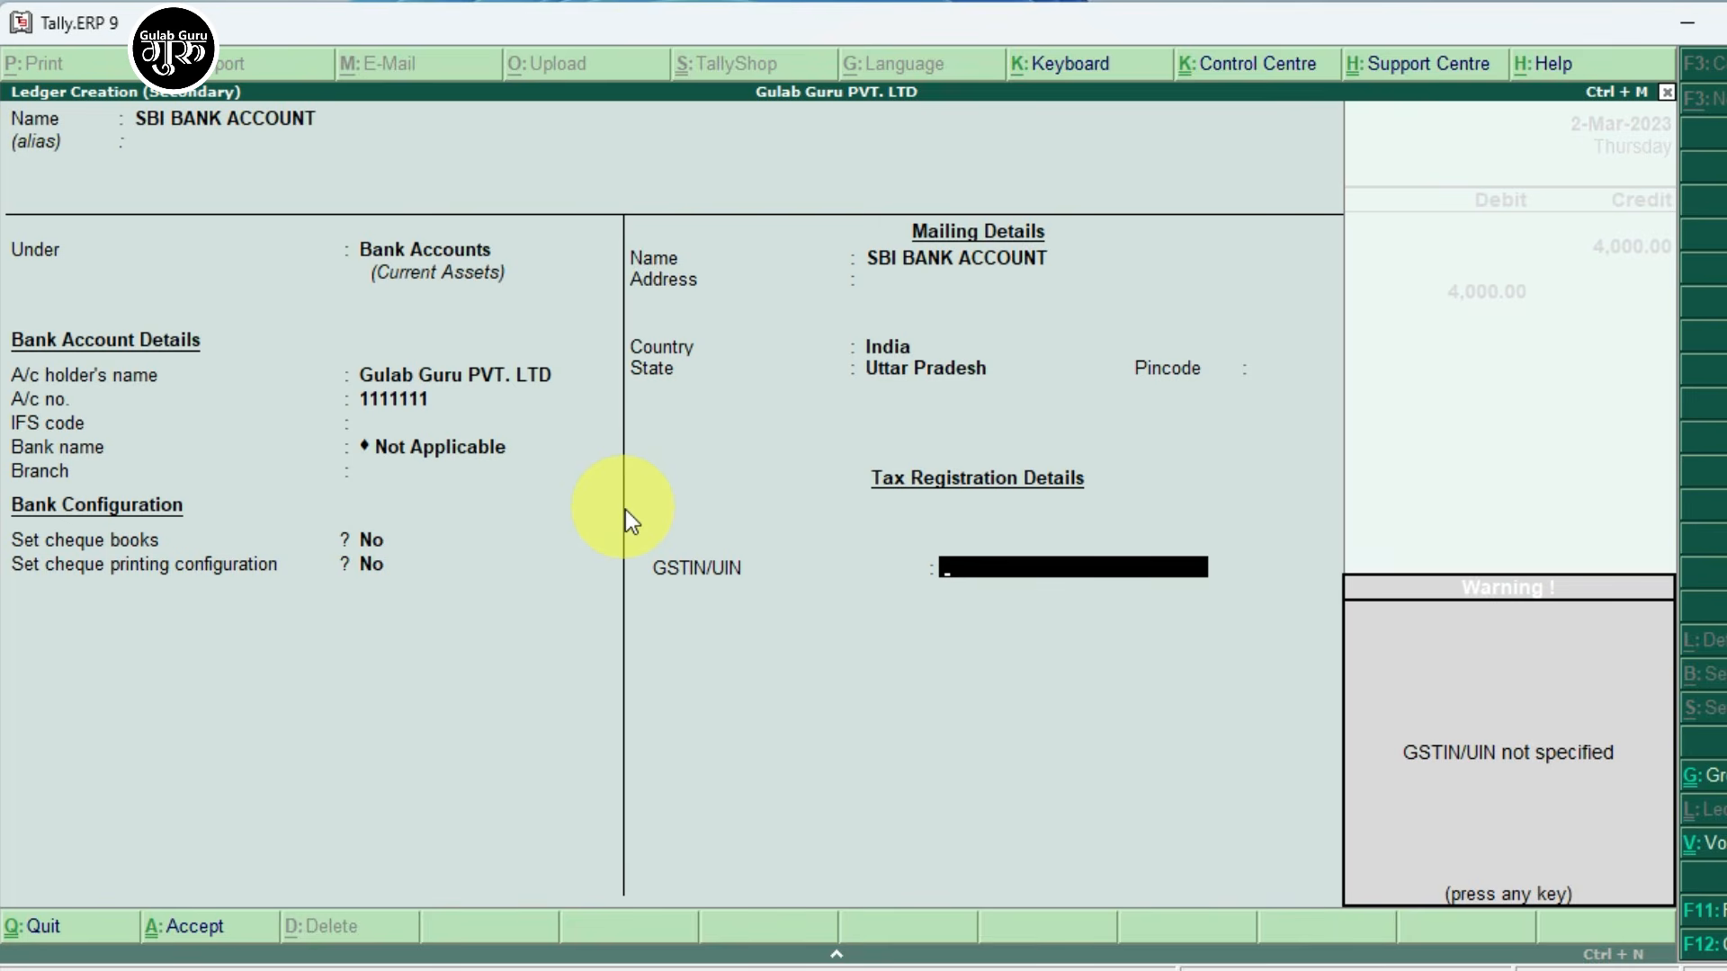
pyautogui.press('Return')
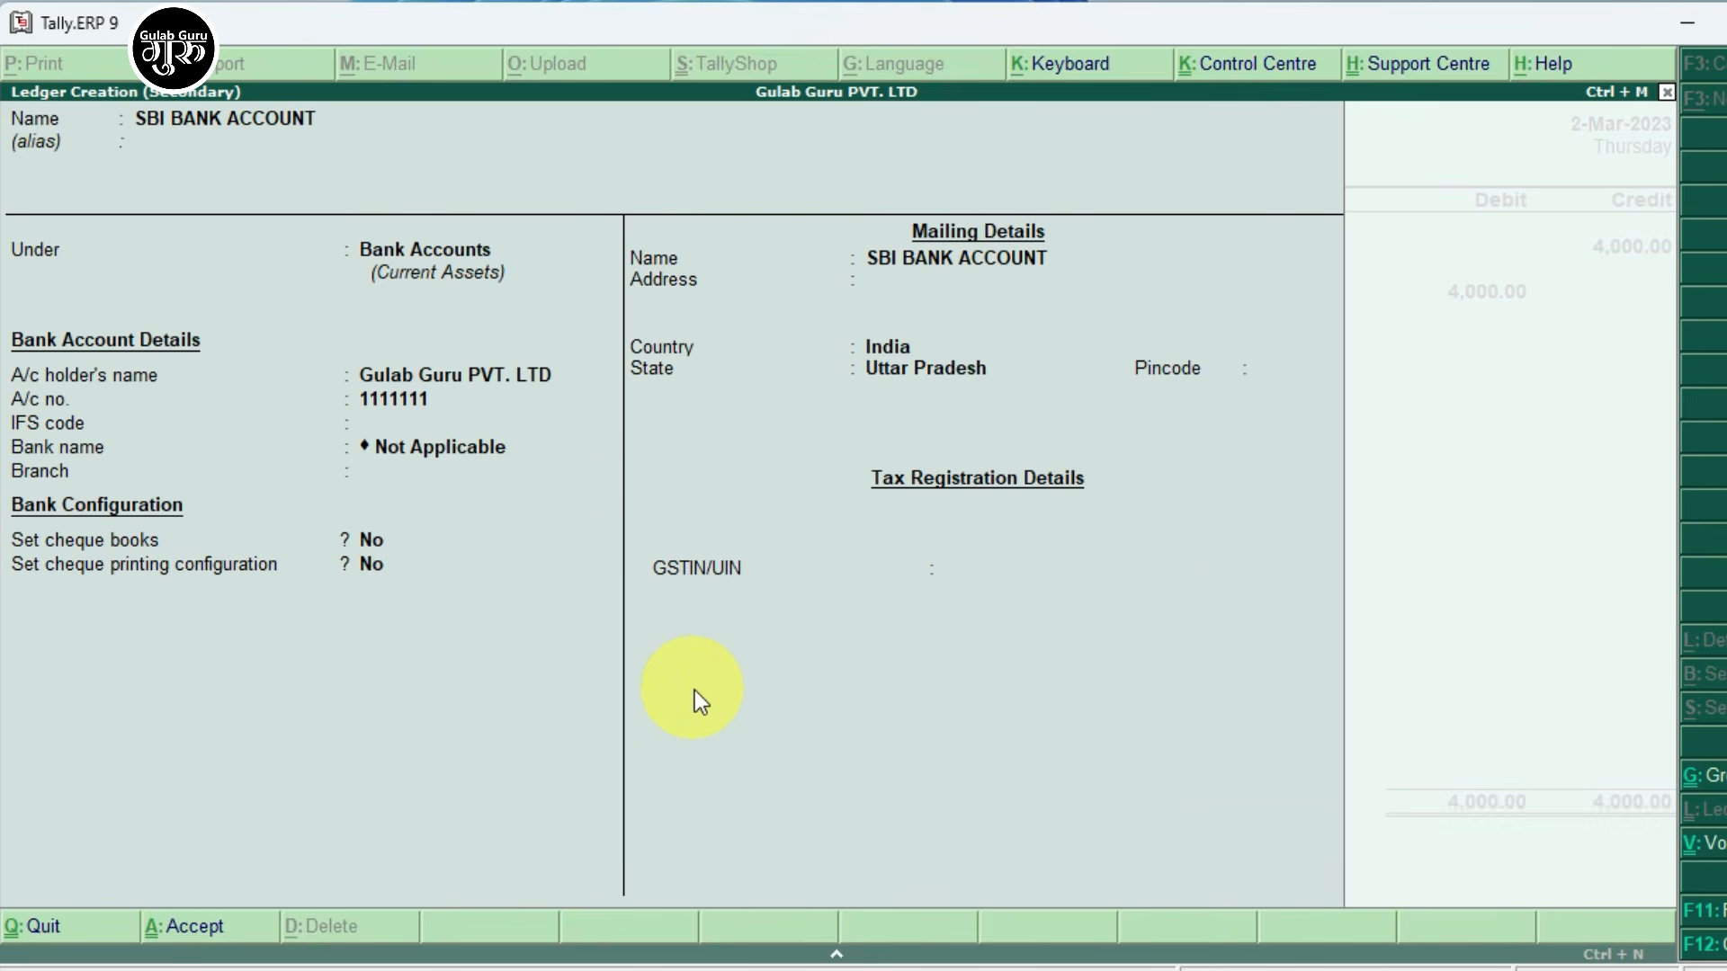
pyautogui.press('Return')
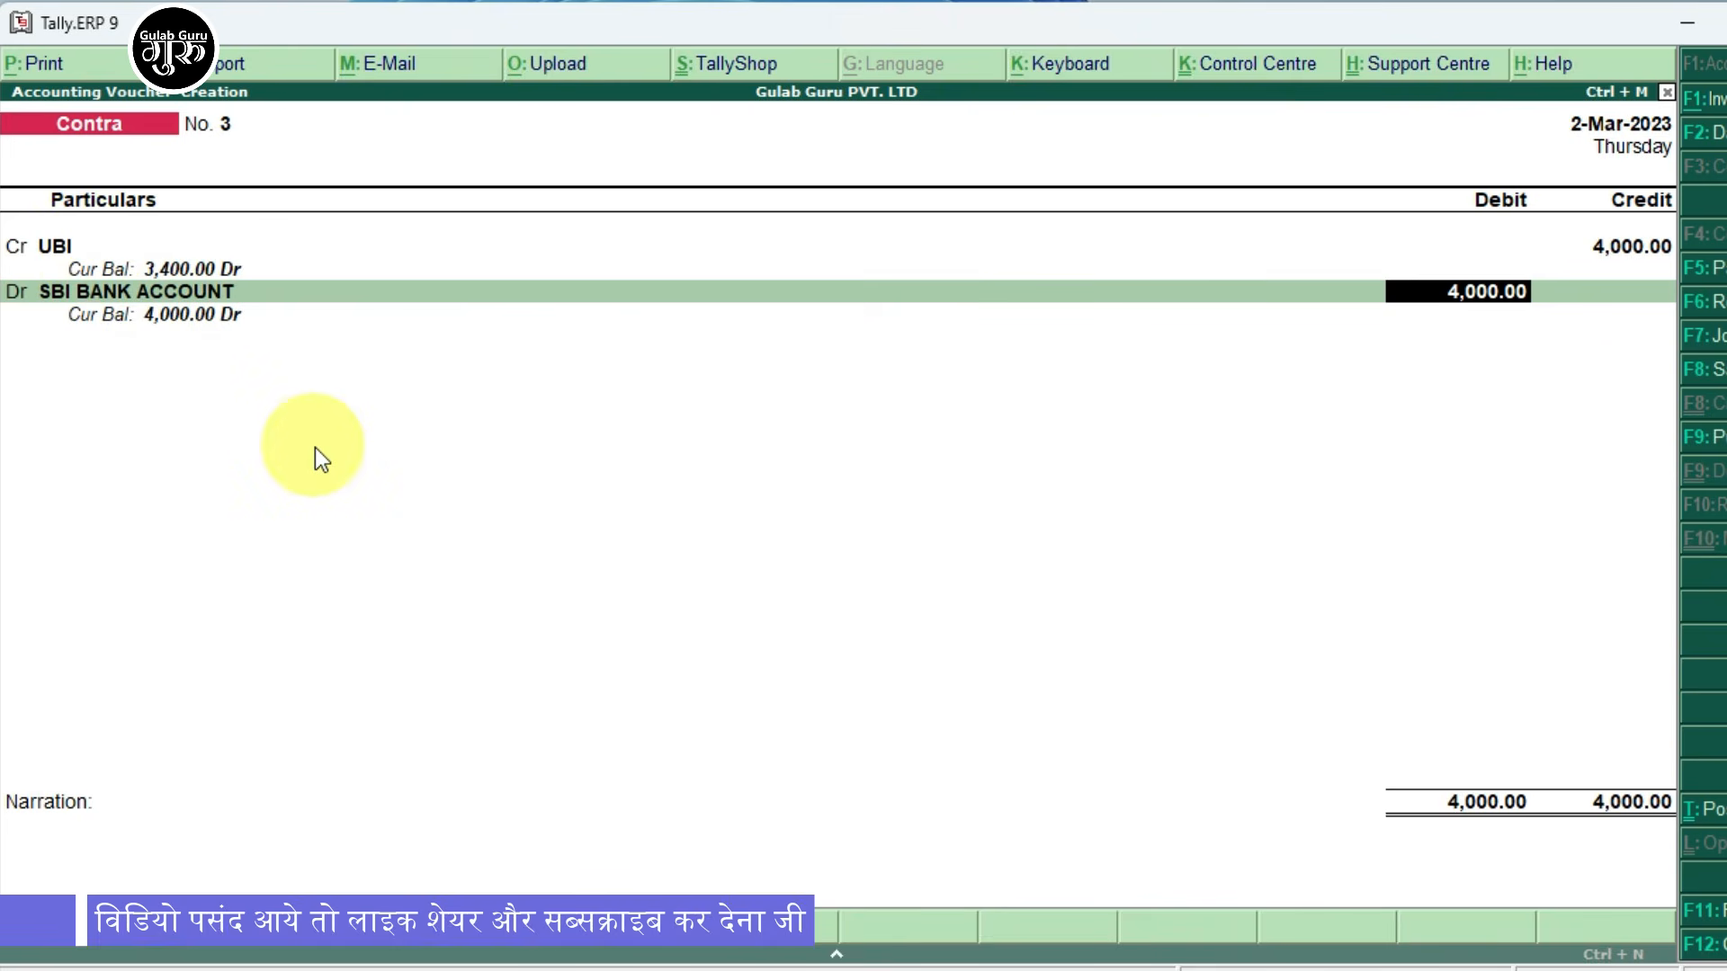
# Debit SBI BANK ACCOUNT with 4000 and allocate it as Cheque/DD dated 2-Mar-2023, leaving instrument number and bank blank.
pyautogui.press('Return')
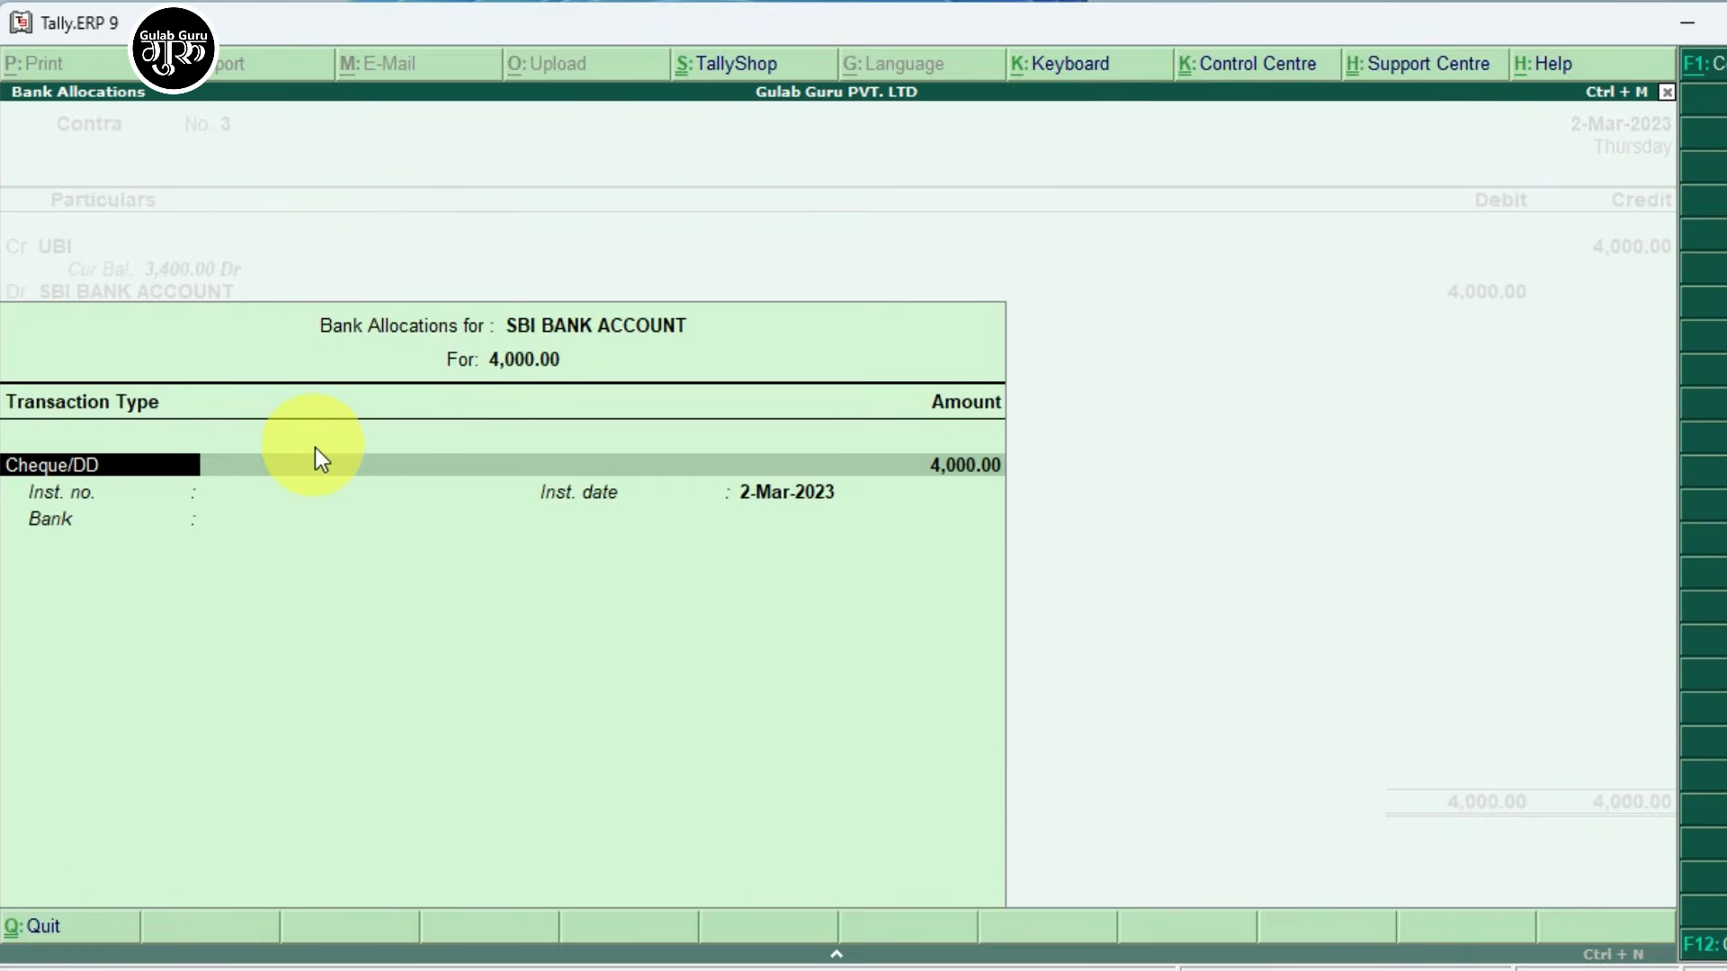
pyautogui.press('Return')
pyautogui.press('Return')
pyautogui.press('Return')
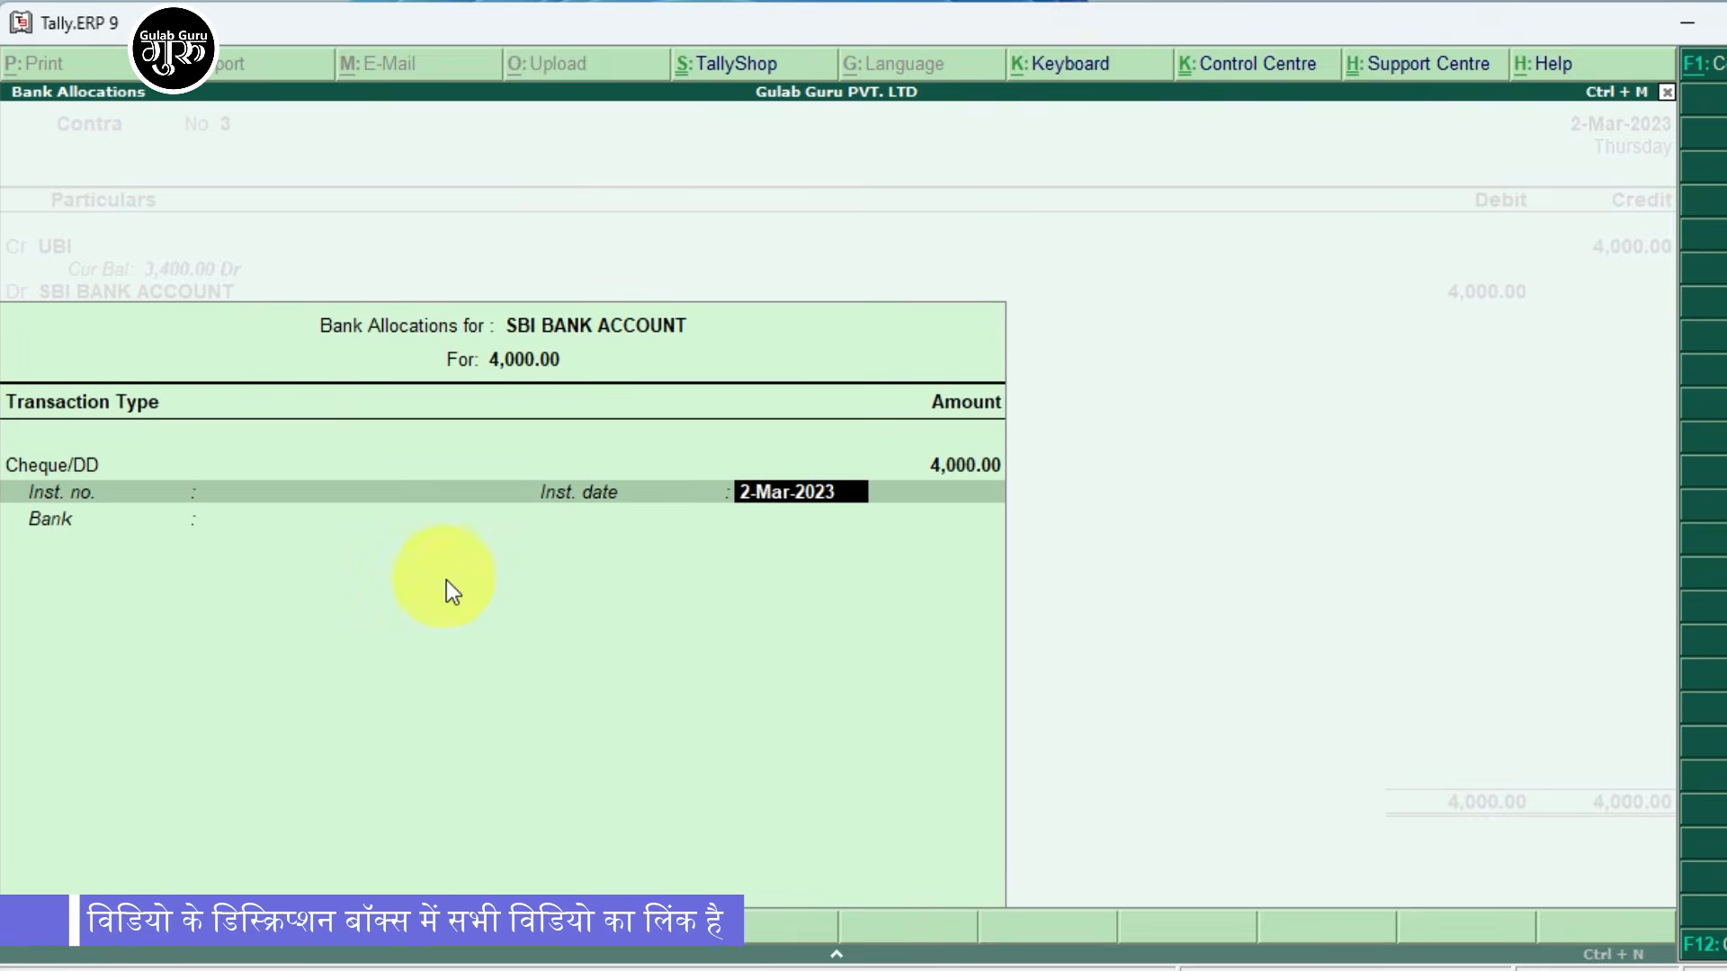
pyautogui.press('Return')
pyautogui.press('Return')
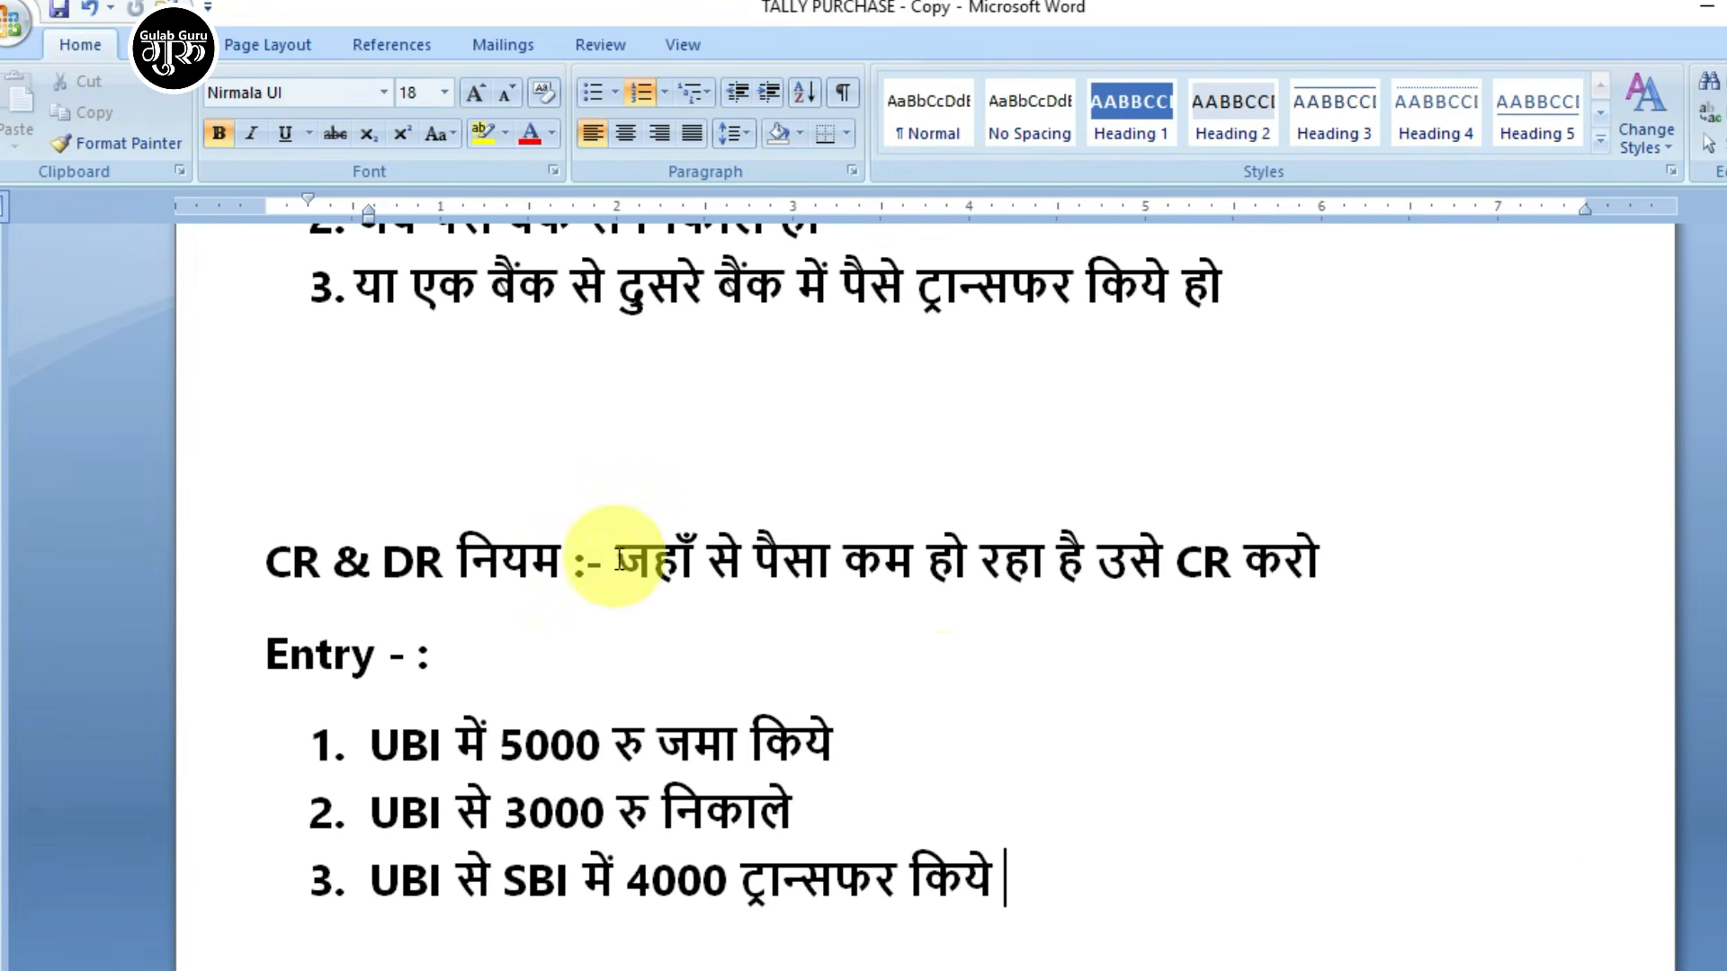
# Review the CR & DR rule above the practice entries in the Word document and return to Tally.
pyautogui.moveTo(619, 563); pyautogui.dragTo(1297, 559)
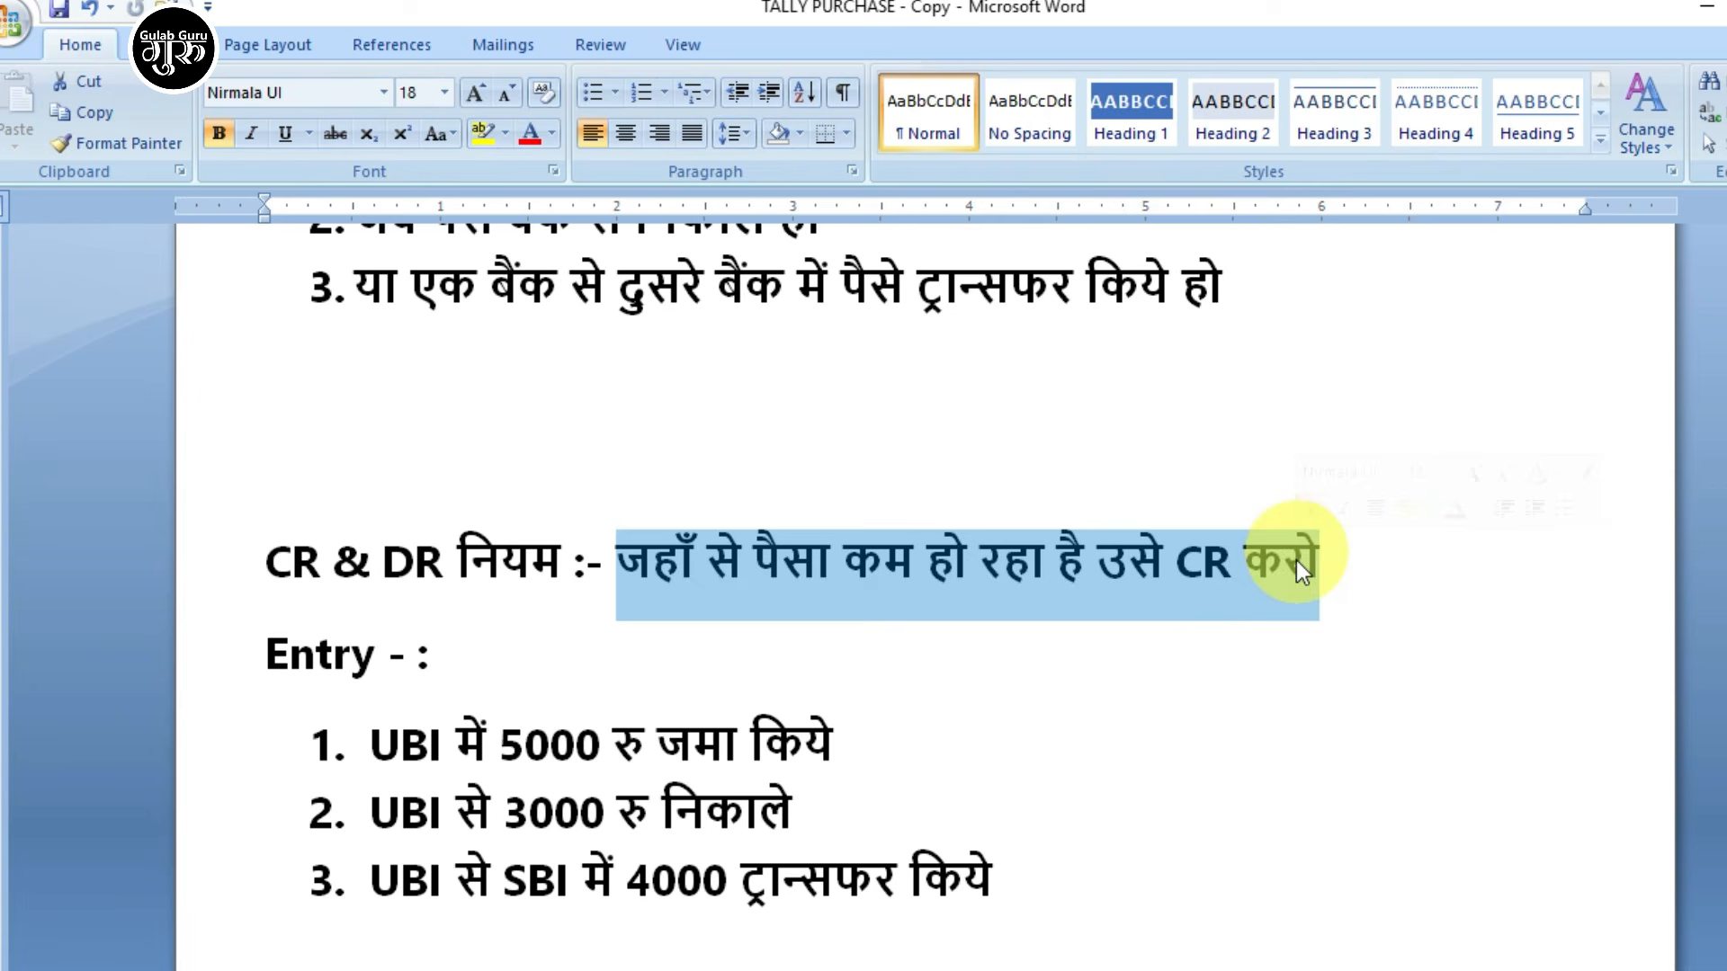
pyautogui.click(1340, 578)
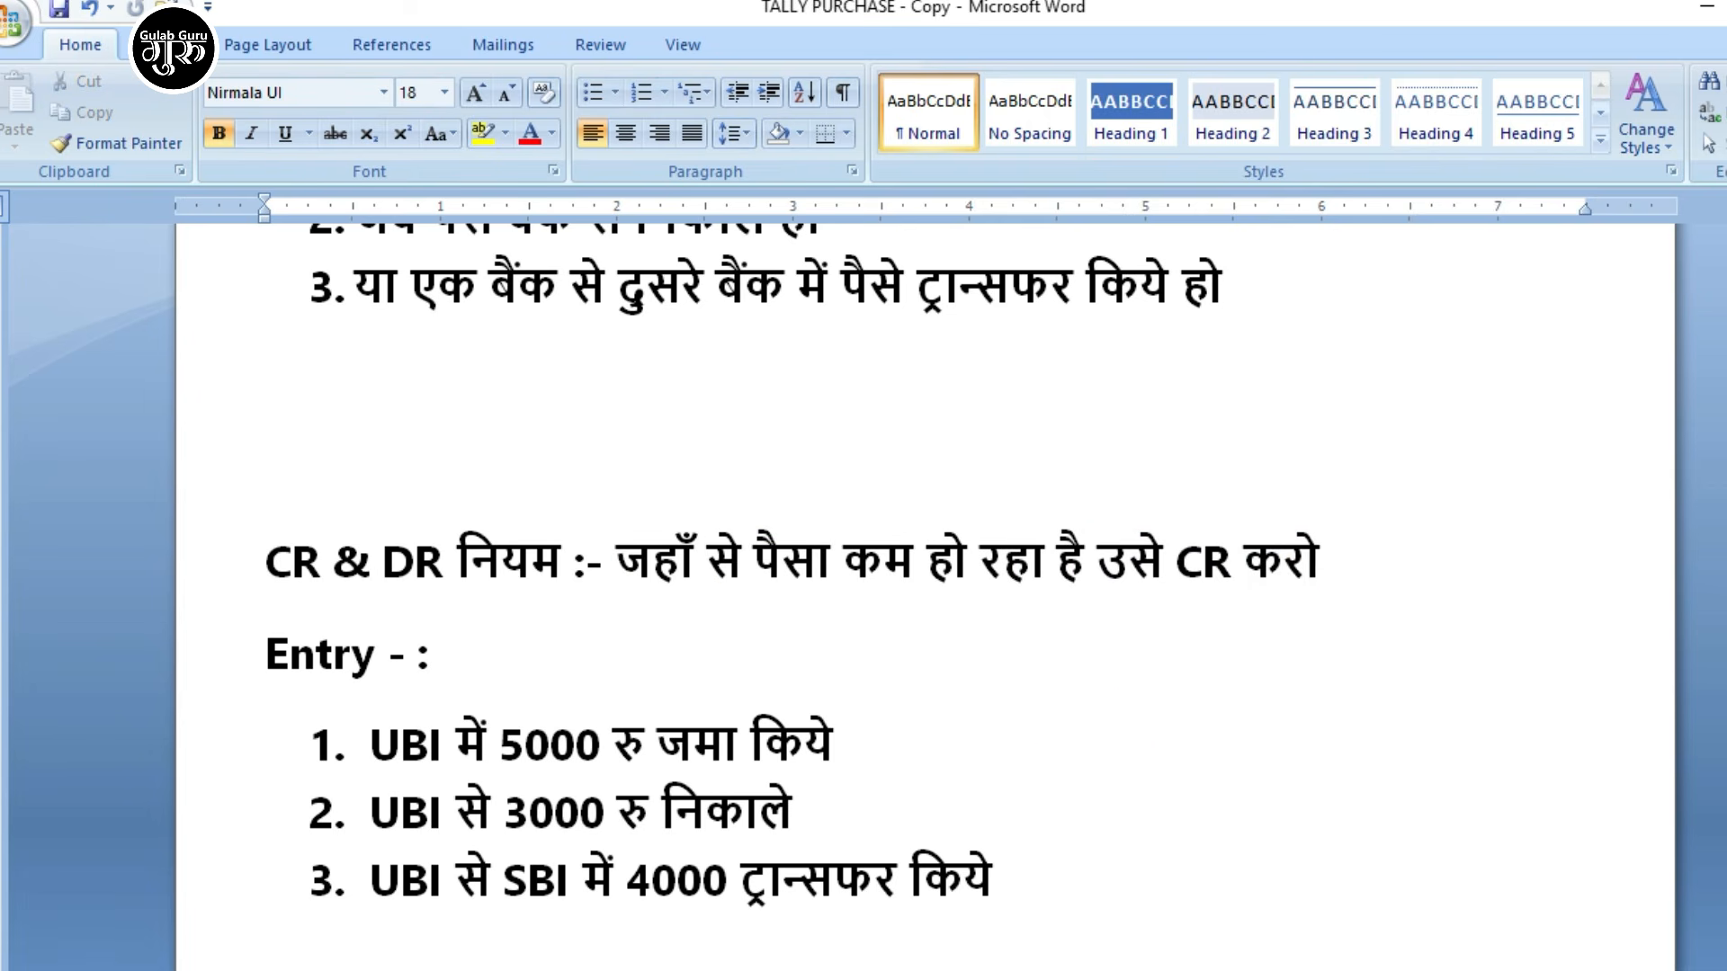
pyautogui.click(944, 970)
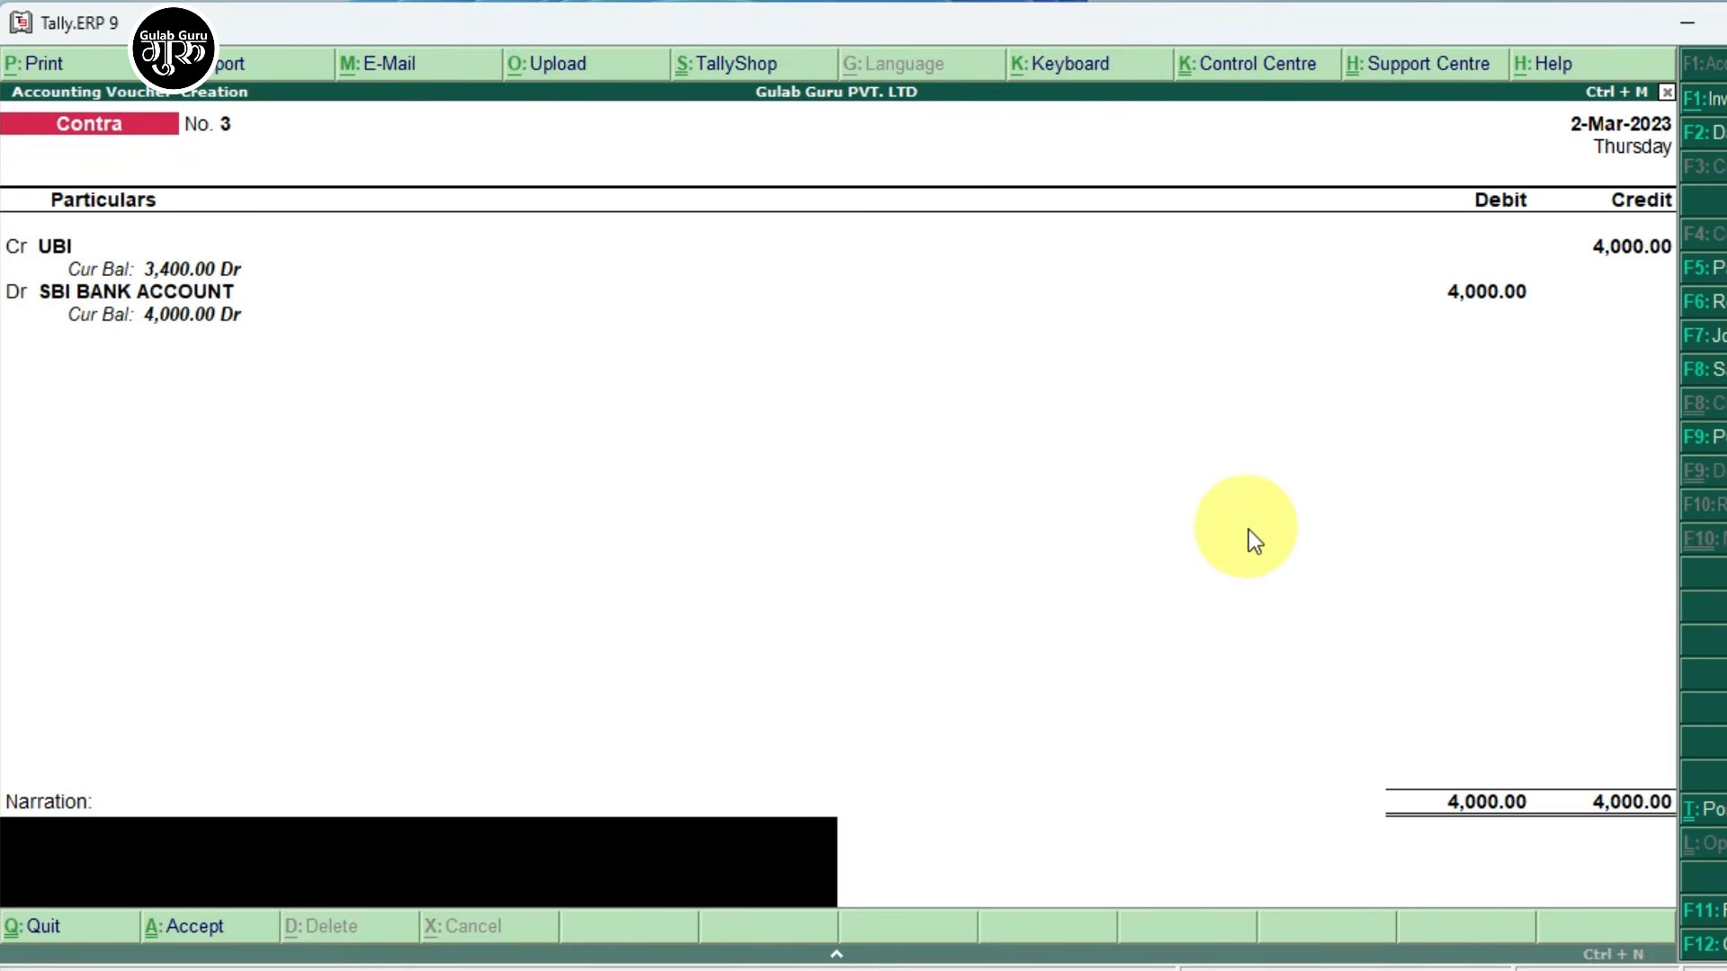